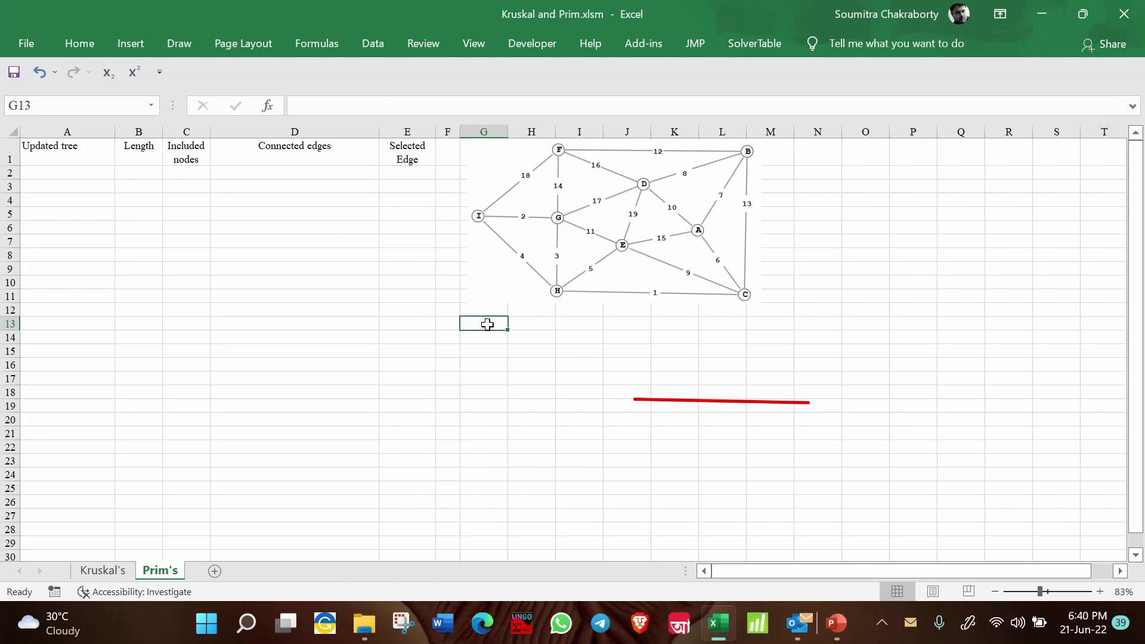
Step: Move the loose red line onto edge H–C of the network diagram to mark it as part of the tree
left_click(567, 349)
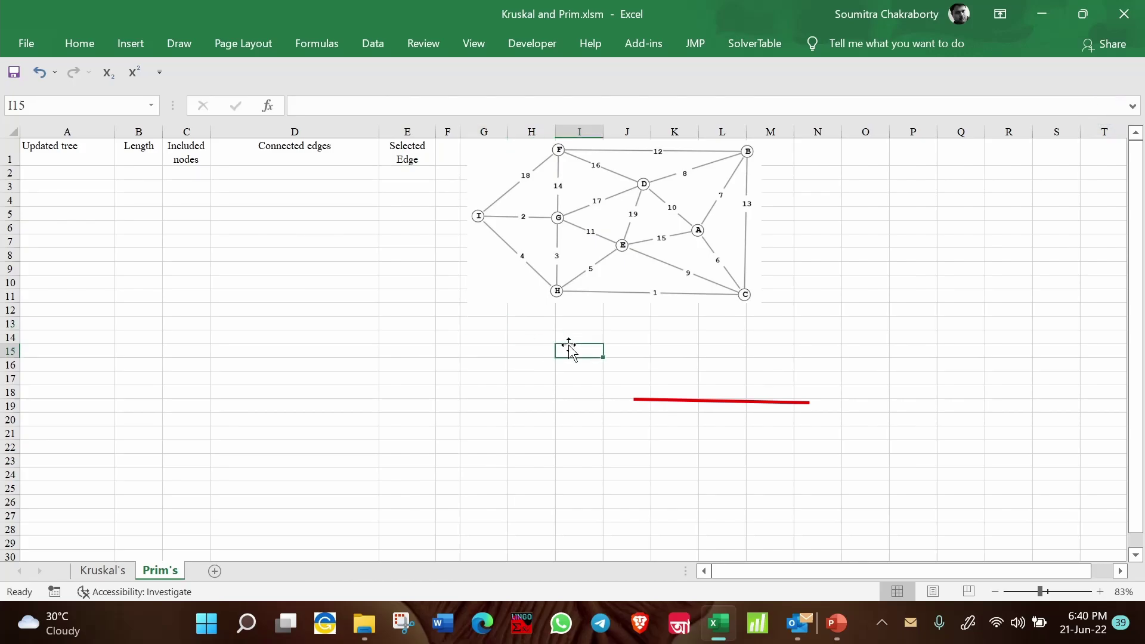
left_click(78, 176)
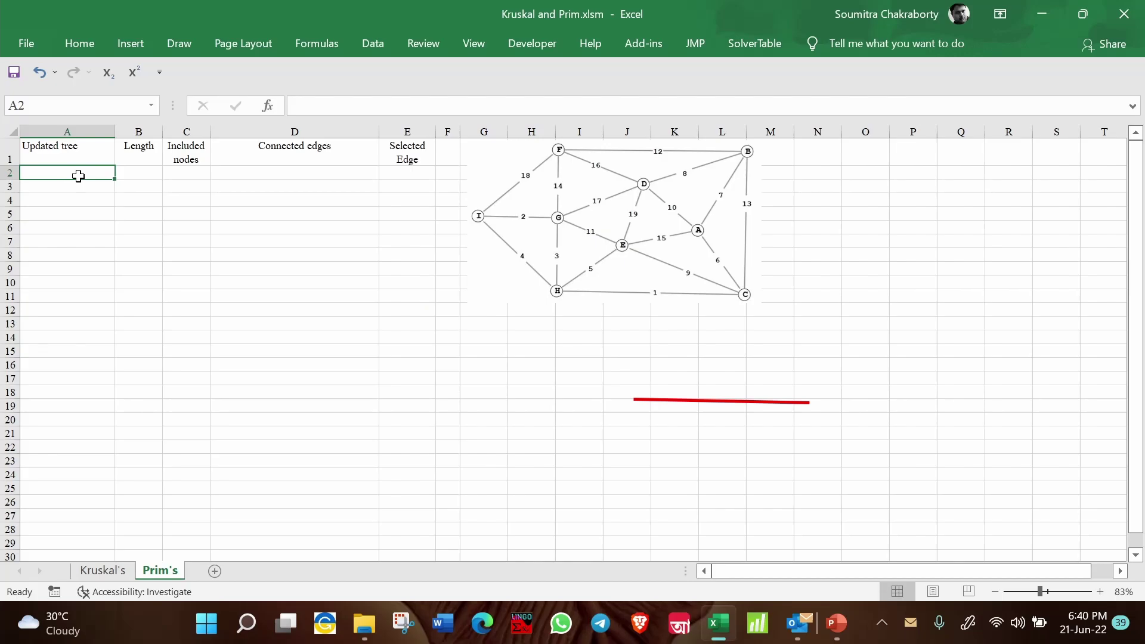
left_click_drag(661, 400, 589, 337)
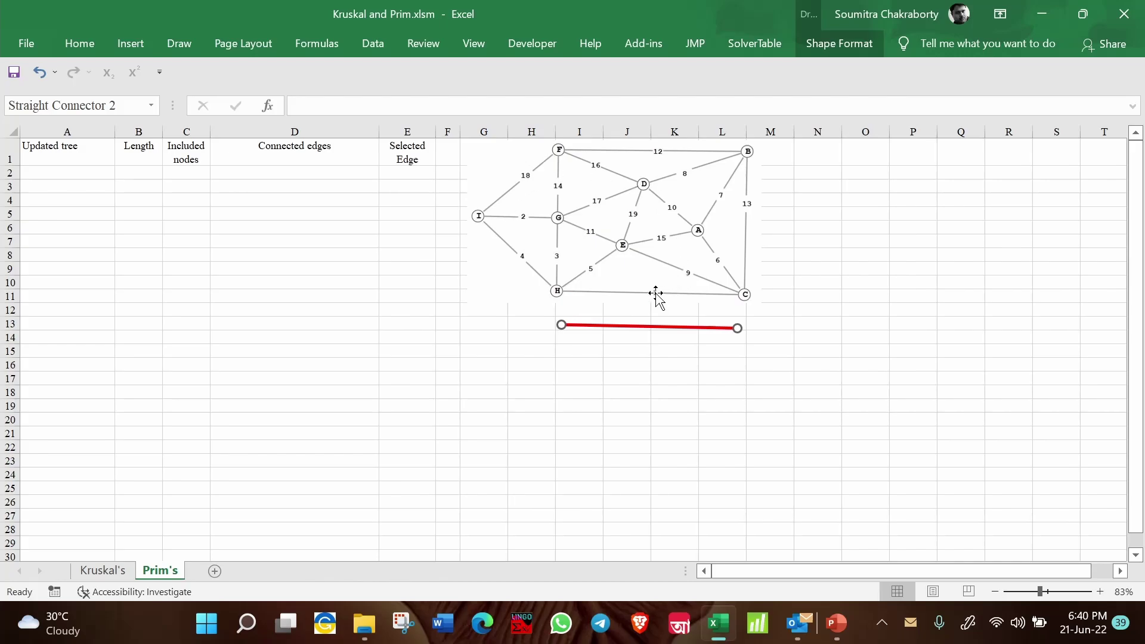
left_click_drag(647, 326, 648, 293)
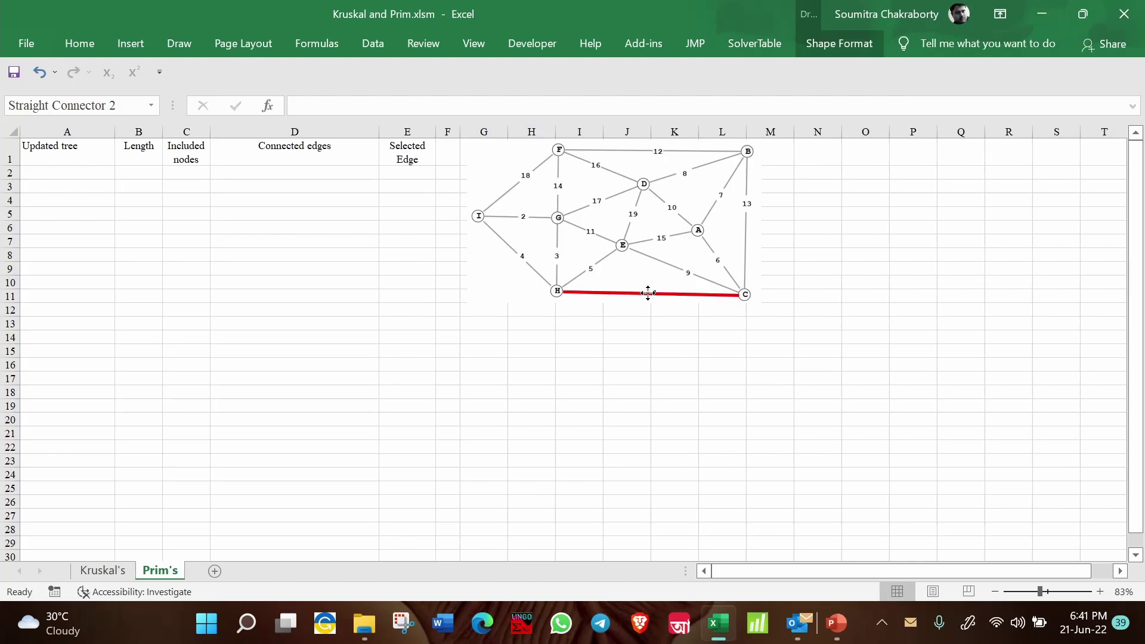
Step: Record C,H as the updated tree in A2 with length 1, and list included nodes C in C2 and H in C3
left_click(87, 172)
type("C,H")
key("Tab")
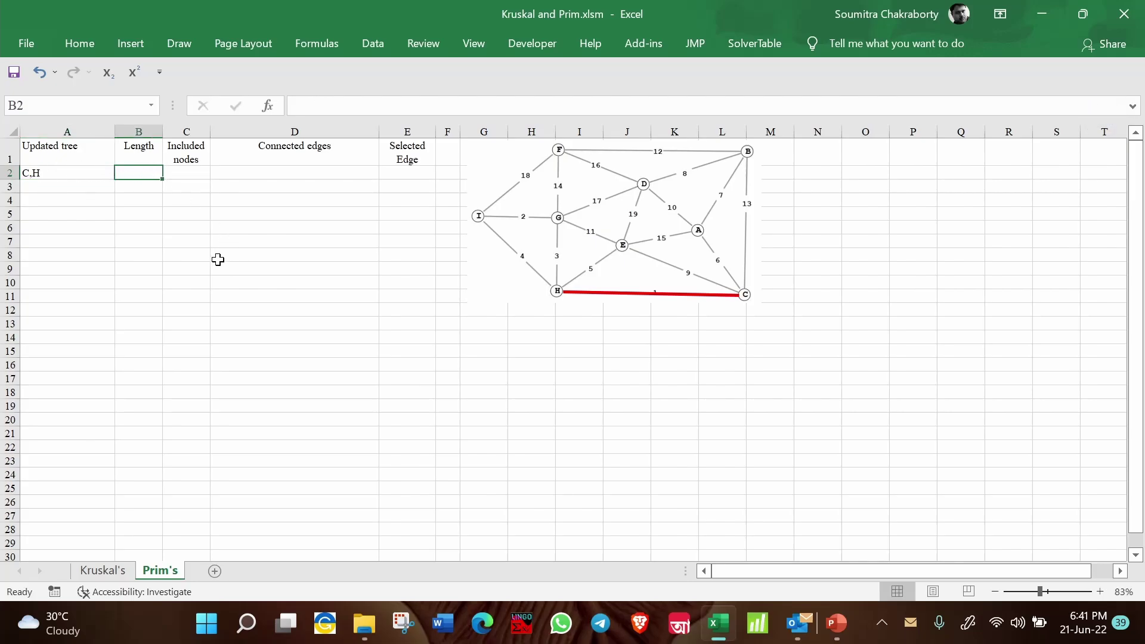
type("1")
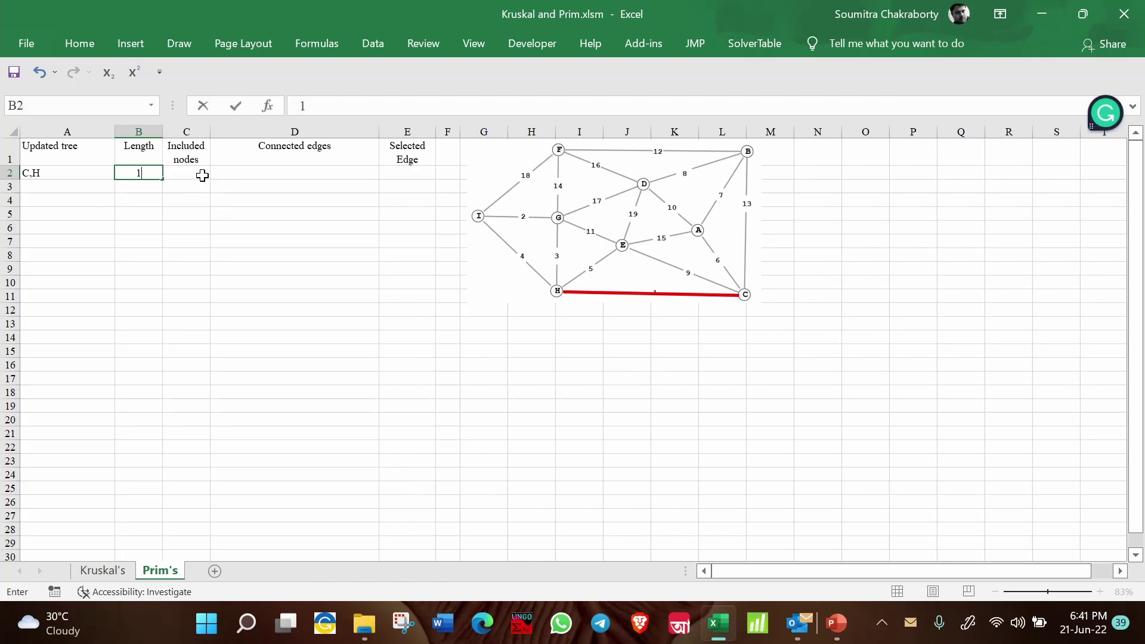
left_click(202, 175)
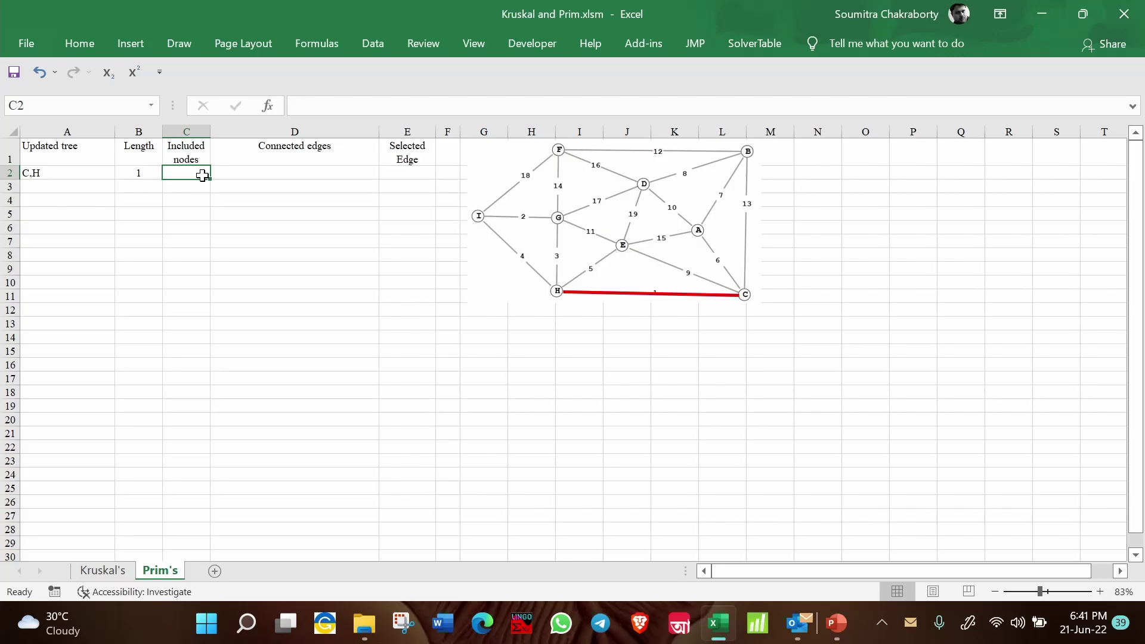
type("C")
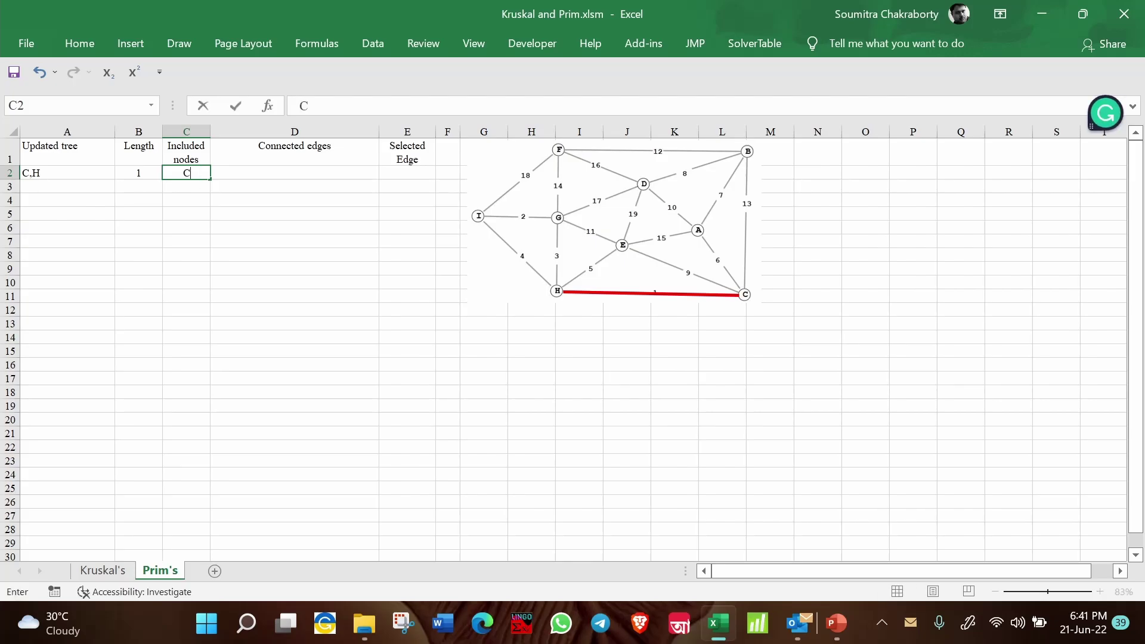
key("Return")
type("H")
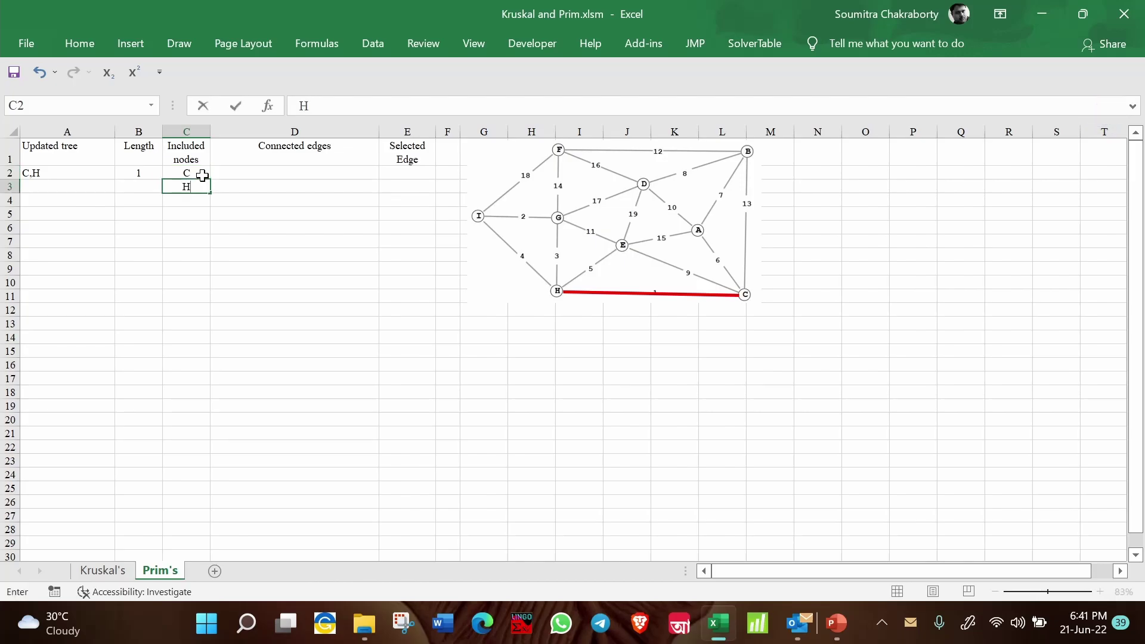
left_click(256, 172)
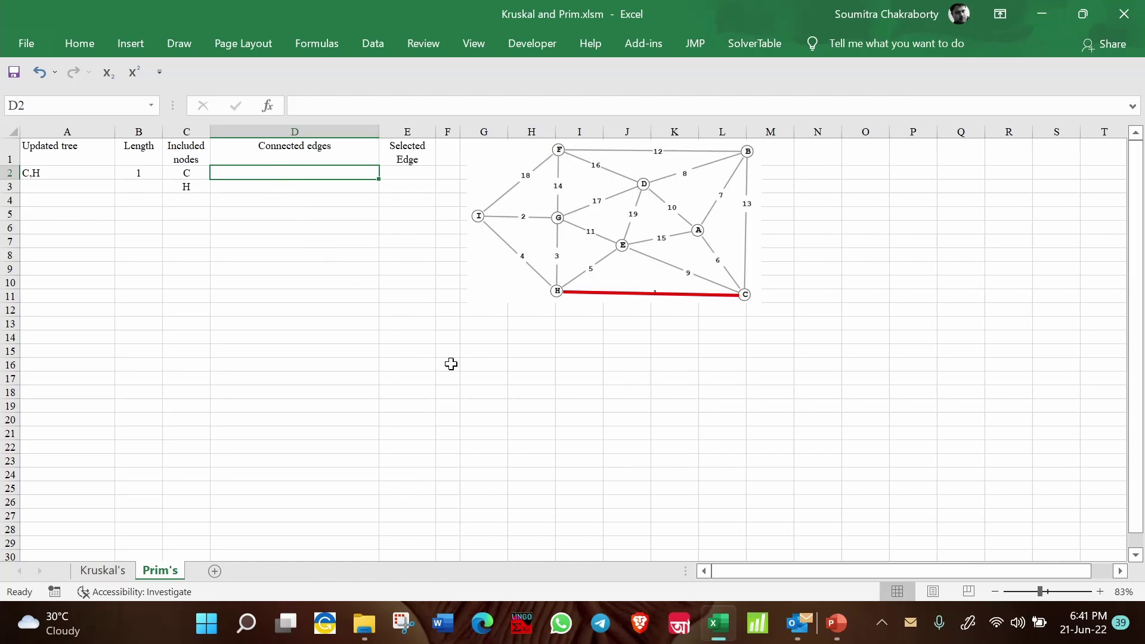
Step: Compare the C-H and G-I edges on the Kruskal's sheet with the tree, length and included nodes entered on the Prim's sheet
left_click(543, 348)
left_click(103, 570)
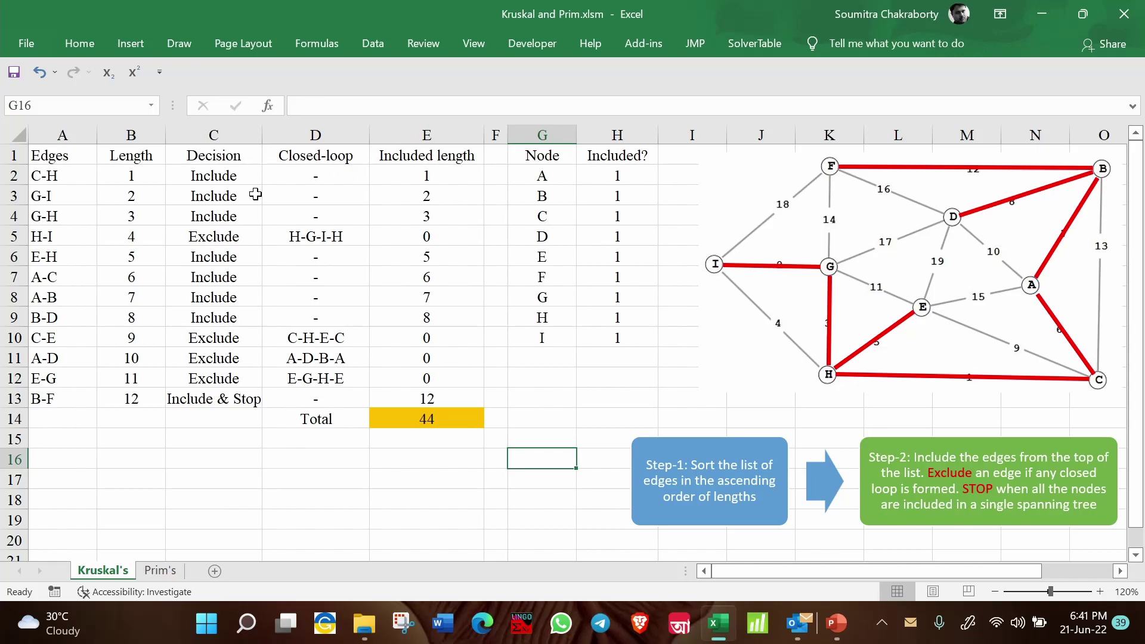
left_click_drag(90, 178, 132, 195)
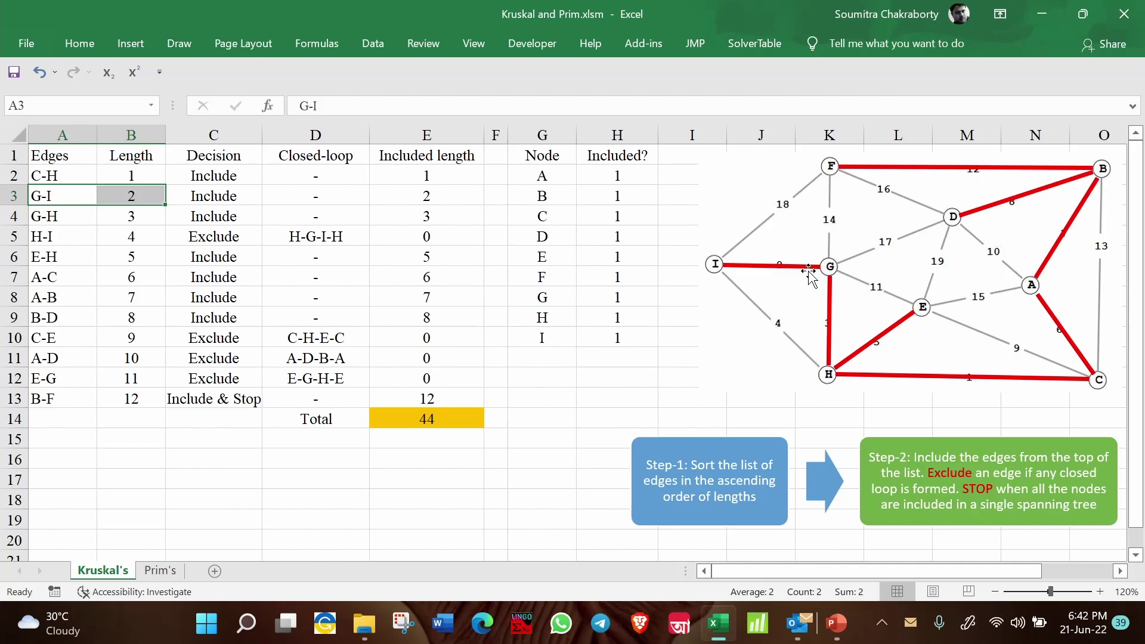
left_click(639, 395)
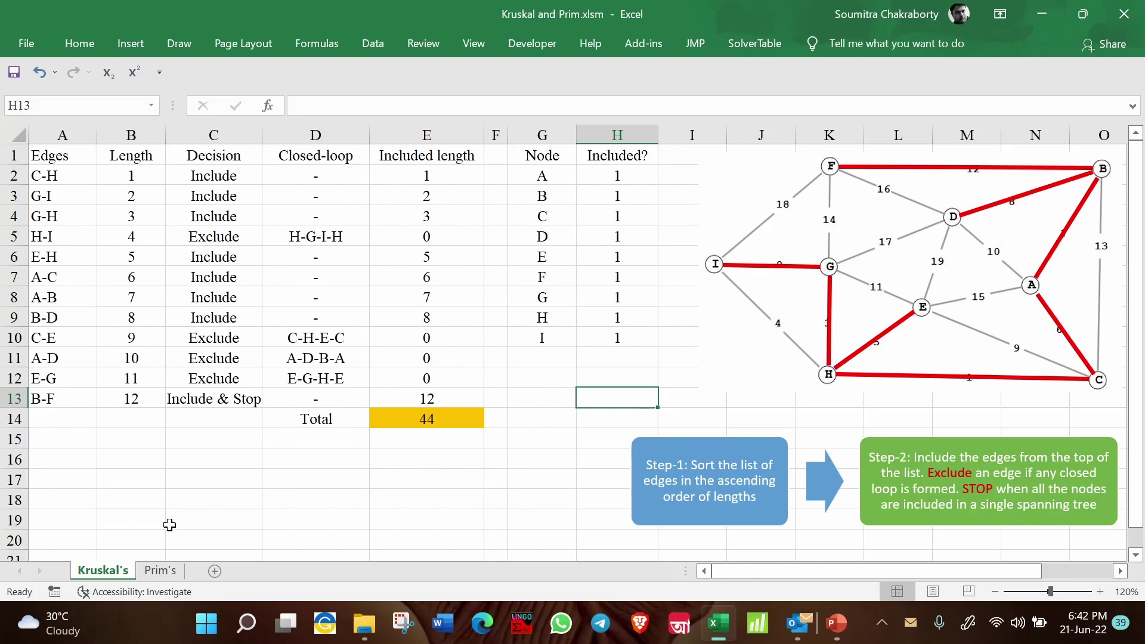
left_click(161, 572)
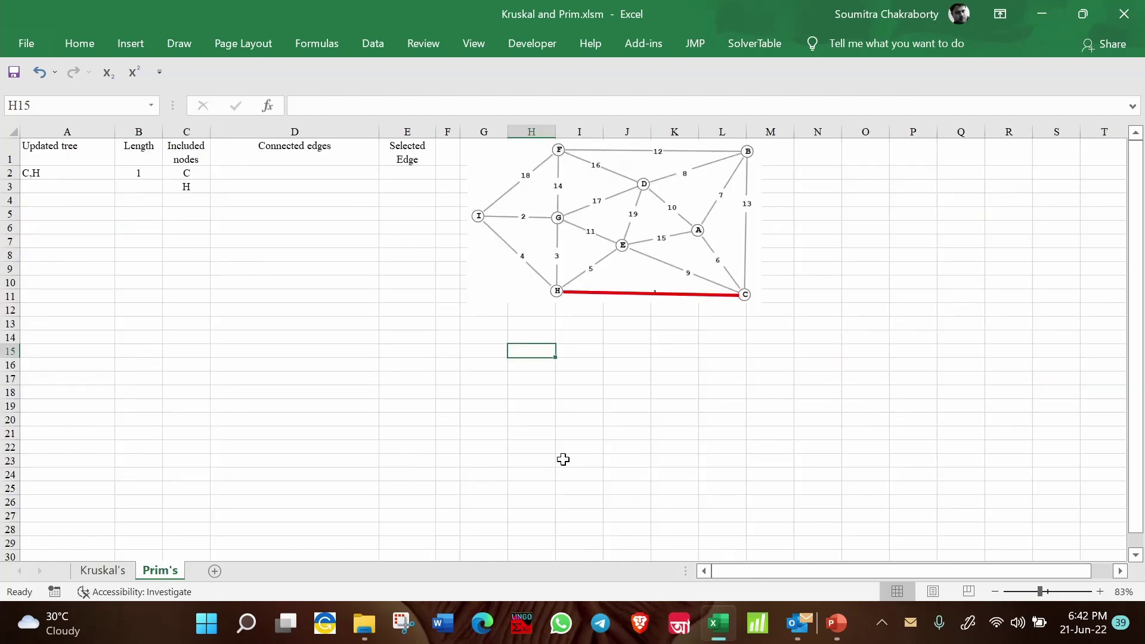
left_click(781, 403)
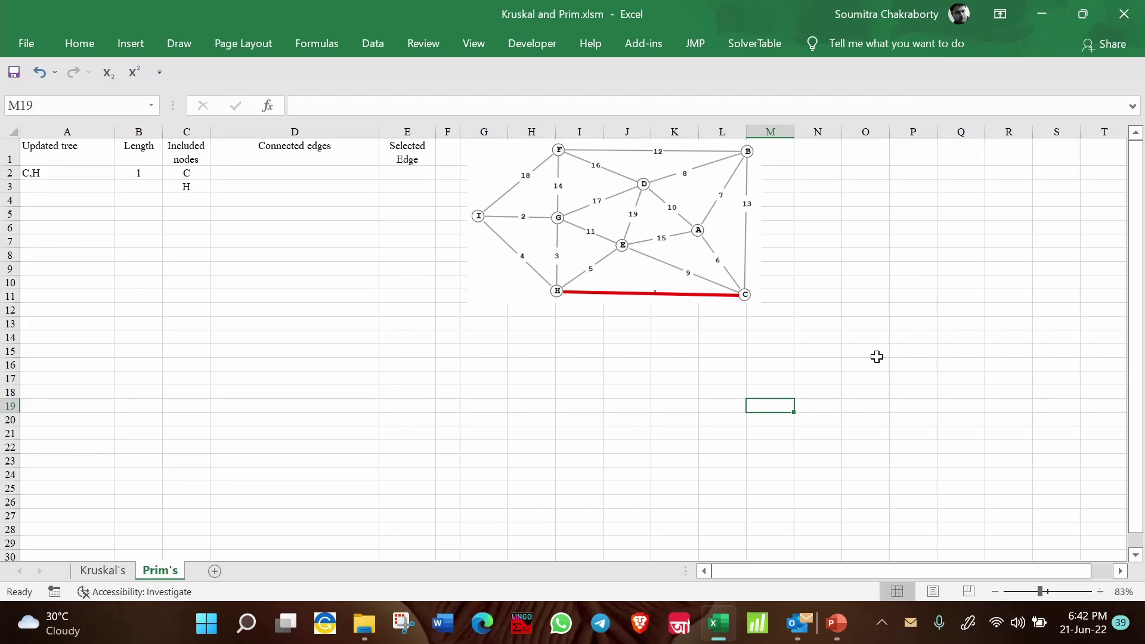
left_click(60, 171)
left_click(137, 173)
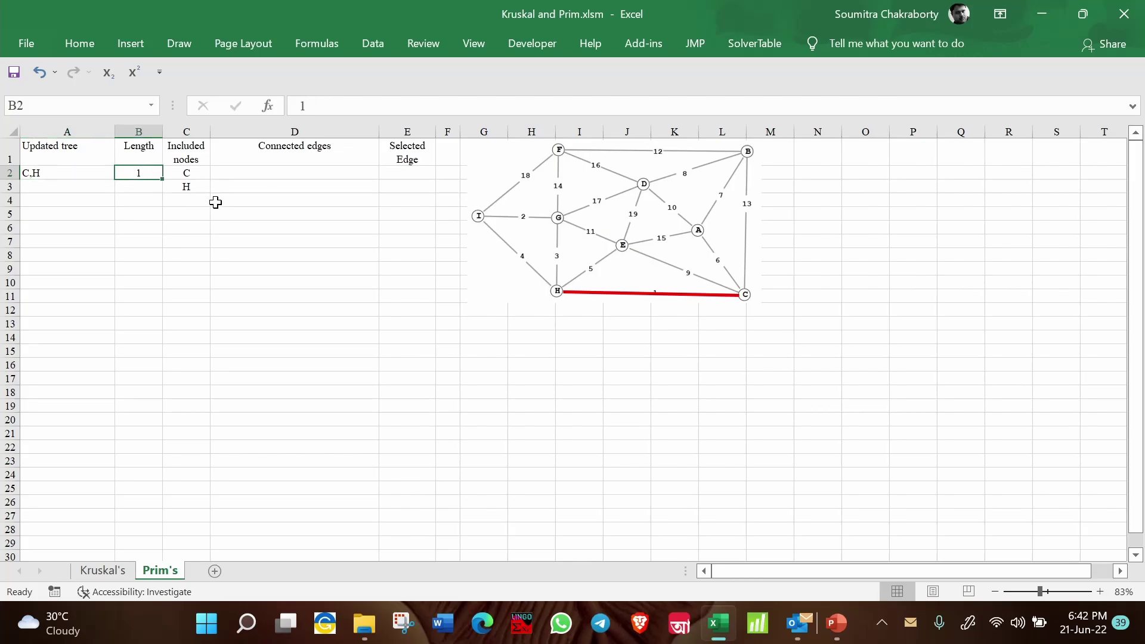
left_click(199, 172)
left_click_drag(200, 172, 192, 184)
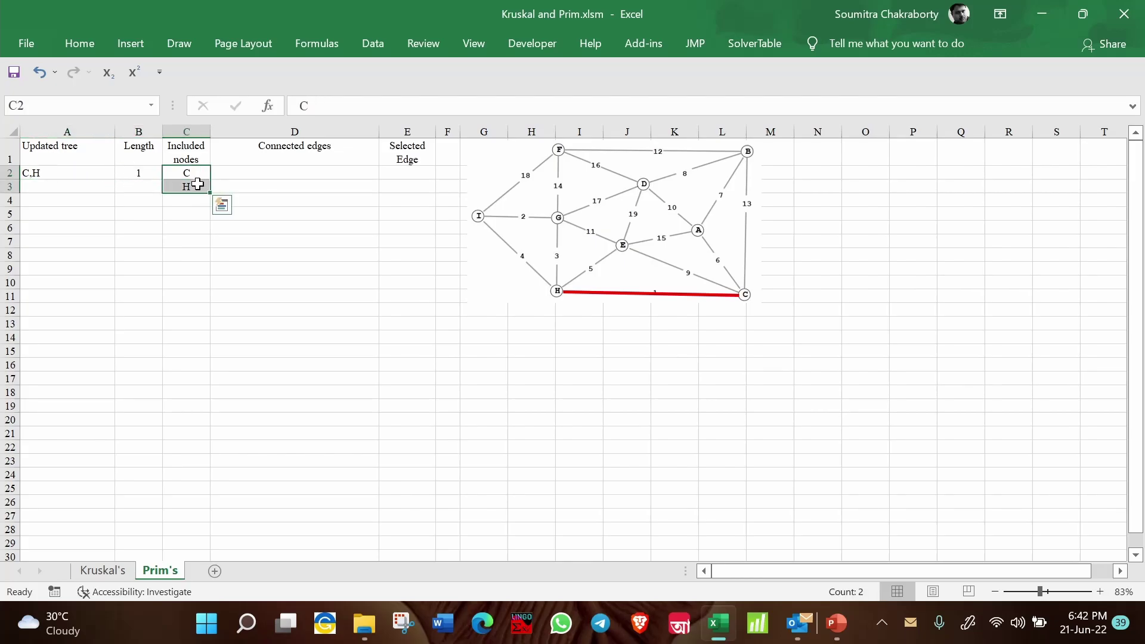
Step: Enter CE(9), CA(6), CB(13) in D2 as the connected edges of node C
left_click(320, 171)
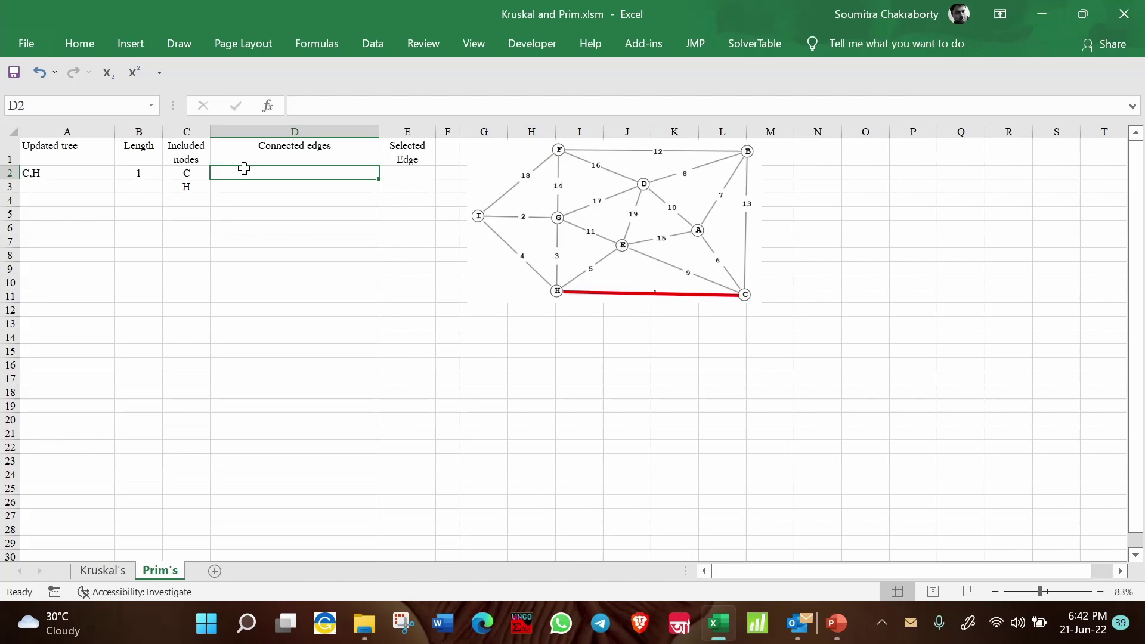
type("CE")
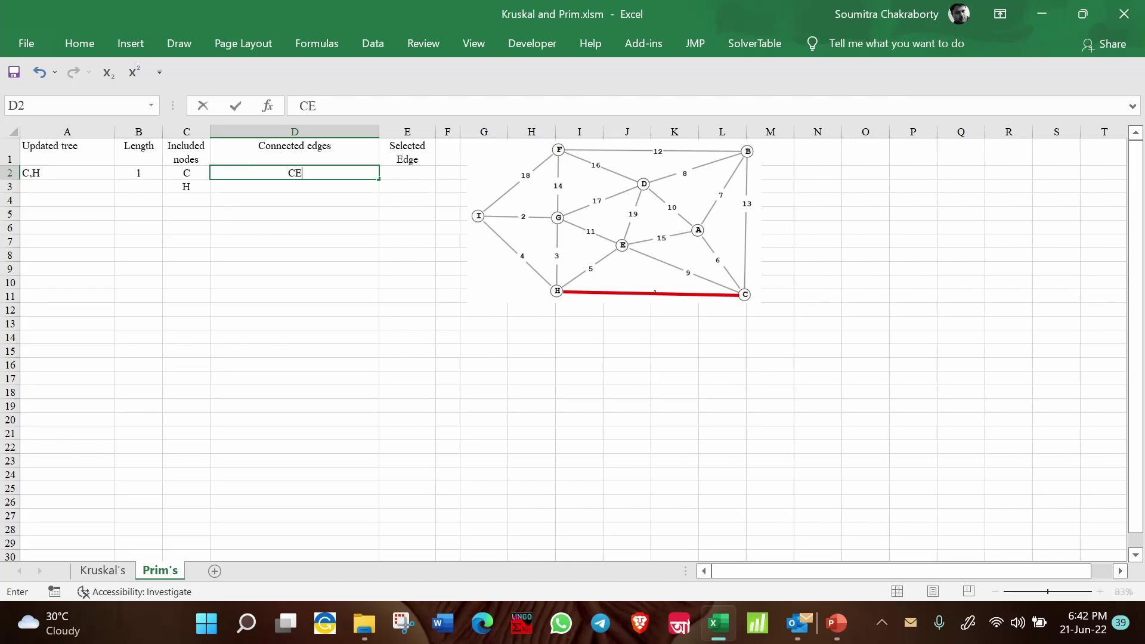
type("(9),")
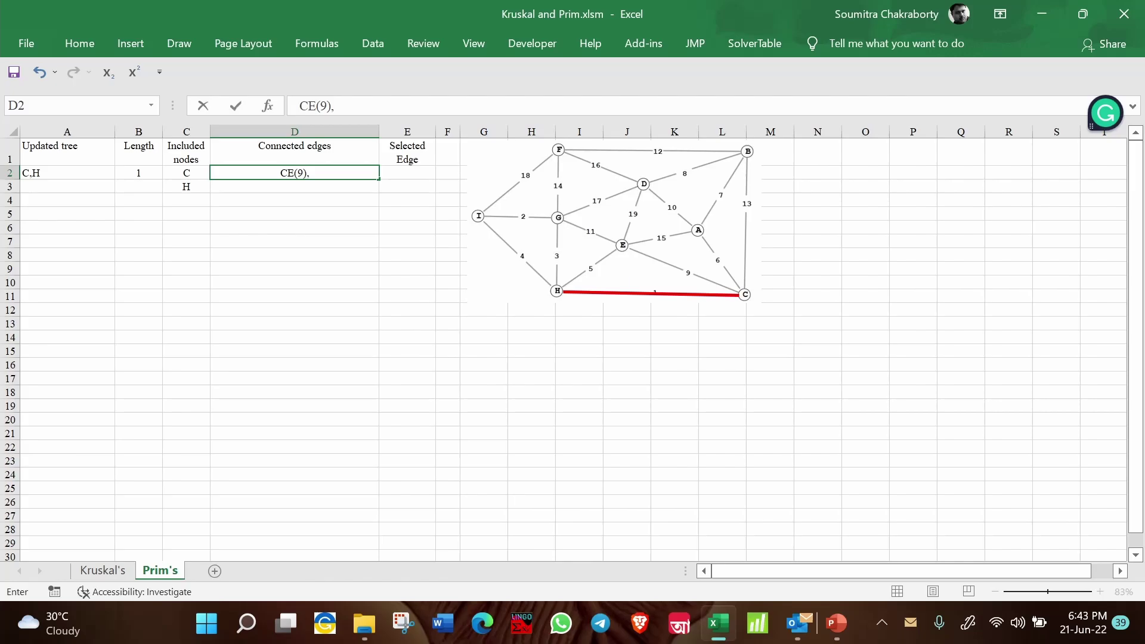
type("CA(6),")
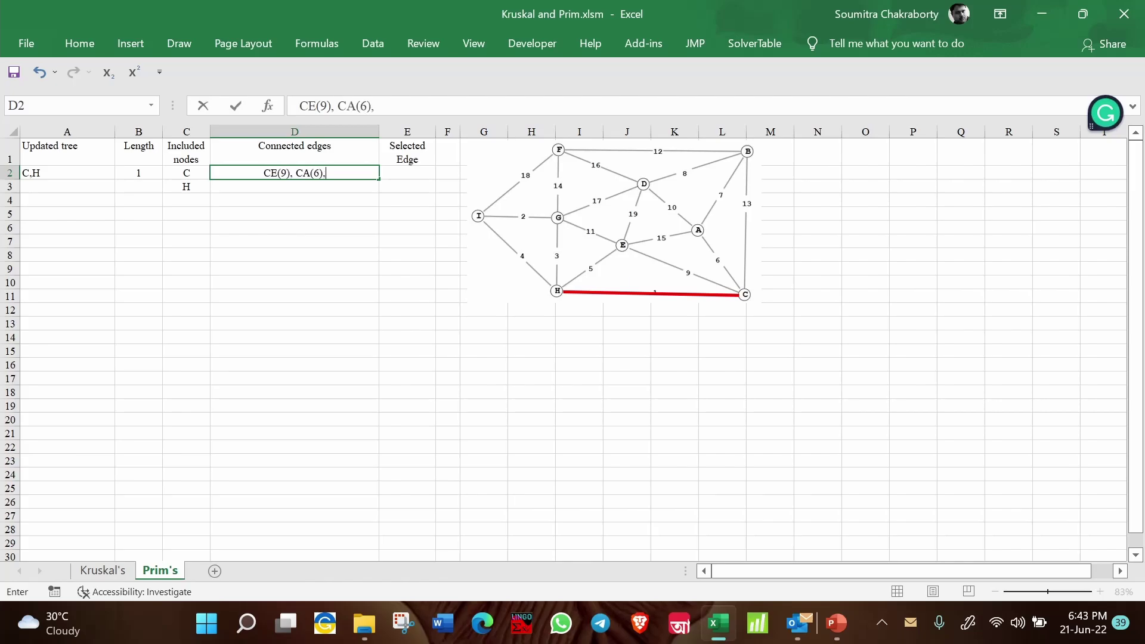
type(" CB")
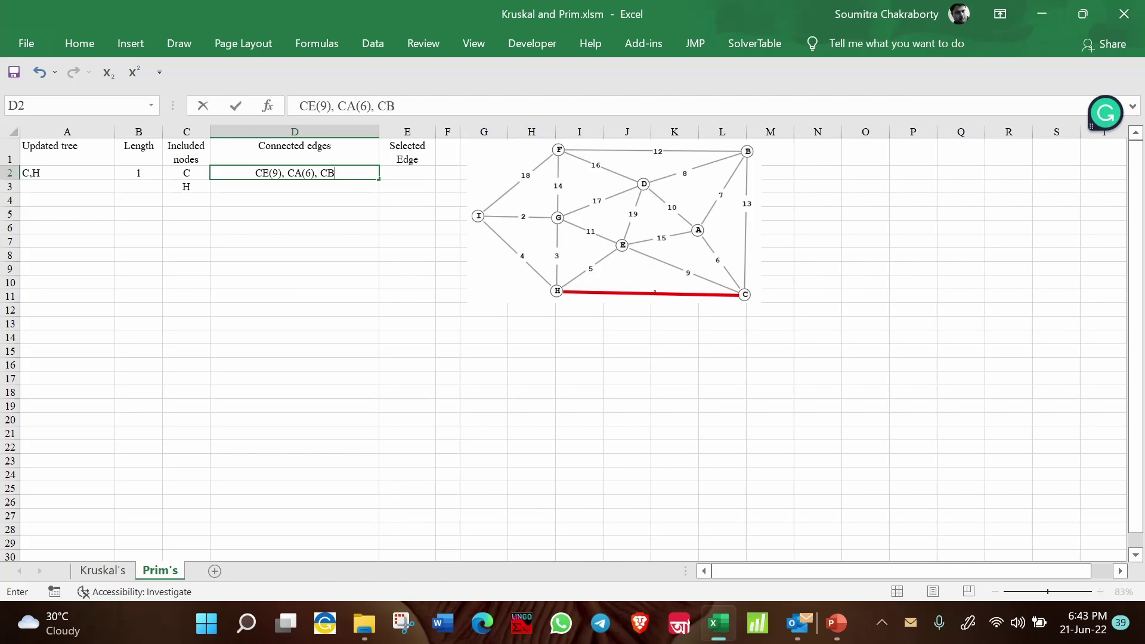
type("(13)")
key("Return")
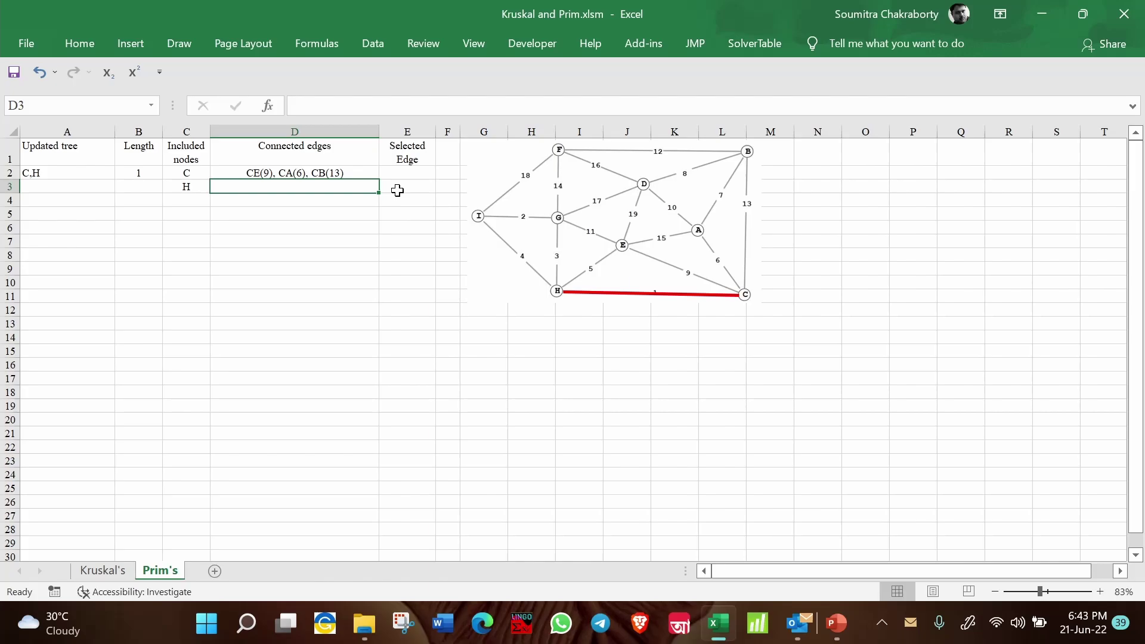
Step: Enter HI(4), HG(3), HE(5) in D3 as the connected edges of node H
type("HI")
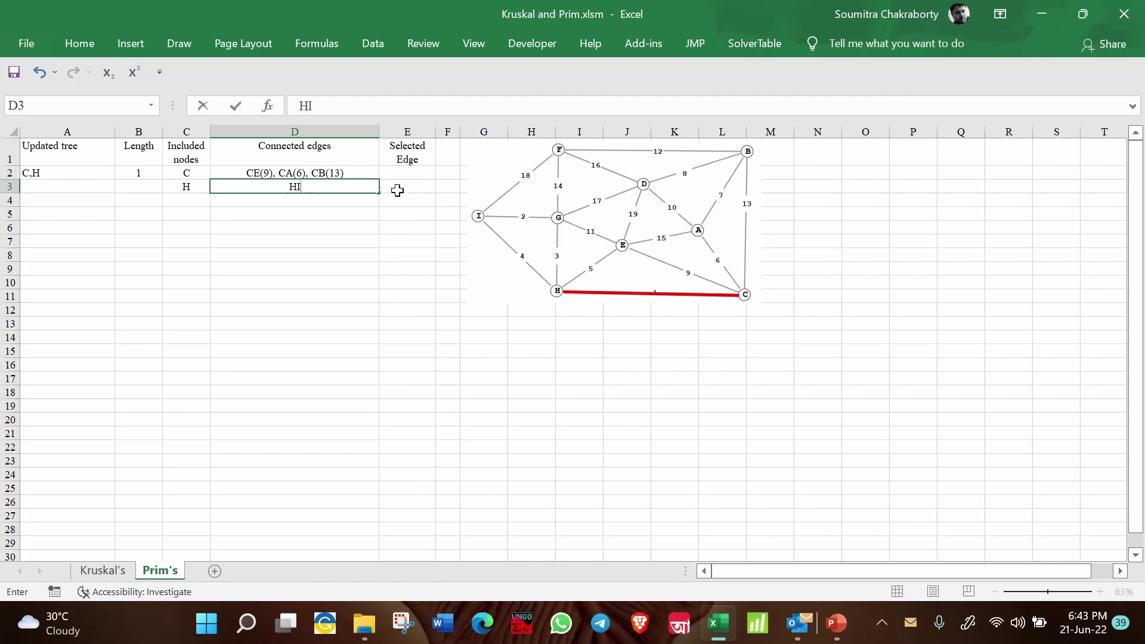
type("(4), HG(3")
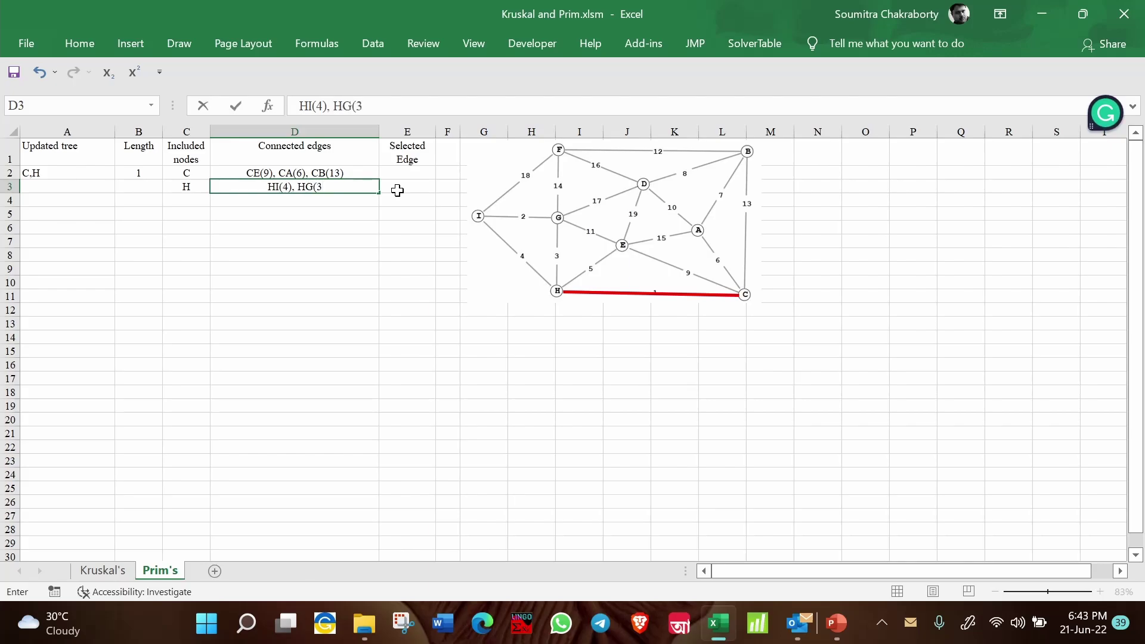
type("), H")
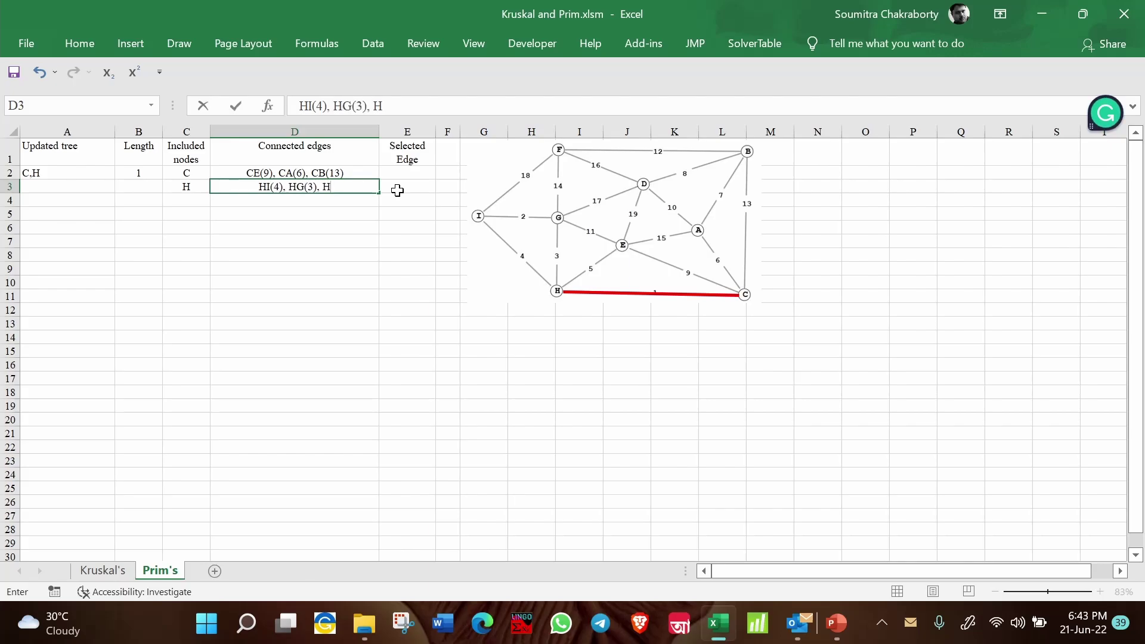
type("E(")
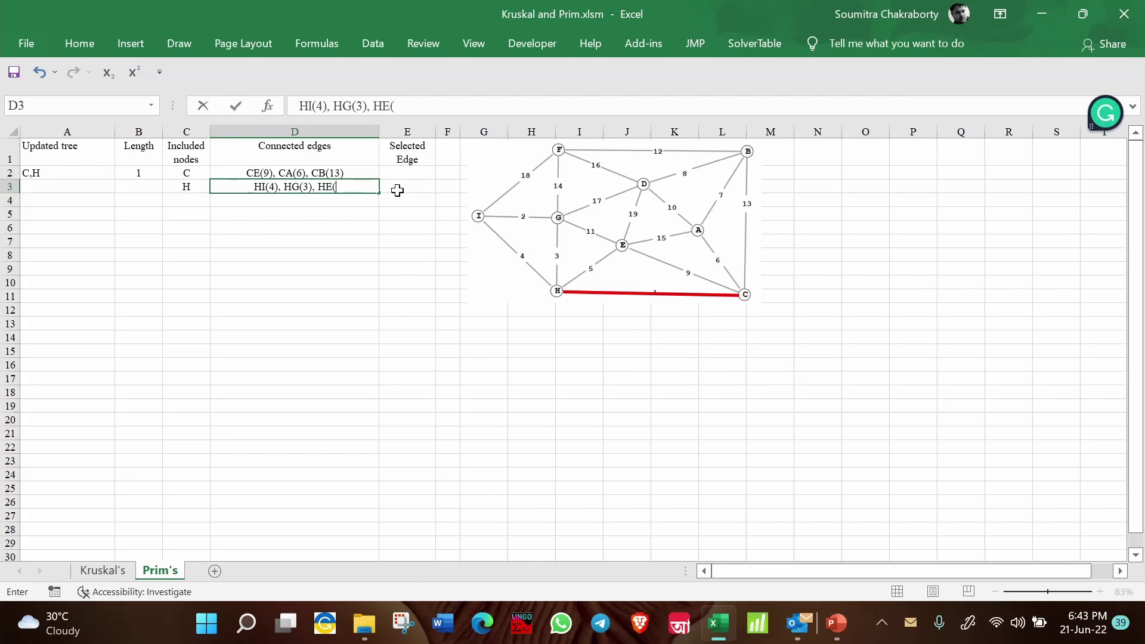
type("5)")
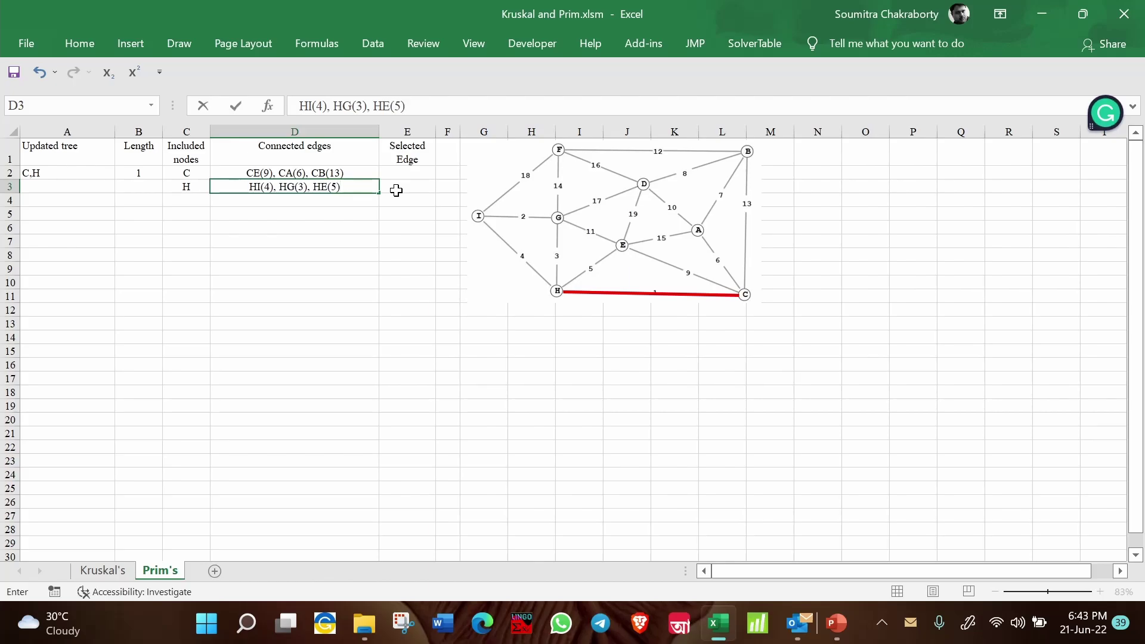
left_click_drag(354, 172, 355, 186)
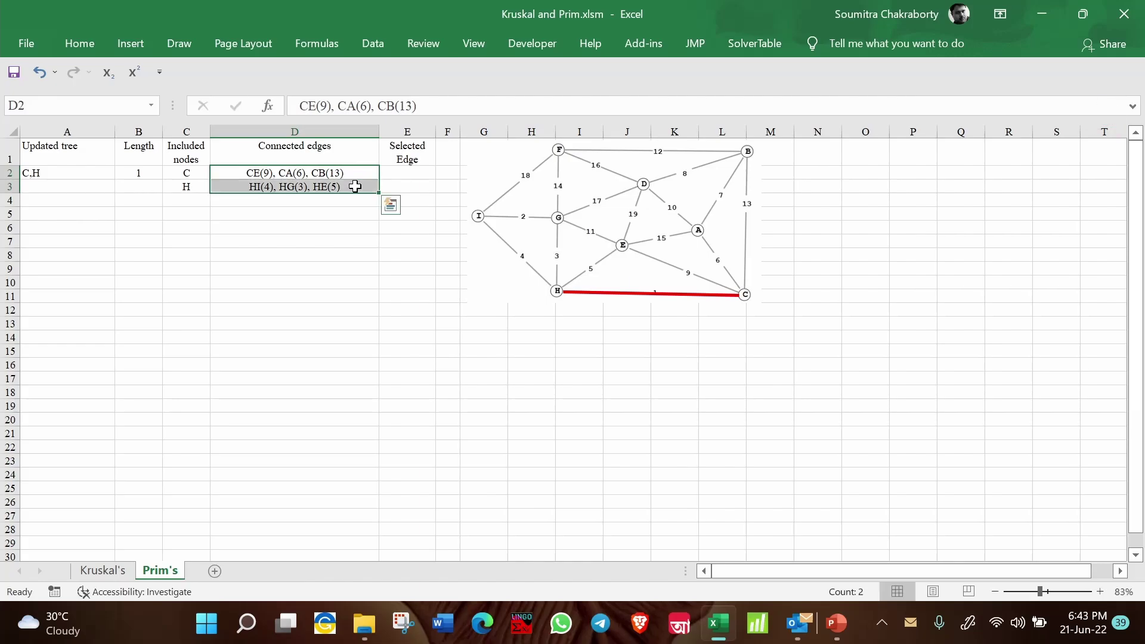
left_click(576, 352)
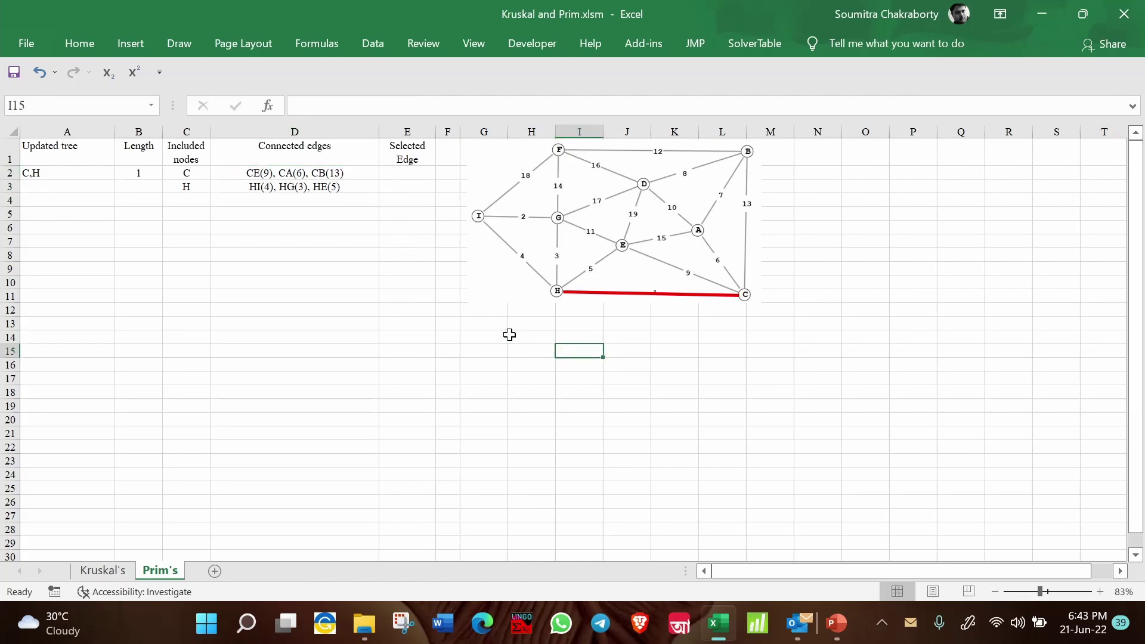
Step: Review the connected edges in D2:D3 and enter HG(3) in E3 as the selected edge
left_click_drag(296, 173, 292, 189)
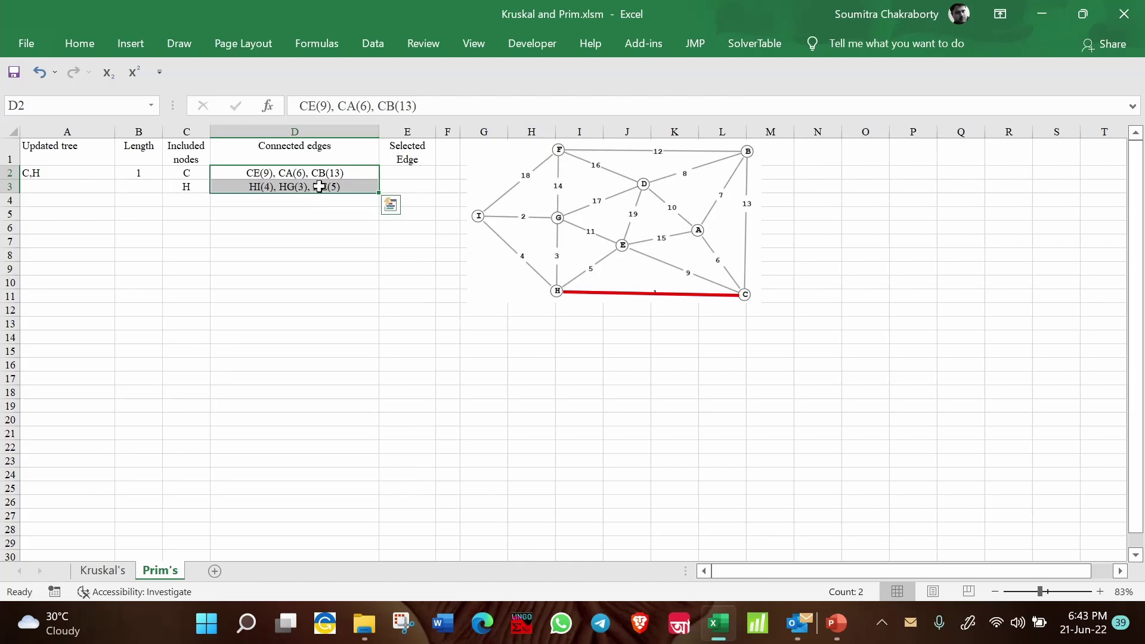
left_click(407, 186)
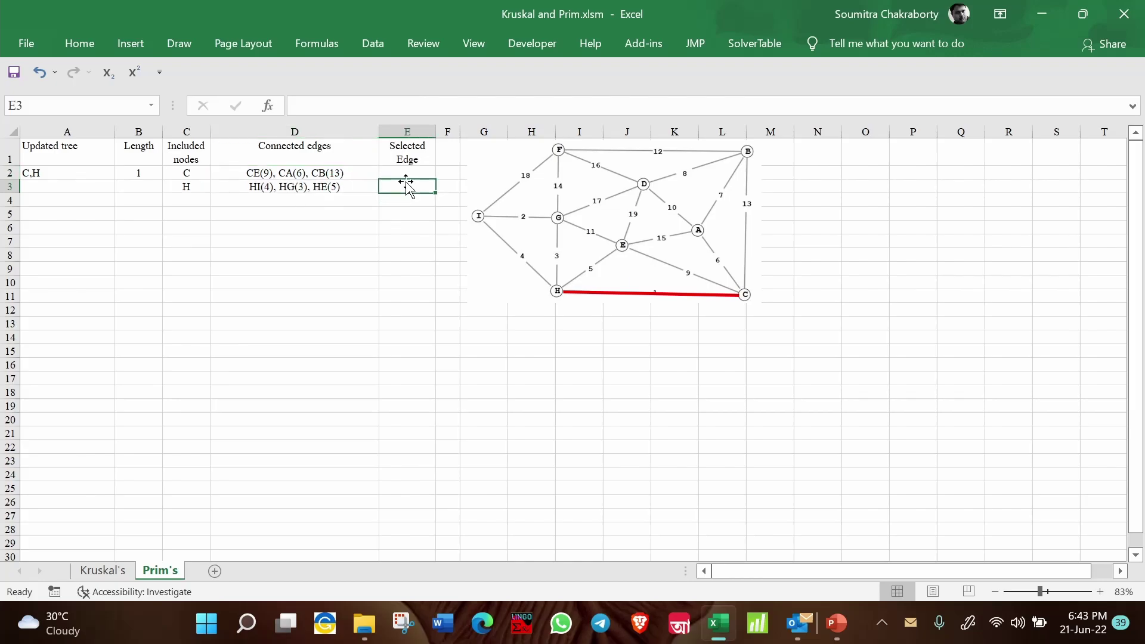
type("HG(3)")
key("Return")
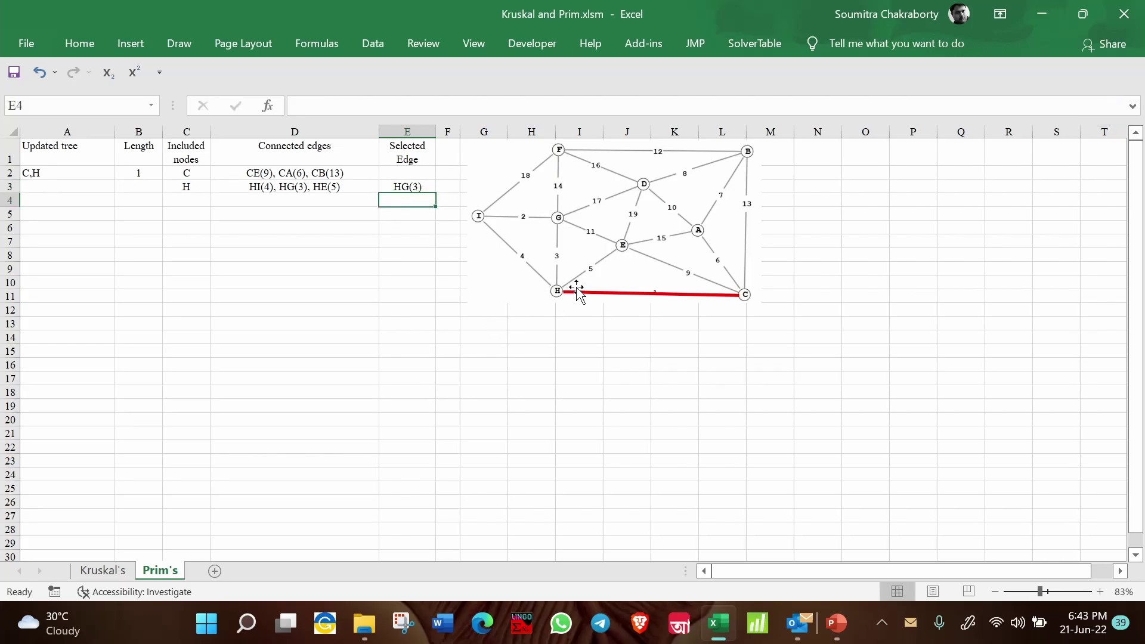
Step: Mark edge H–G of the network diagram with a second red line, fitting its ends to nodes G and H
left_click(576, 290)
left_click(558, 346)
mouse_move(558, 346)
left_mouse_down()
mouse_move(741, 349)
mouse_move(557, 212)
mouse_move(556, 222)
left_mouse_up()
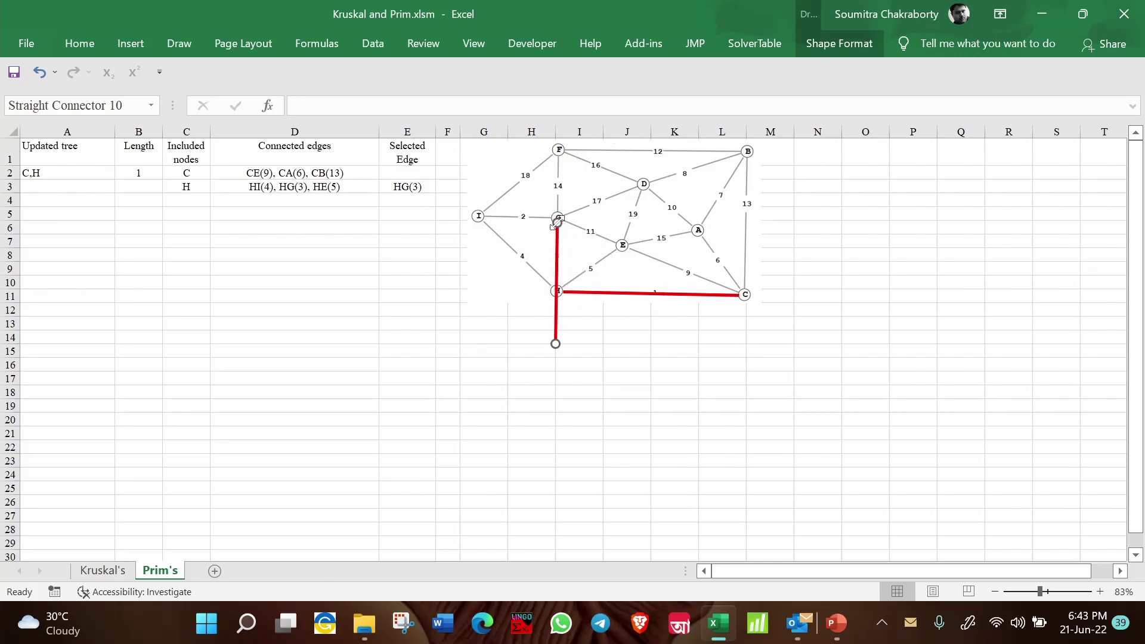
left_click_drag(555, 344, 557, 288)
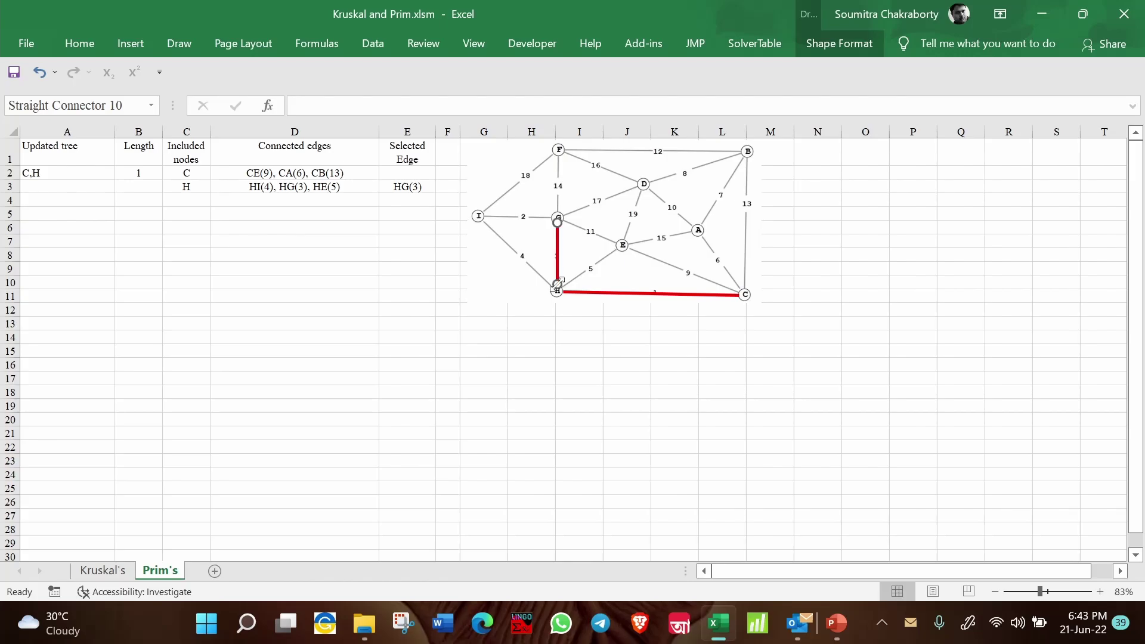
Step: Enter C,H,G in A4 as the updated tree of the second iteration
left_click(43, 201)
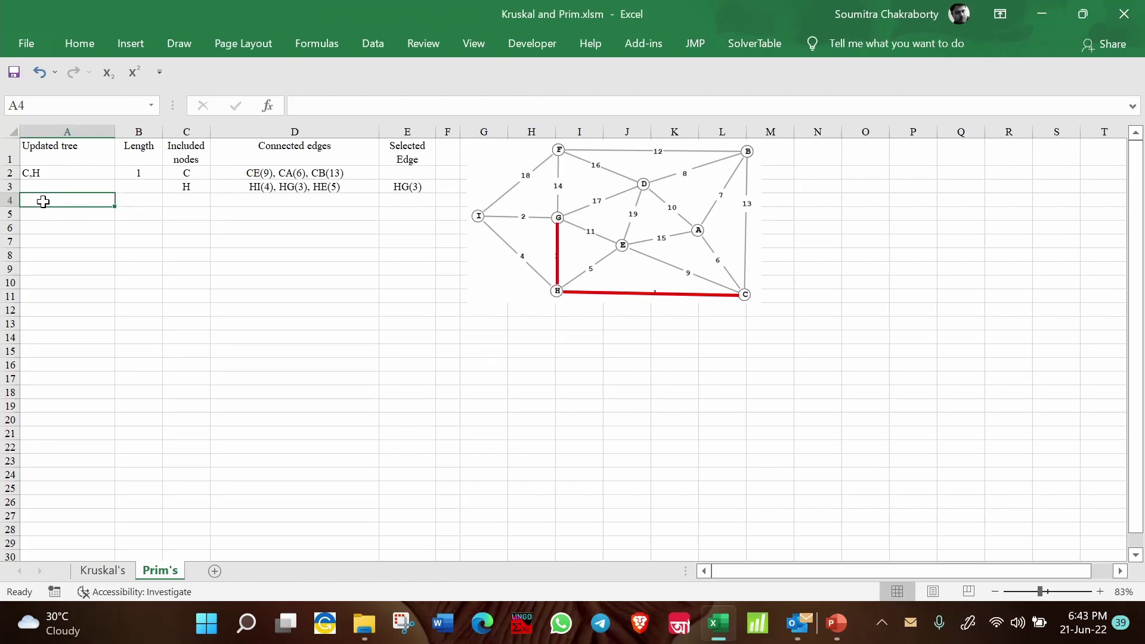
type("C,H,G")
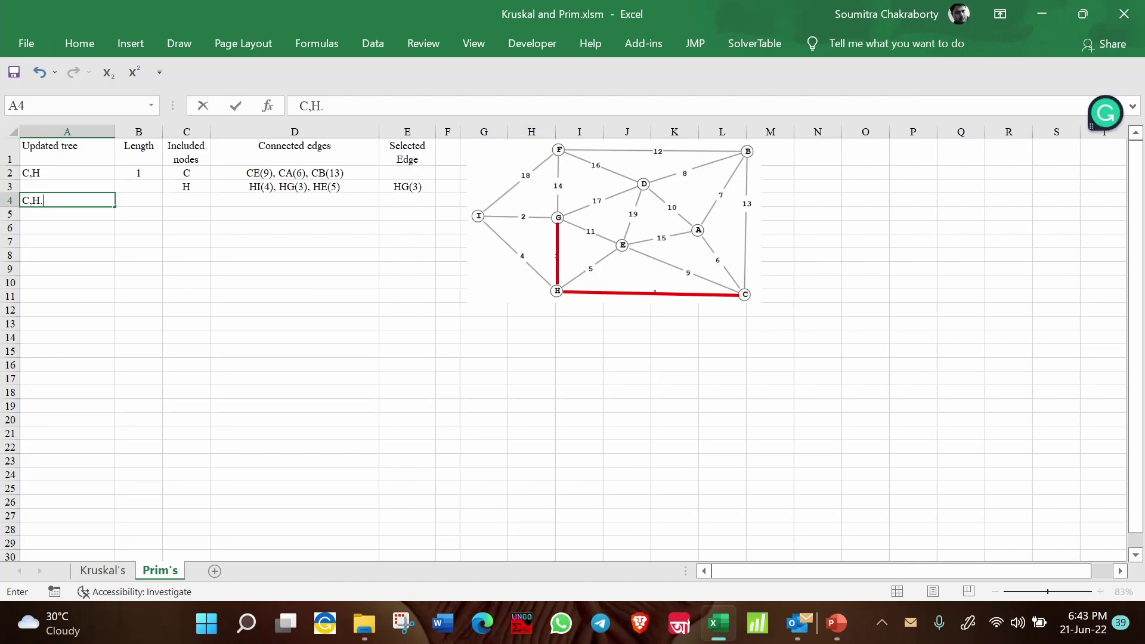
key("BackSpace")
key("BackSpace")
type(",G")
key("Tab")
left_click(383, 367)
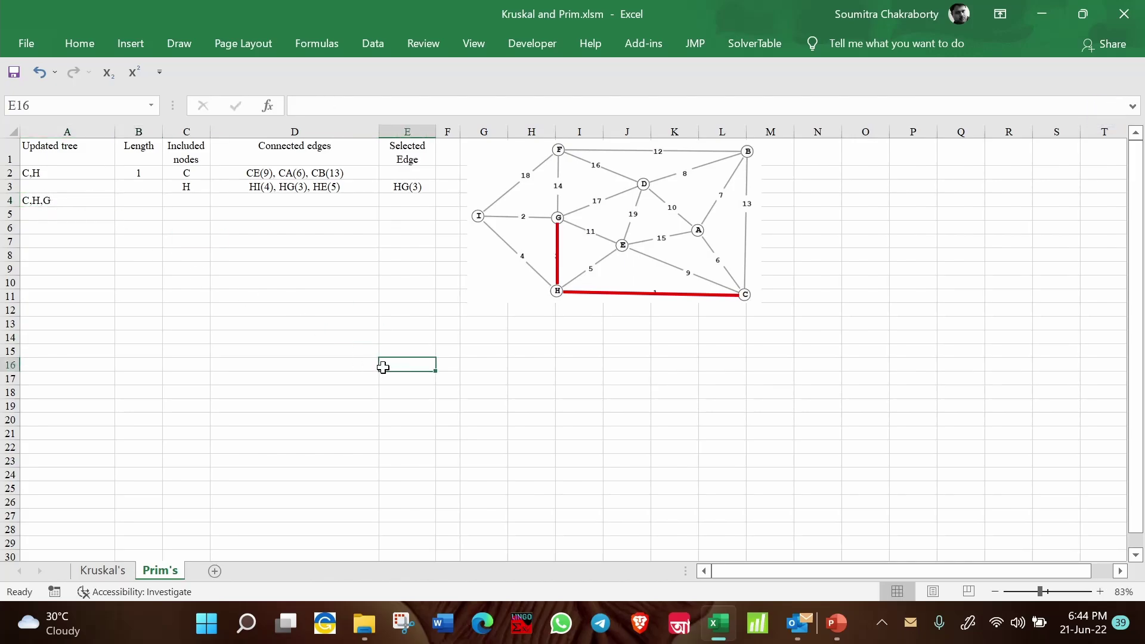
Step: Record the length of tree C,H,G in B4 as 3+1=4
left_click(151, 202)
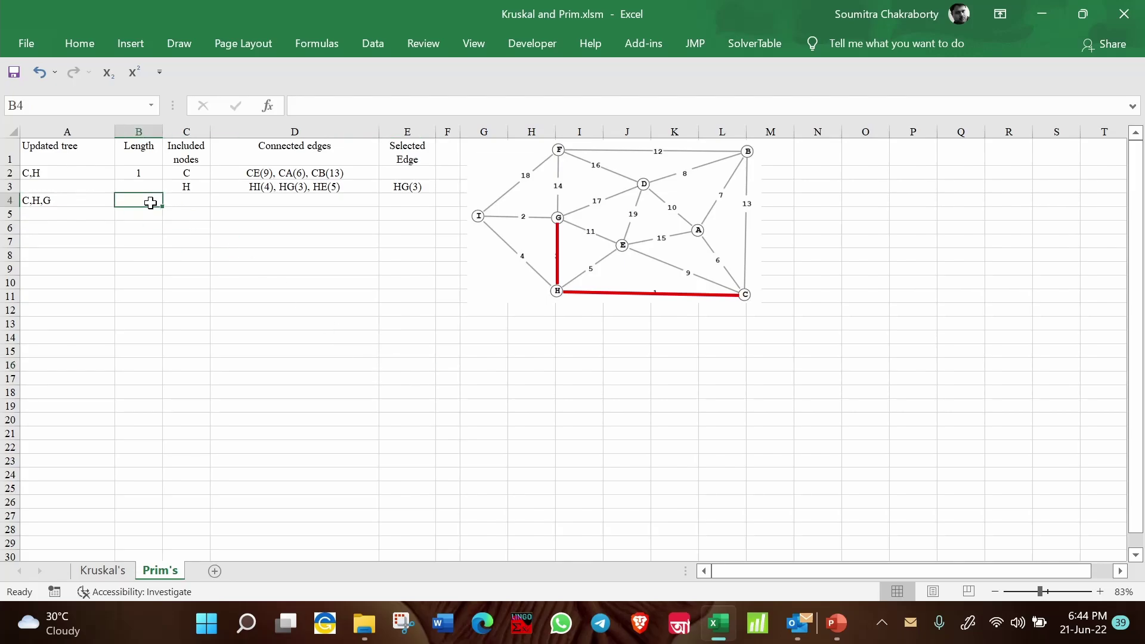
type("3+1=4")
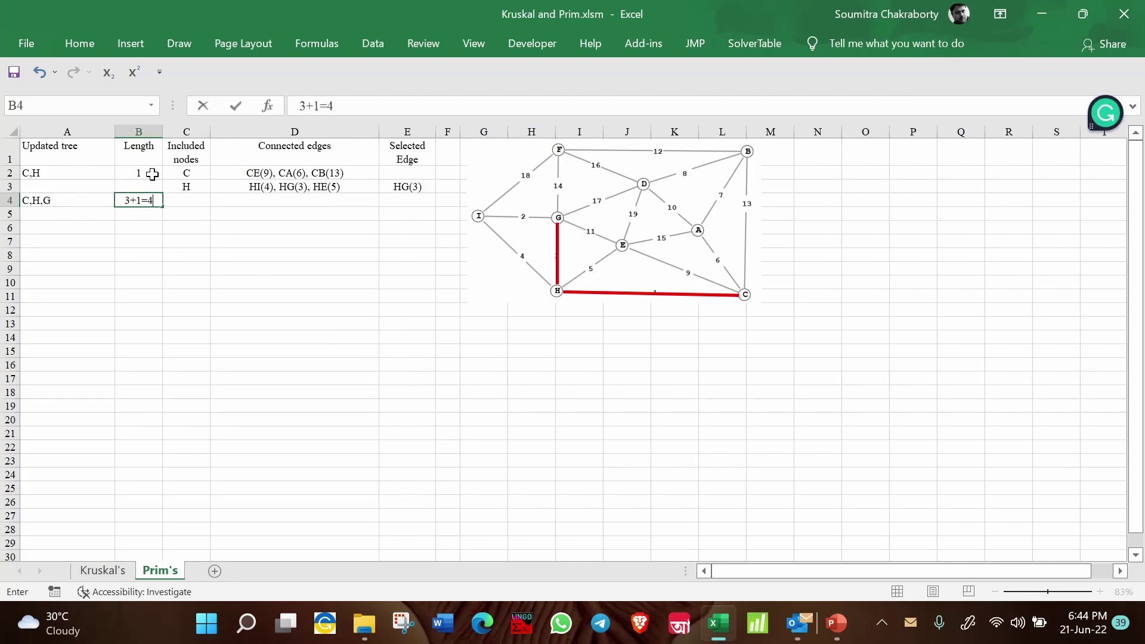
key("Return")
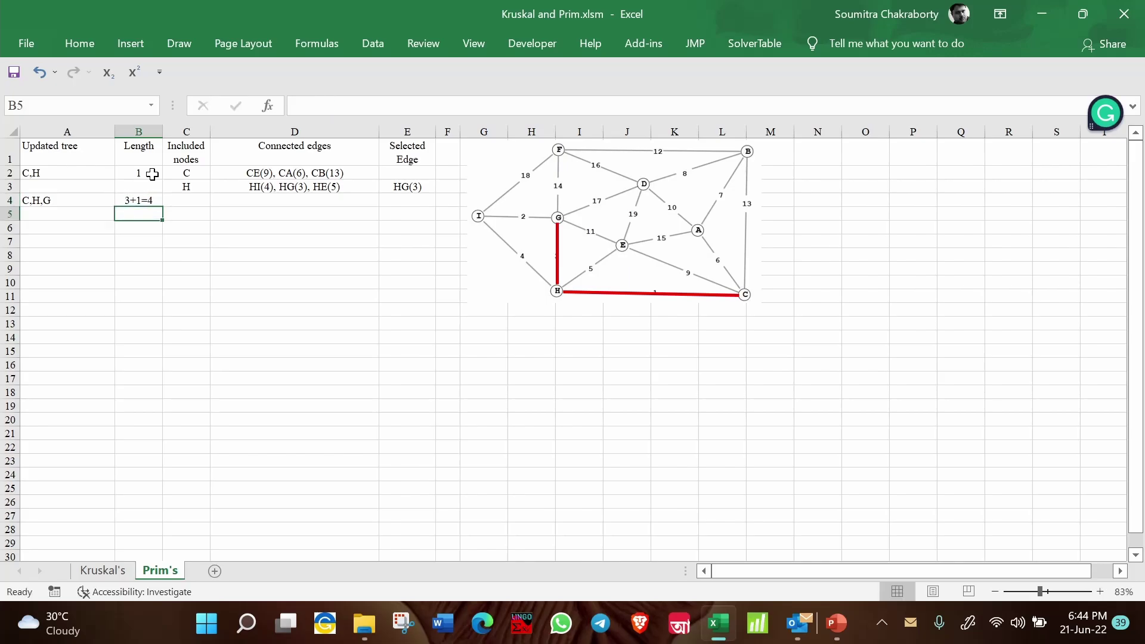
left_click(155, 458)
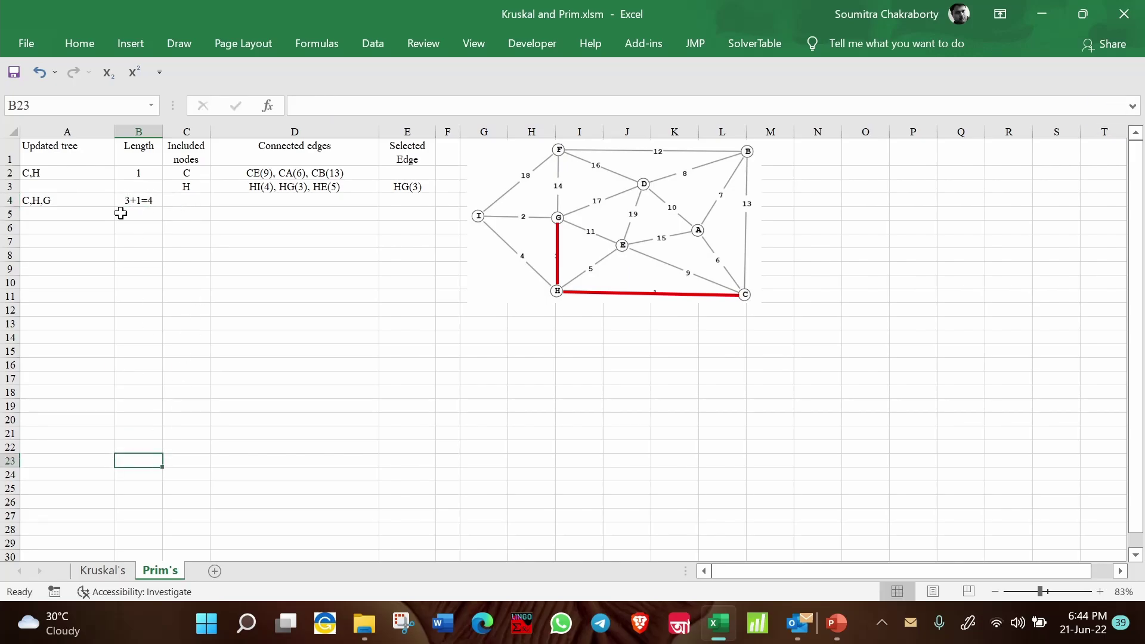
left_click(139, 206)
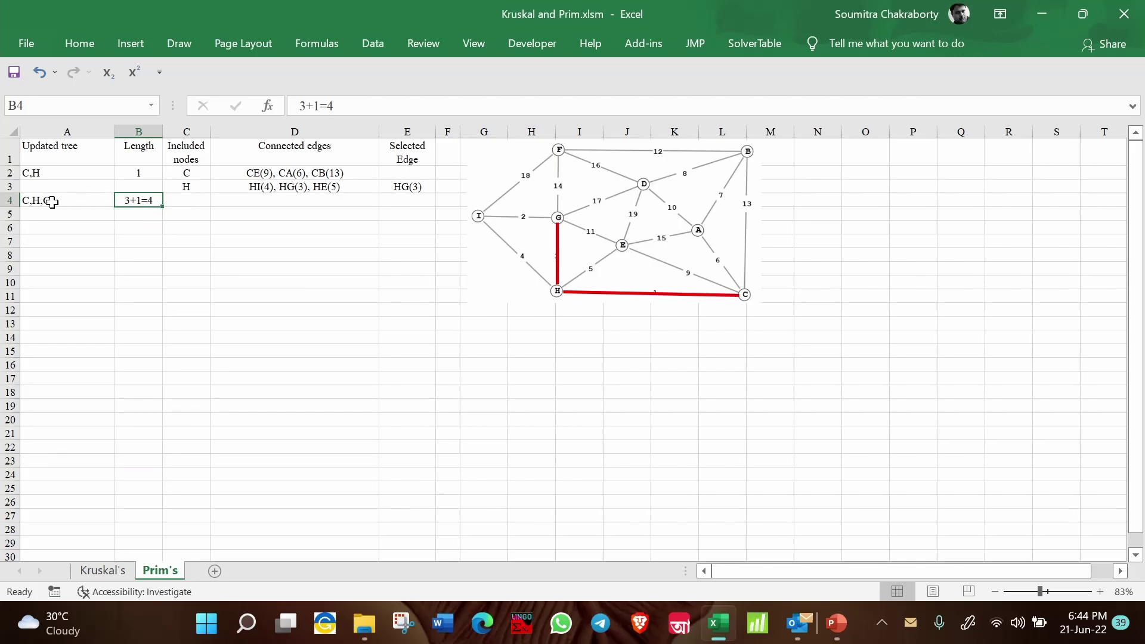
Step: List C, H and G in C4:C6 as the included nodes of the second iteration
left_click(201, 203)
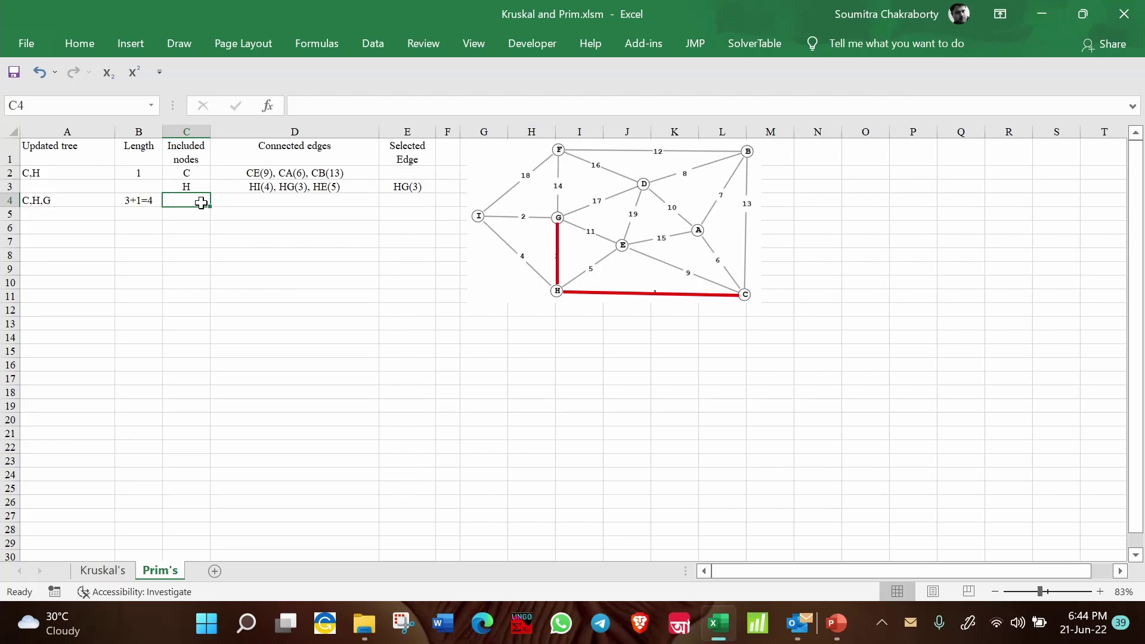
type("C")
key("Return")
type("H")
key("Return")
type("G")
key("Return")
left_click_drag(201, 202, 192, 230)
Step: Copy the connected edges of nodes C and H from D2:D3 into D4:D5
left_click(293, 178)
left_click_drag(294, 177, 296, 187)
key("ctrl+c")
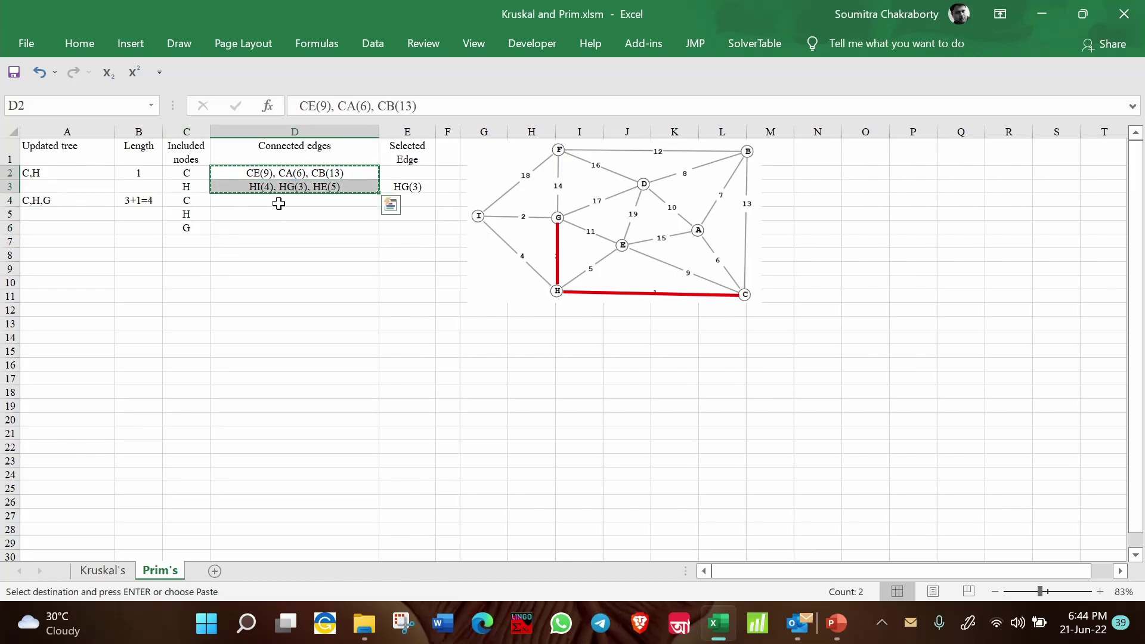
left_click(279, 204)
key("ctrl+v")
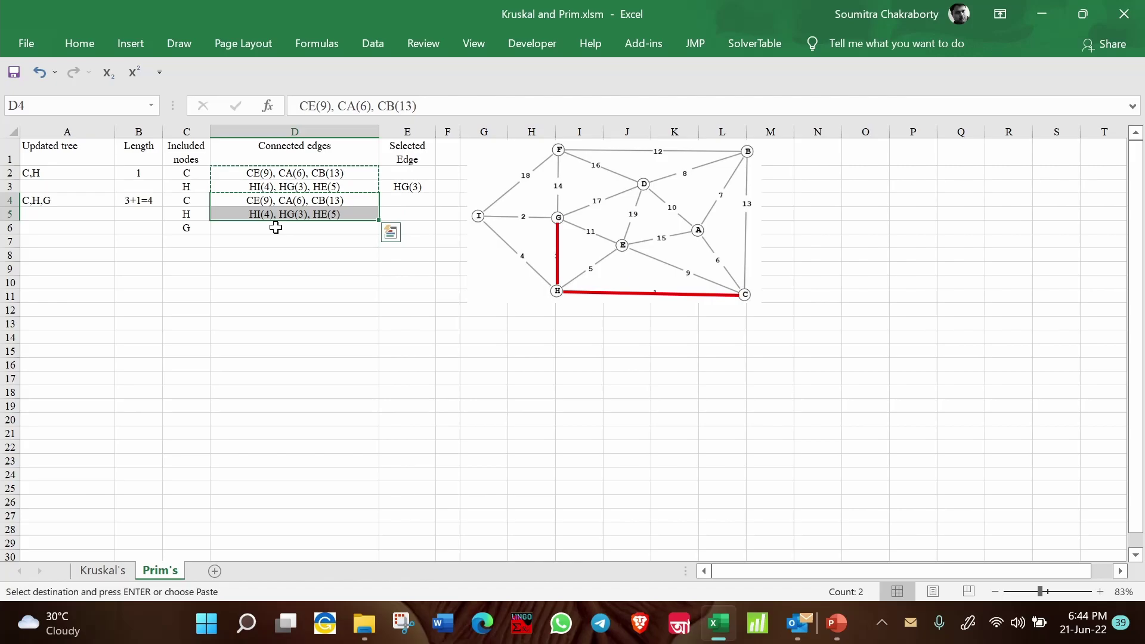
left_click(275, 228)
key("Escape")
left_click(428, 306)
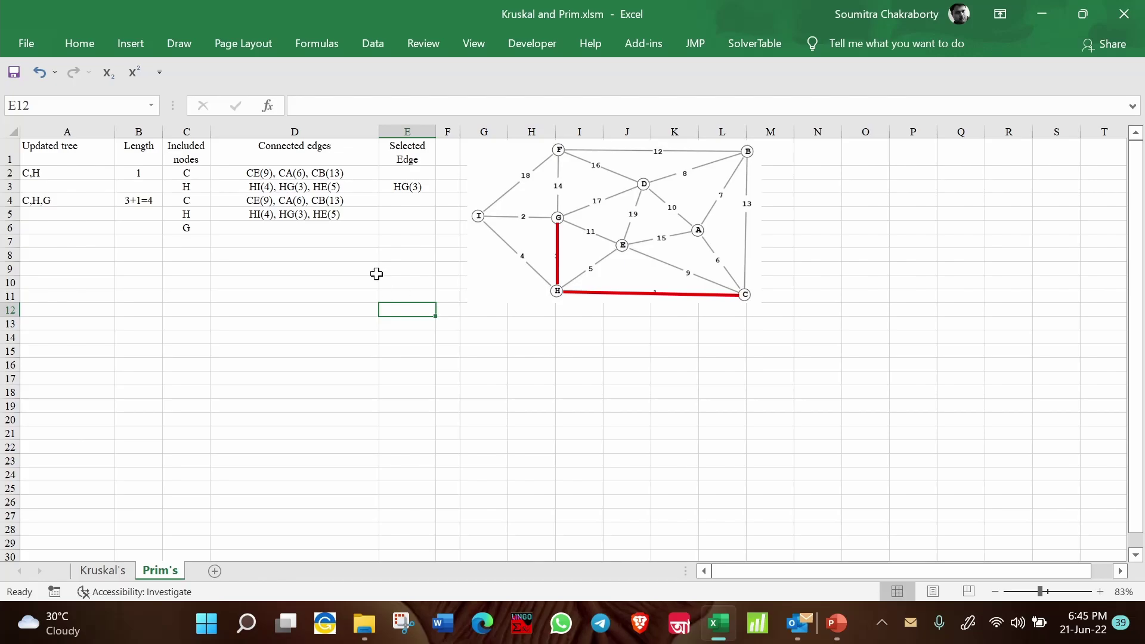
Step: Remove the already selected edge HG(3) from the connected edges of node H in D5
left_click(239, 204)
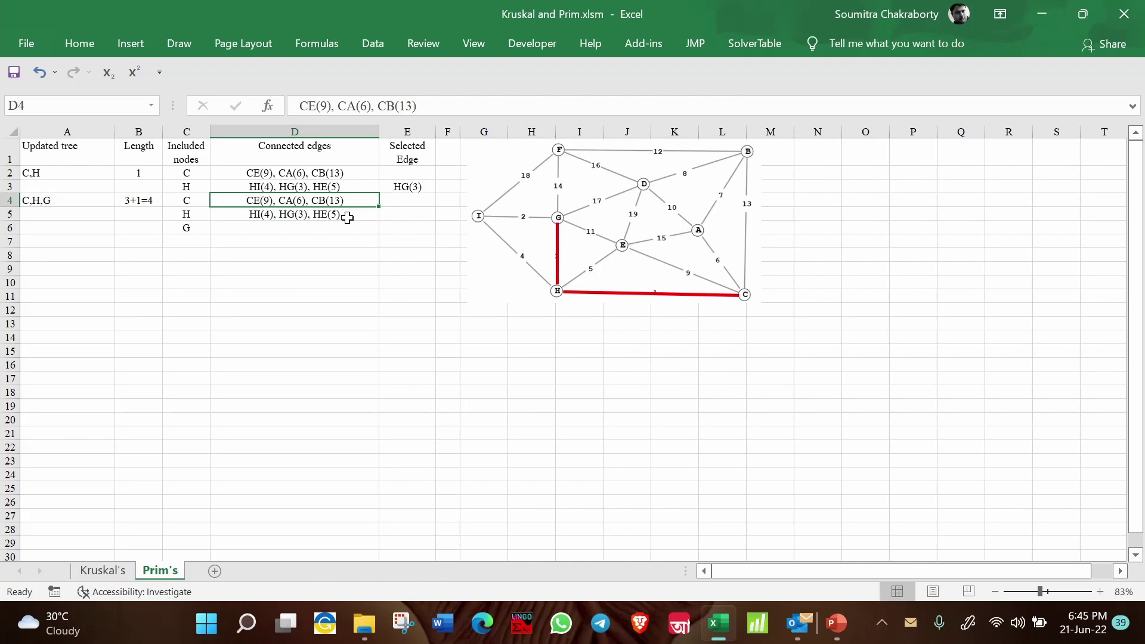
double_click(287, 214)
left_click_drag(279, 214, 313, 213)
key("BackSpace")
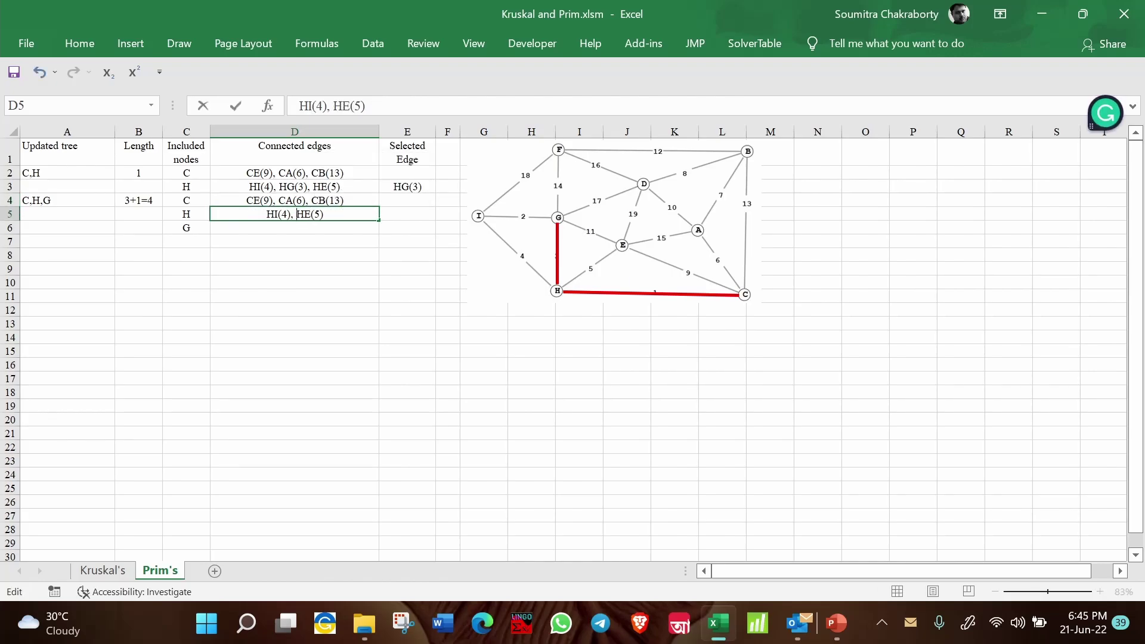
left_click(388, 185)
left_click(333, 213)
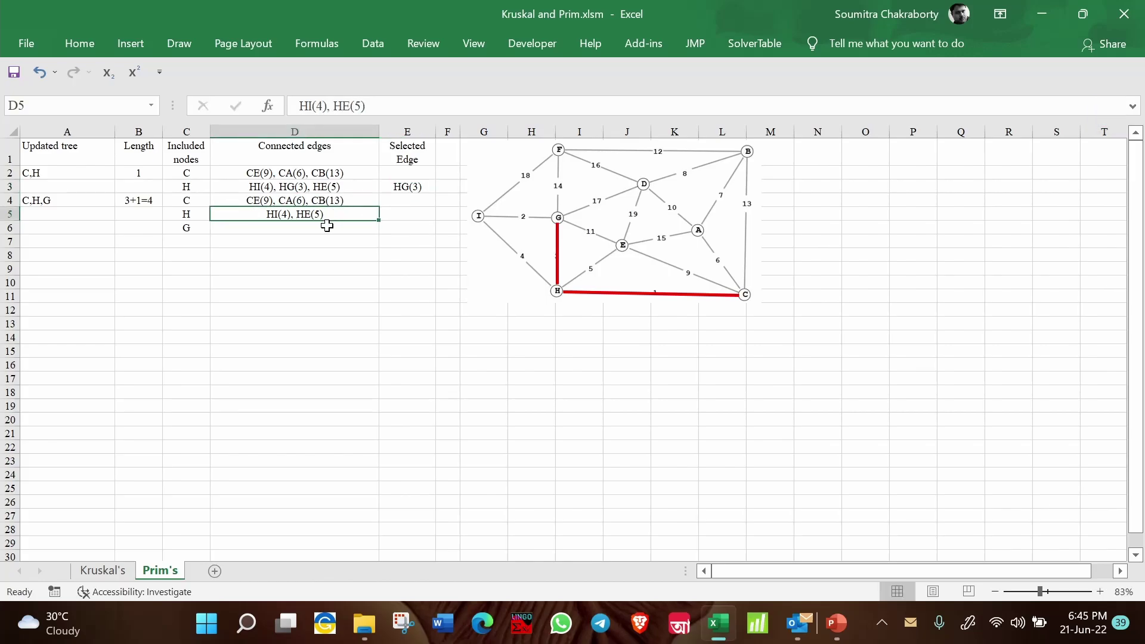
Step: Enter GI(2), GF(14), GD(17), GE(11) in D6 as the connected edges of node G
left_click(325, 225)
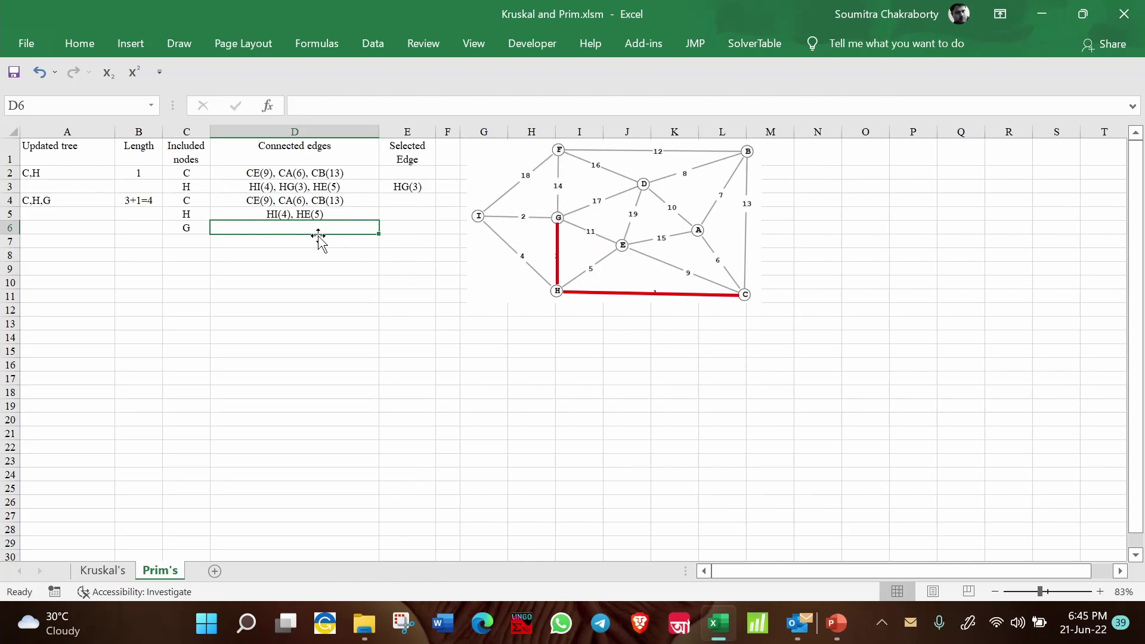
type("G")
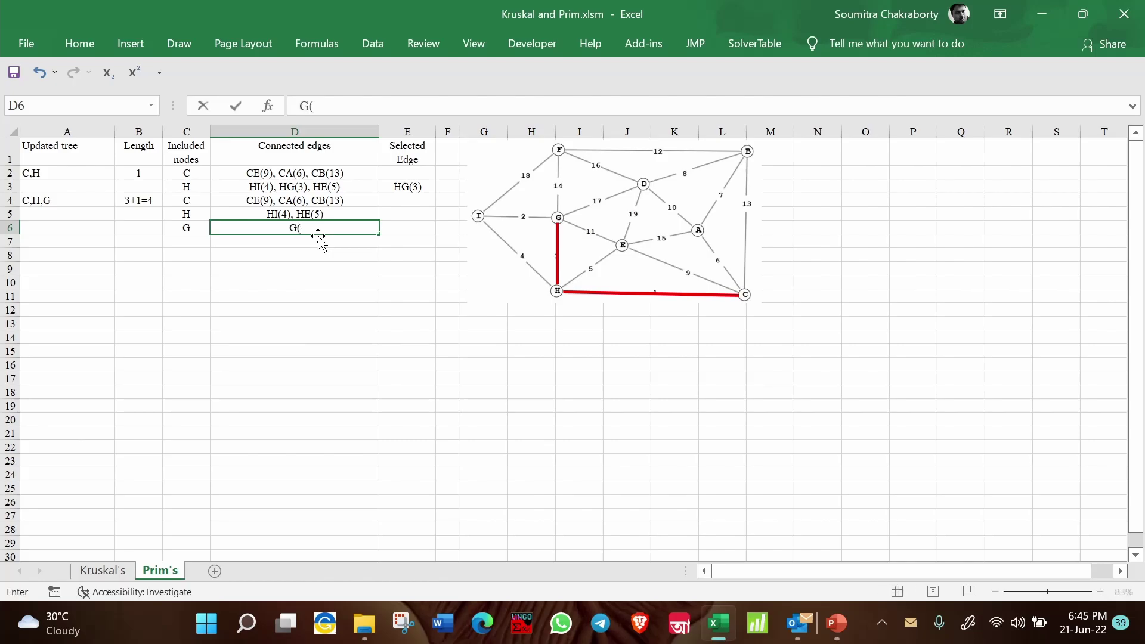
type("I(2),")
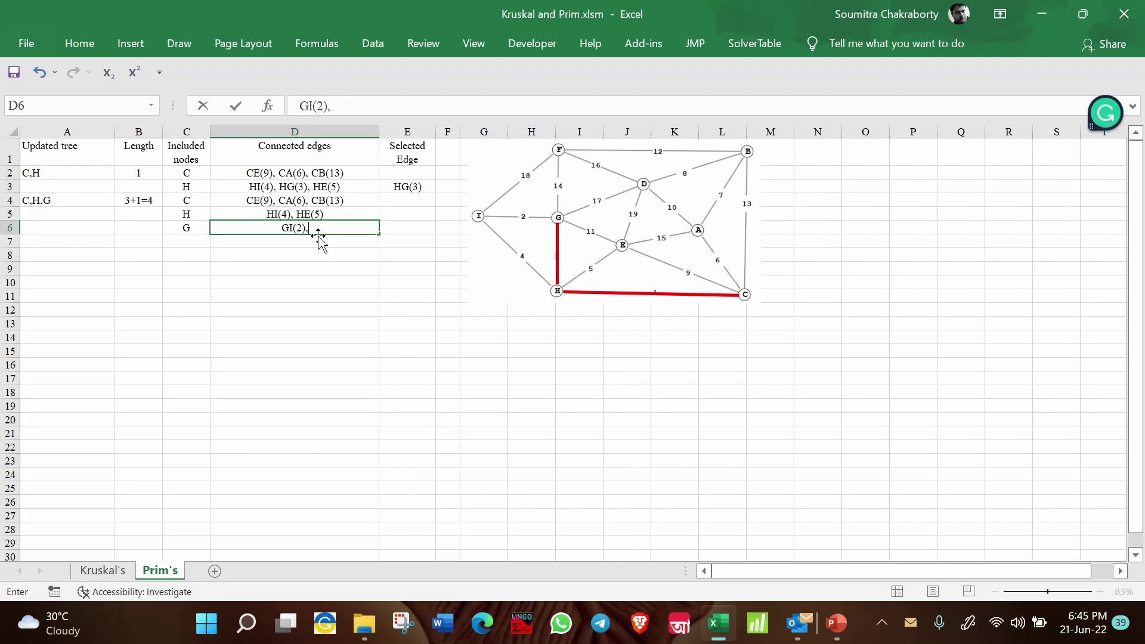
type(" GF(")
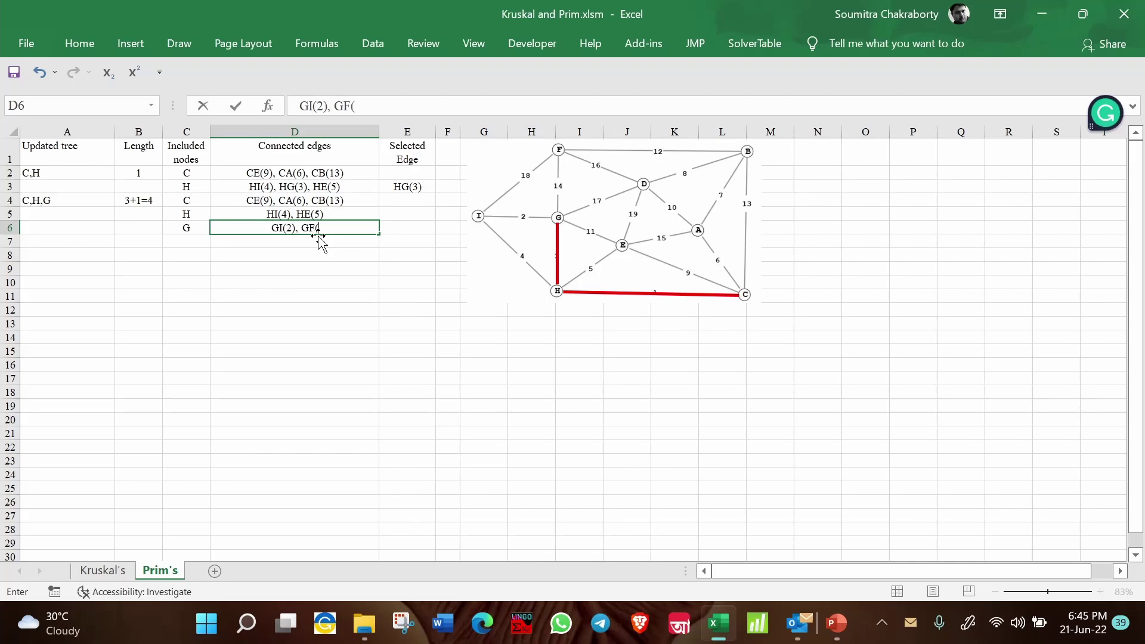
type("14), ")
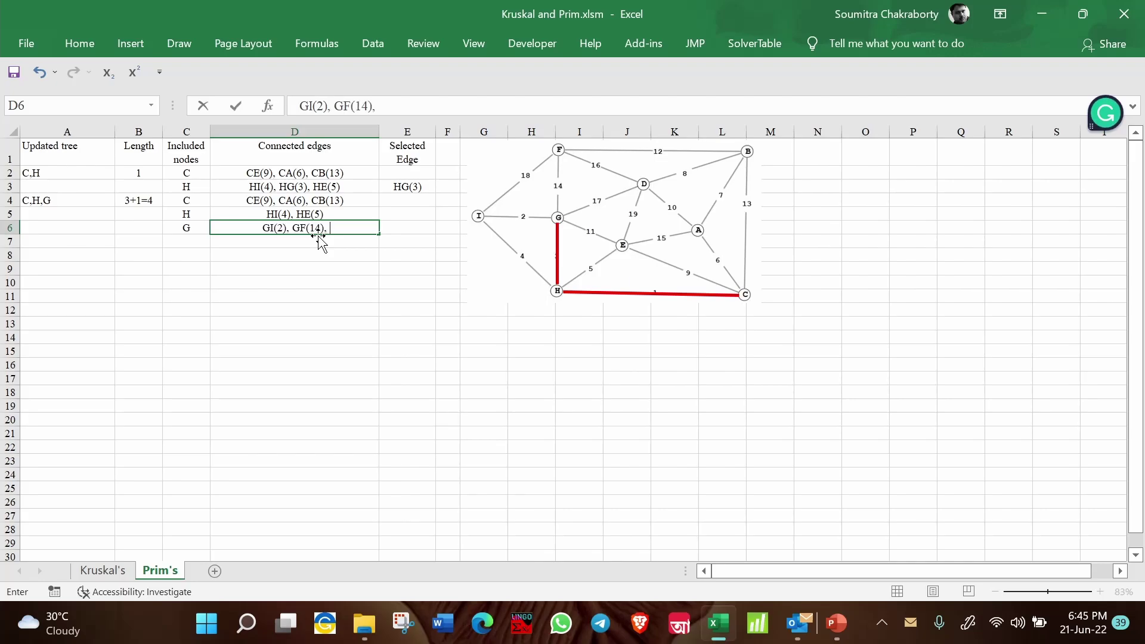
type("GD(")
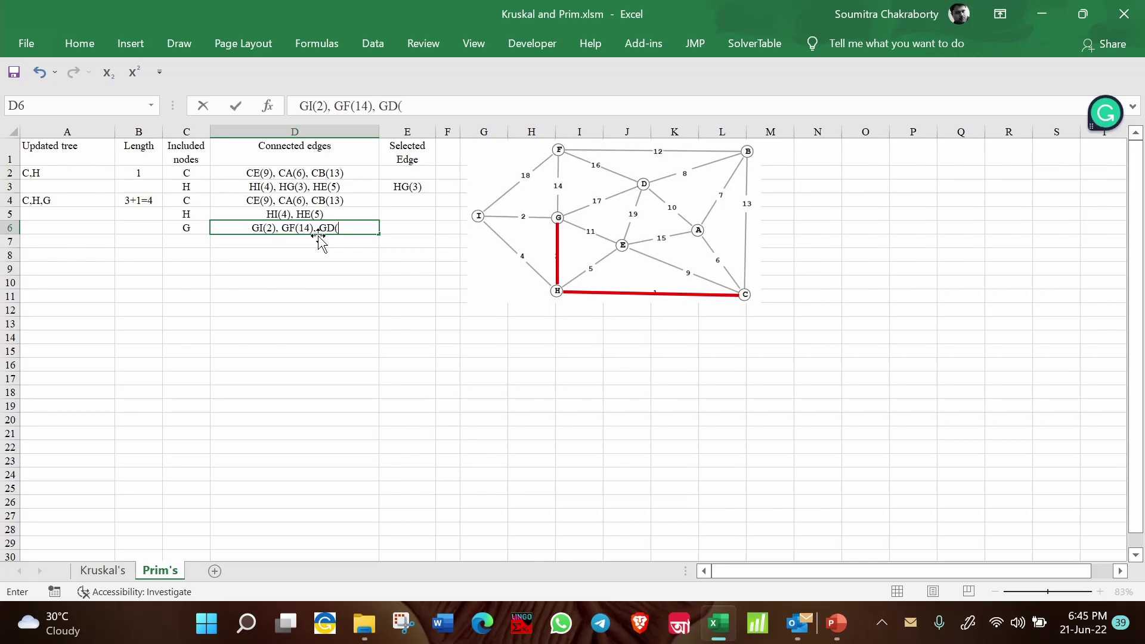
type("17), ")
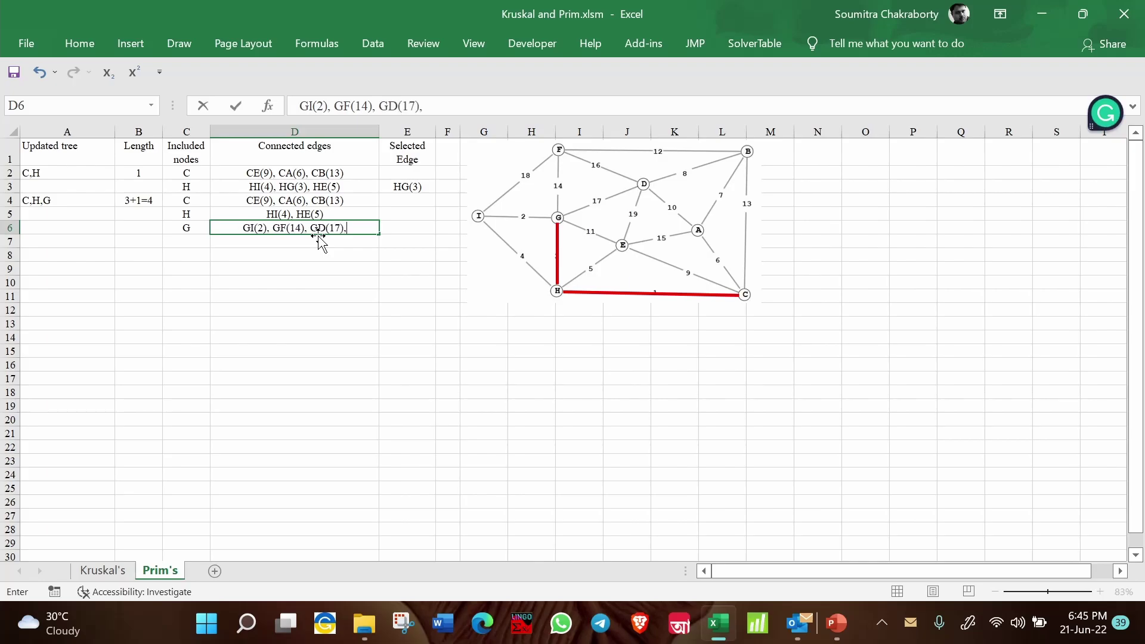
type("GE(11)")
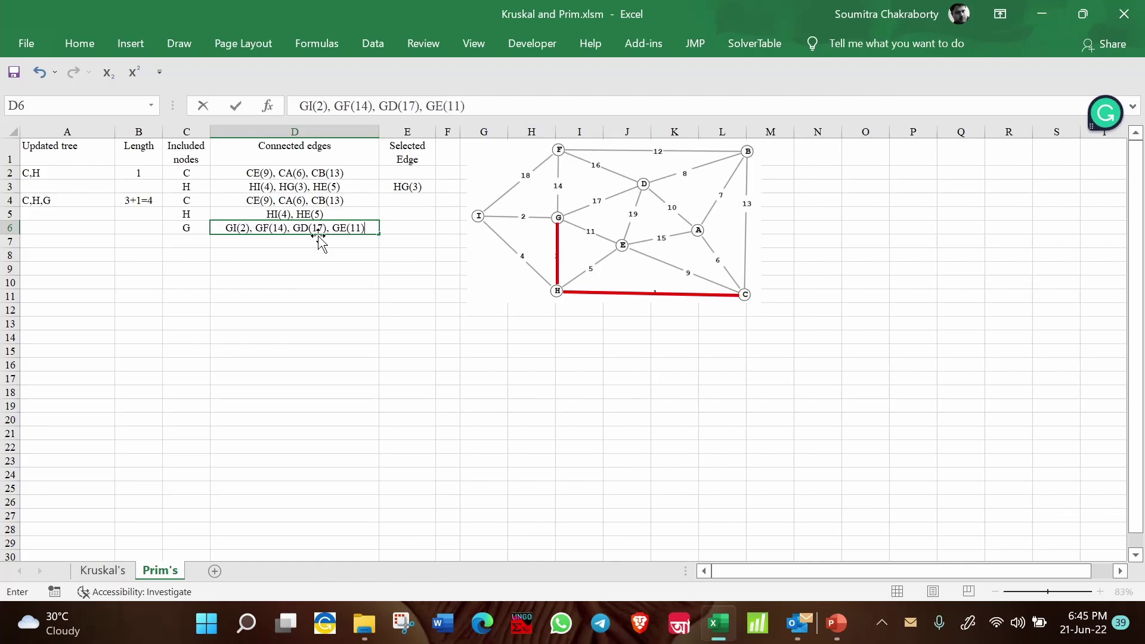
left_click(373, 313)
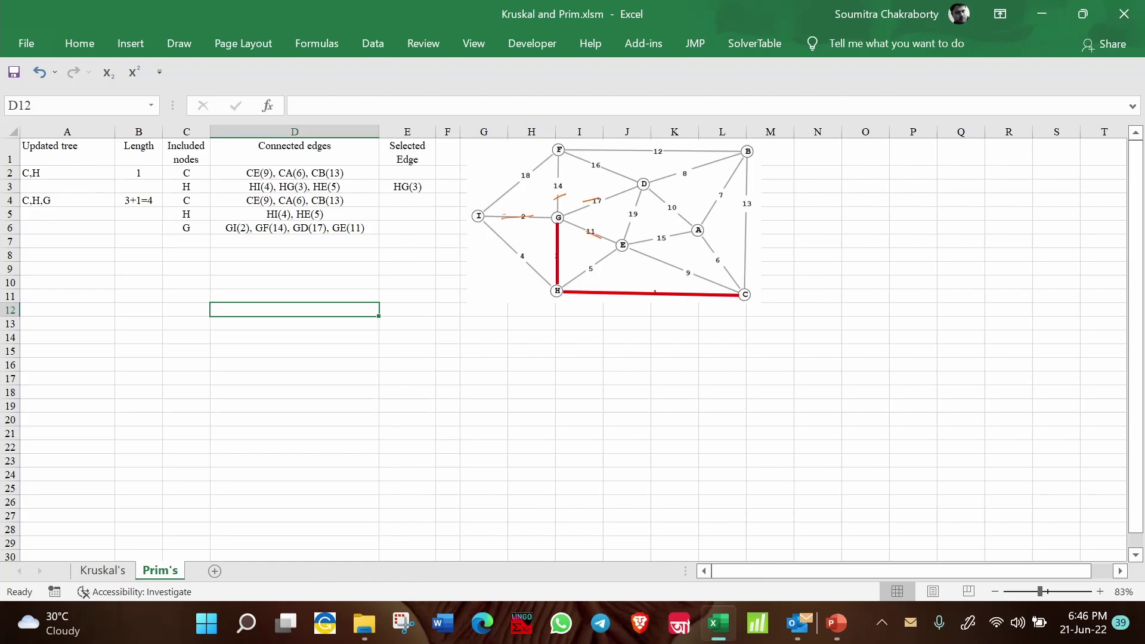
Step: Review the connected edges in D4:D6 and enter GI(2) in E6 as the selected edge
left_click(405, 225)
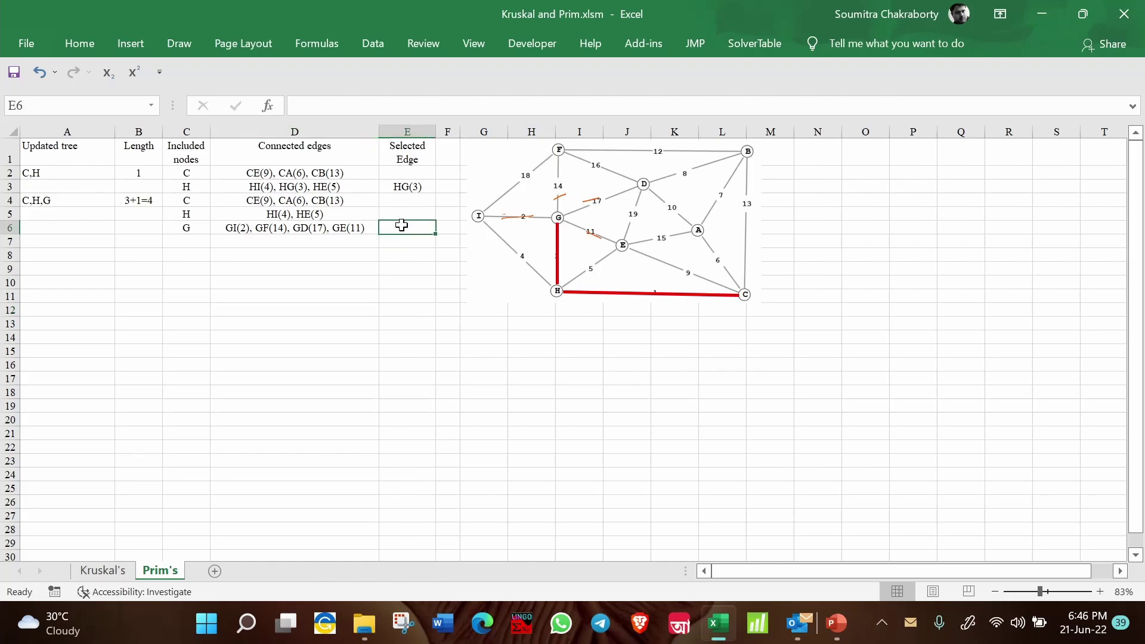
left_click_drag(318, 200, 319, 224)
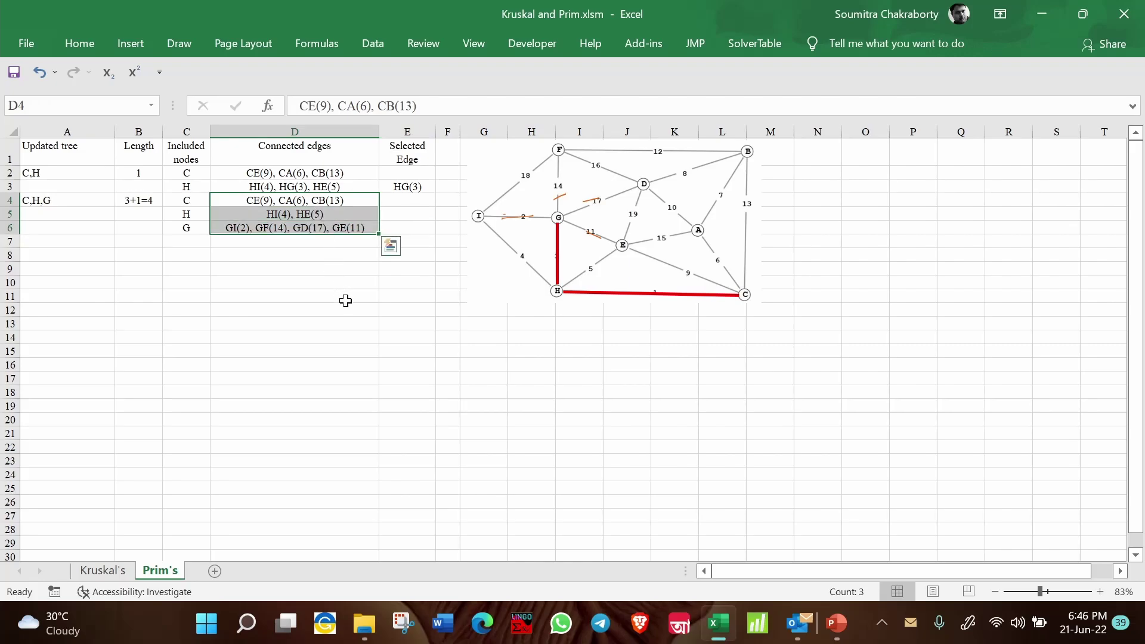
left_click(406, 227)
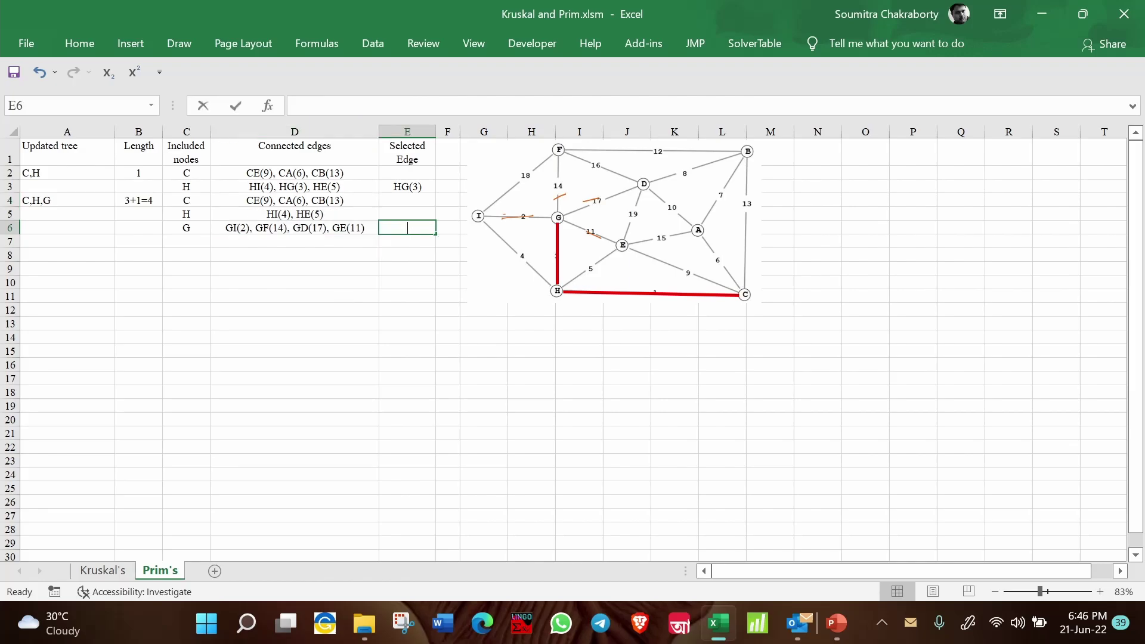
type("GI(2)")
key("Return")
Step: Mark edge G–I of the network diagram with a third red line, fitting its ends to nodes I and G
left_click(474, 236)
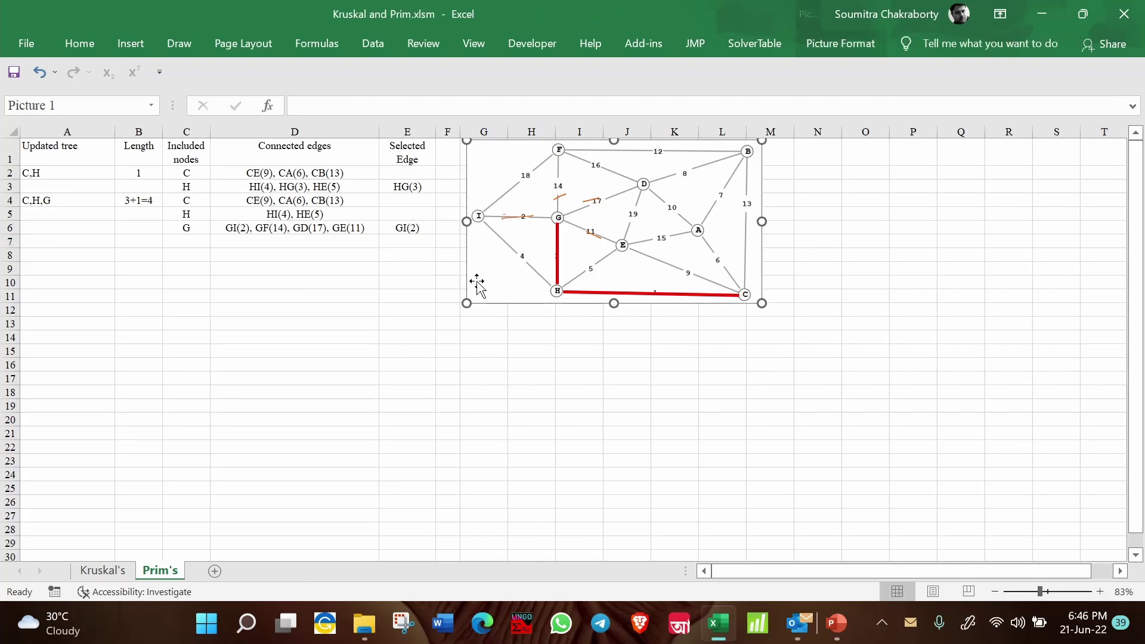
left_click_drag(601, 296, 483, 215)
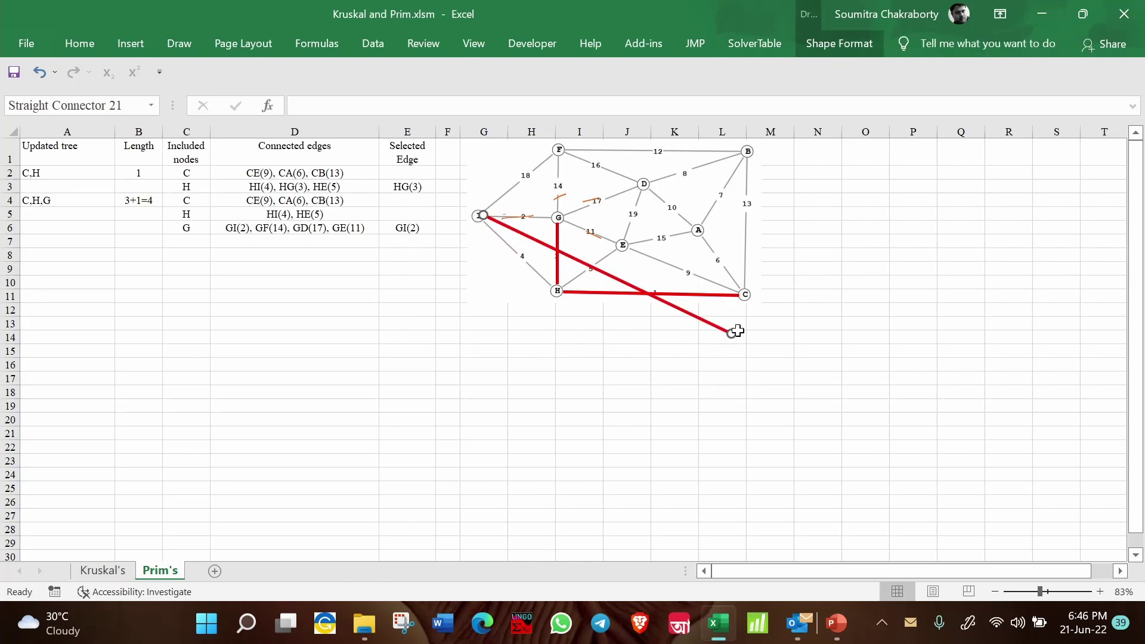
left_click_drag(732, 333, 548, 216)
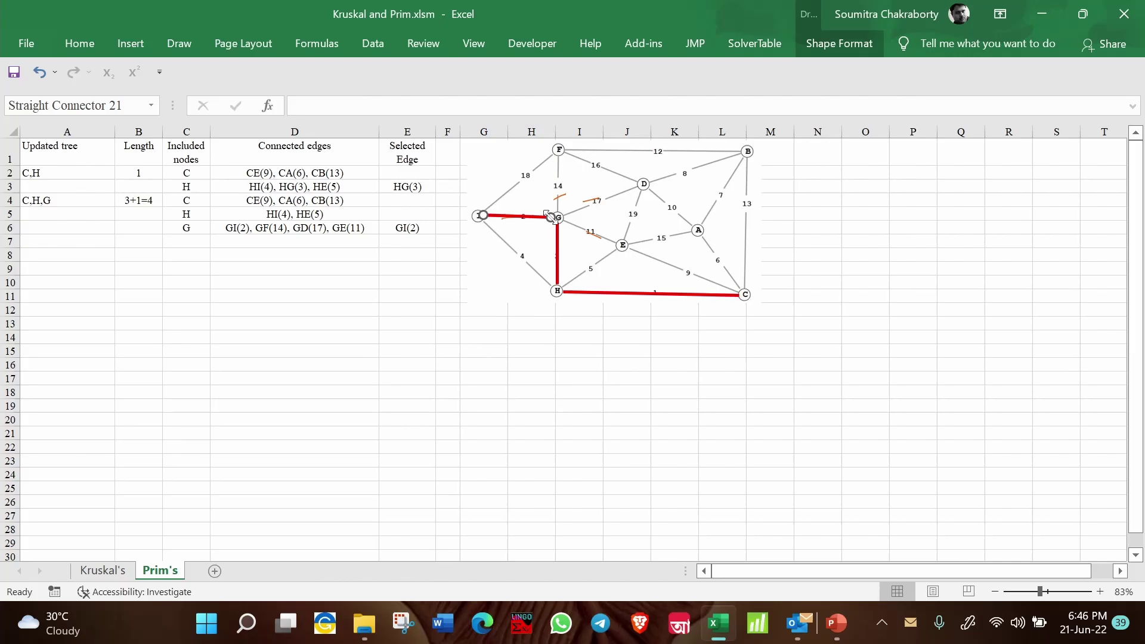
left_click(497, 365)
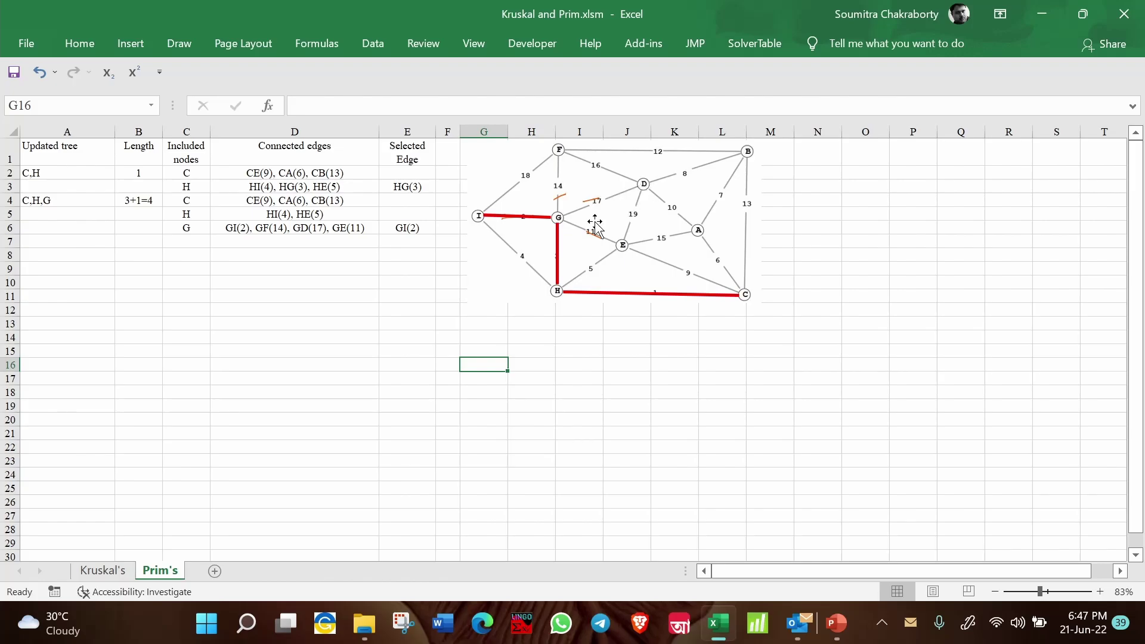
left_click(493, 217)
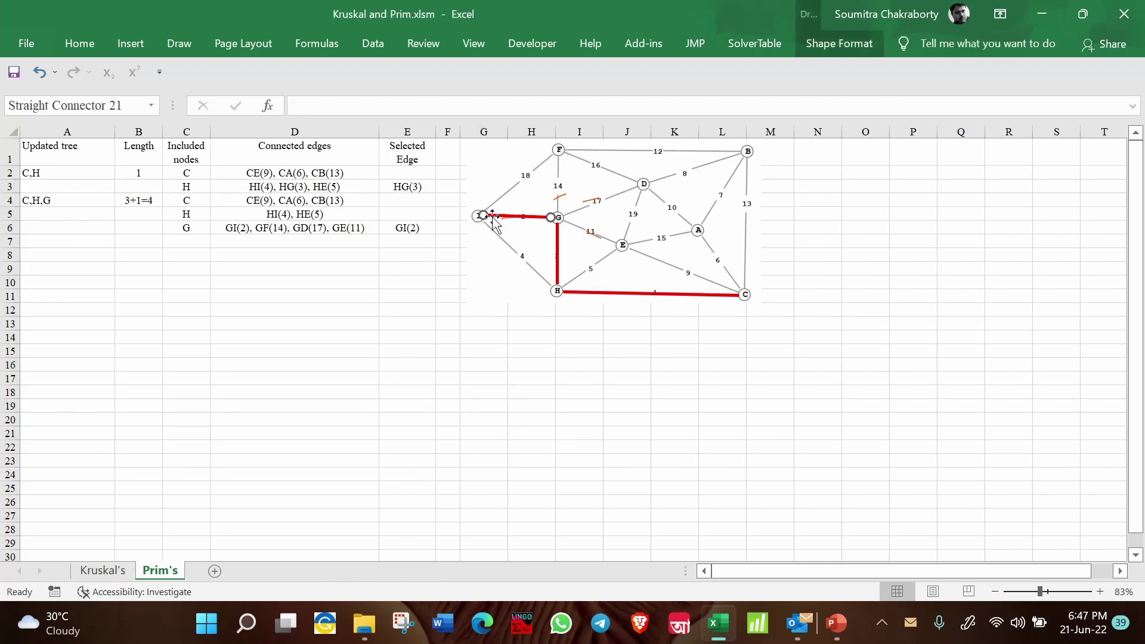
left_click(409, 363)
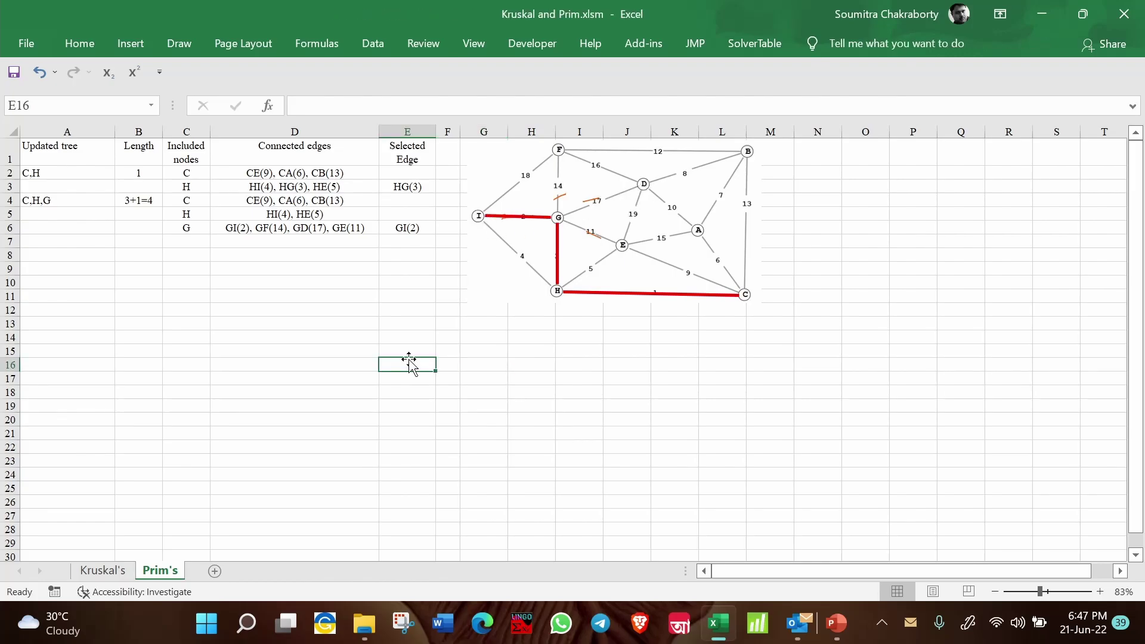
Step: Enter C,H,G,I in A7 as the updated tree and 4+2=6 in B7 as its length
left_click(238, 241)
left_click(92, 242)
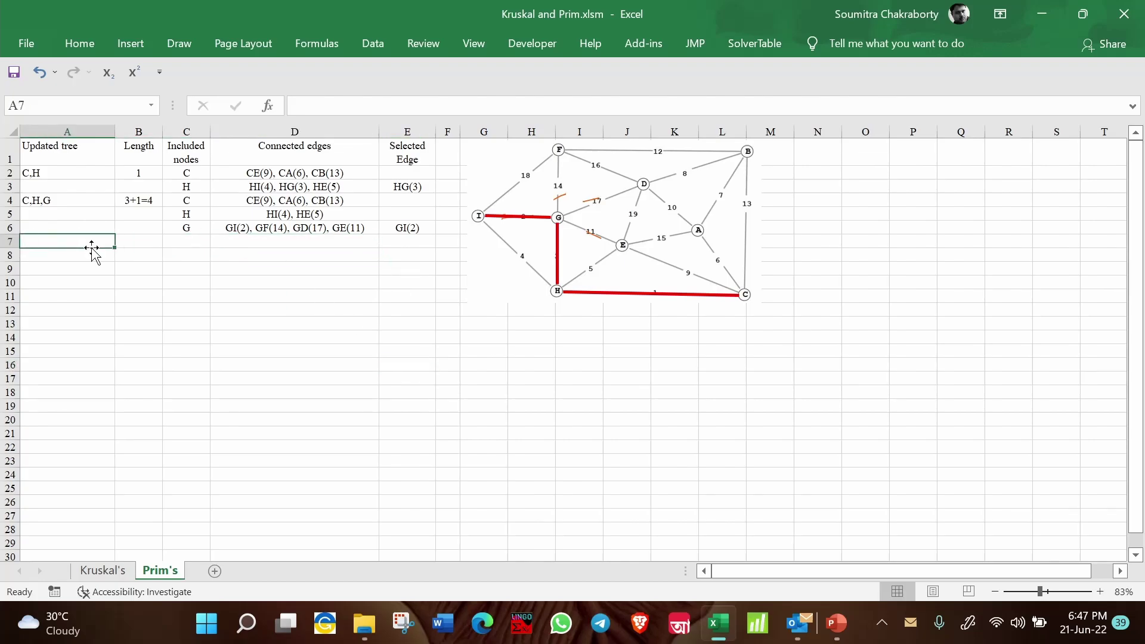
type("C,")
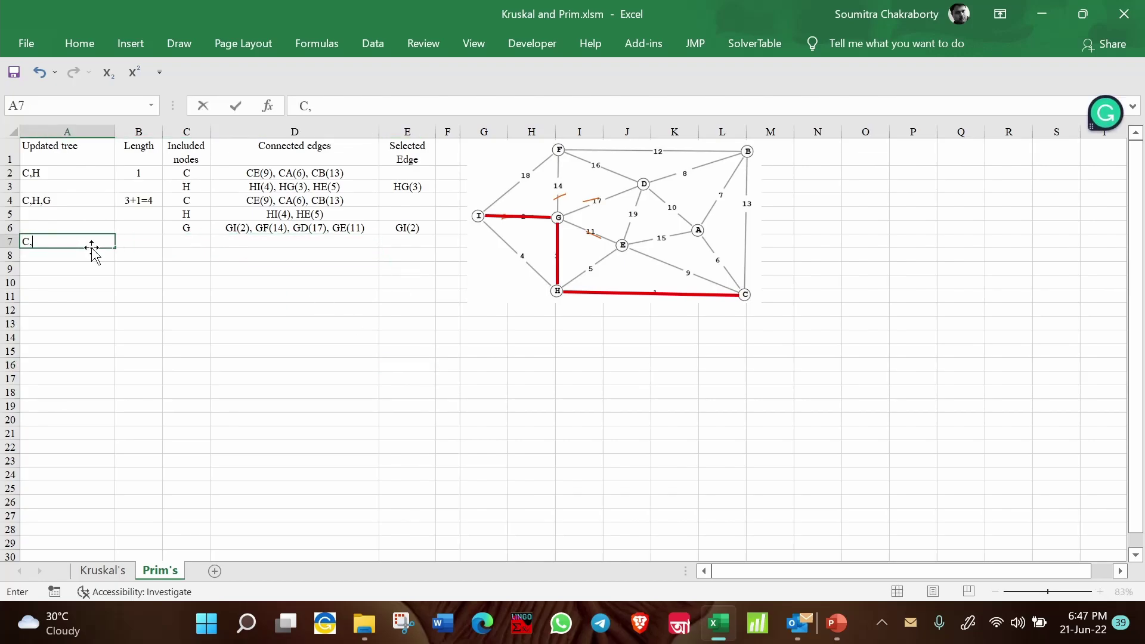
type("H,G,I")
left_click(230, 250)
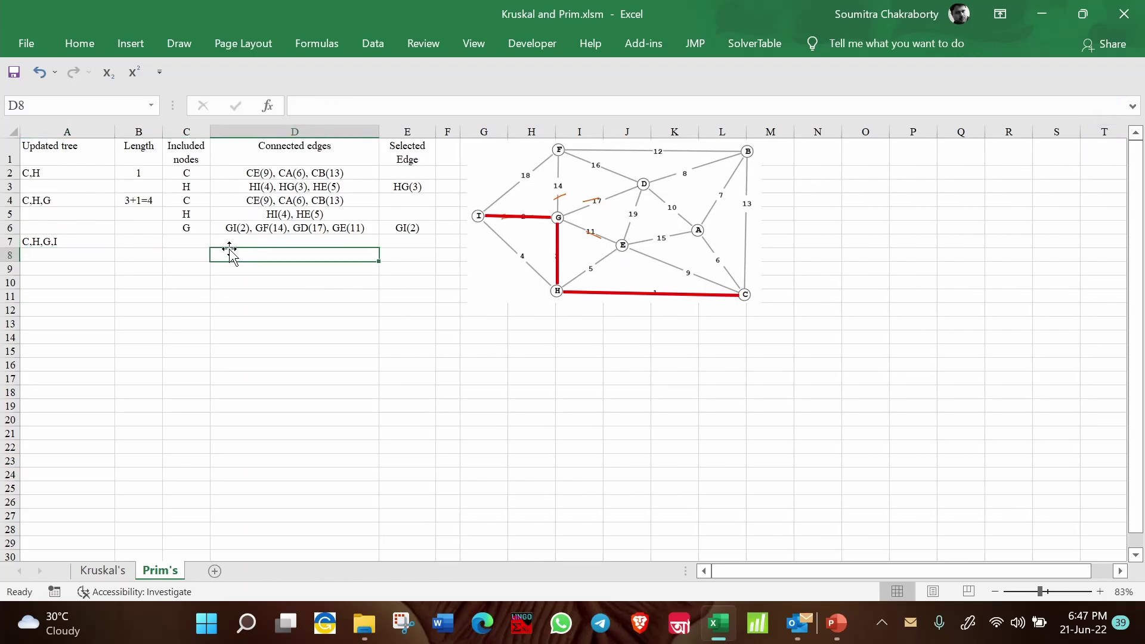
left_click(156, 244)
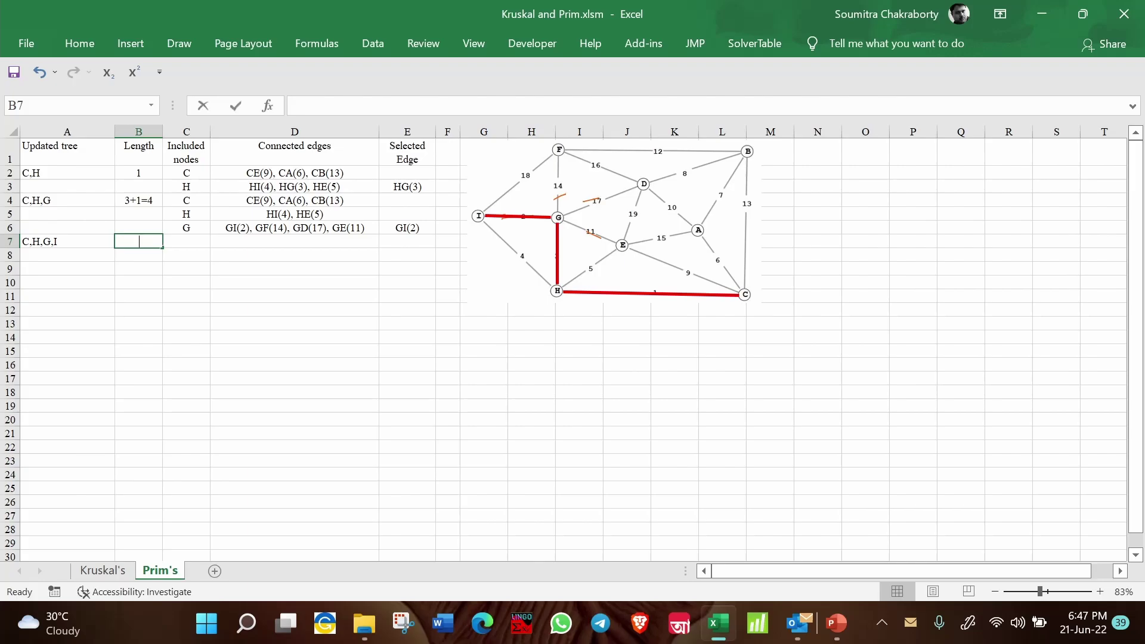
type("4+")
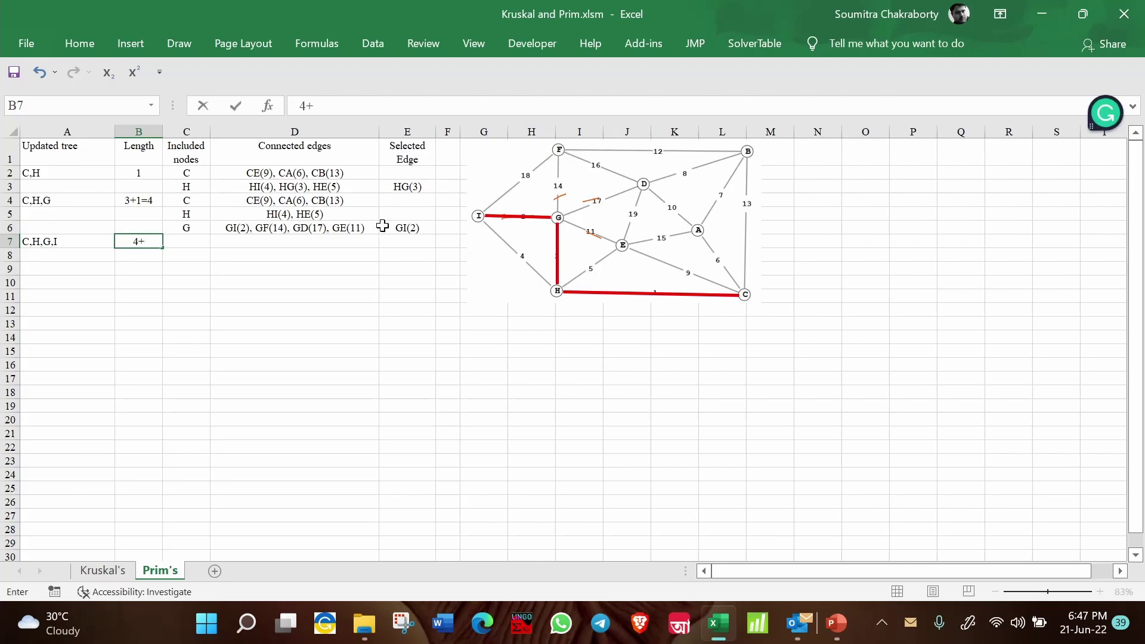
type("2=6")
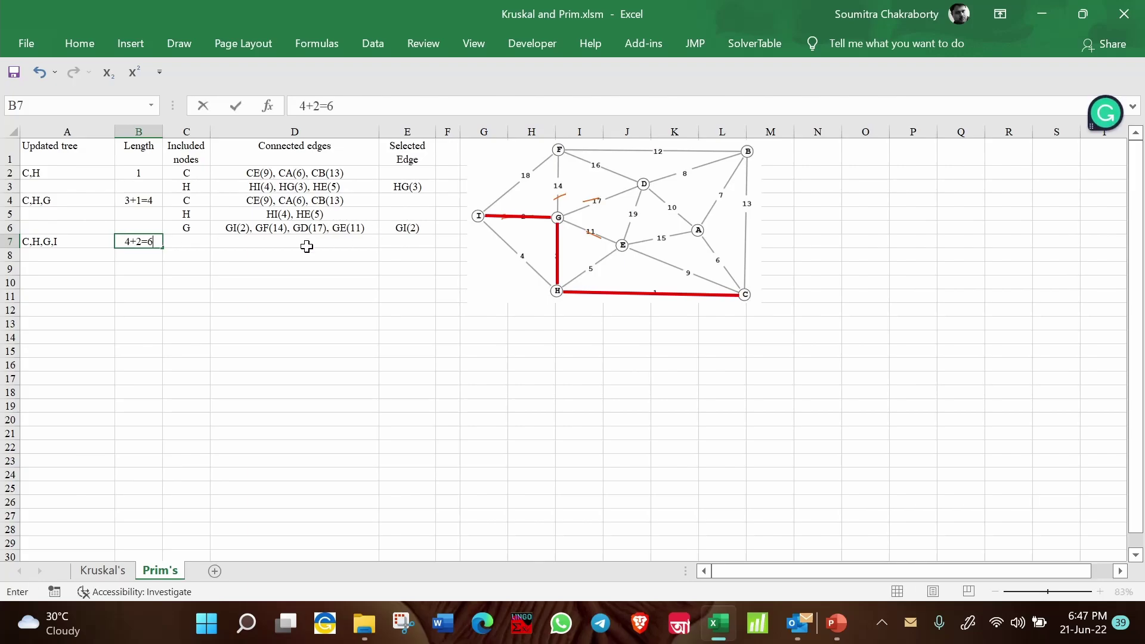
key("Return")
Step: Copy the included nodes C, H, G from C4:C6 for the C,H,G,I iteration
left_click(185, 246)
left_click_drag(192, 187, 197, 222)
key("ctrl+c")
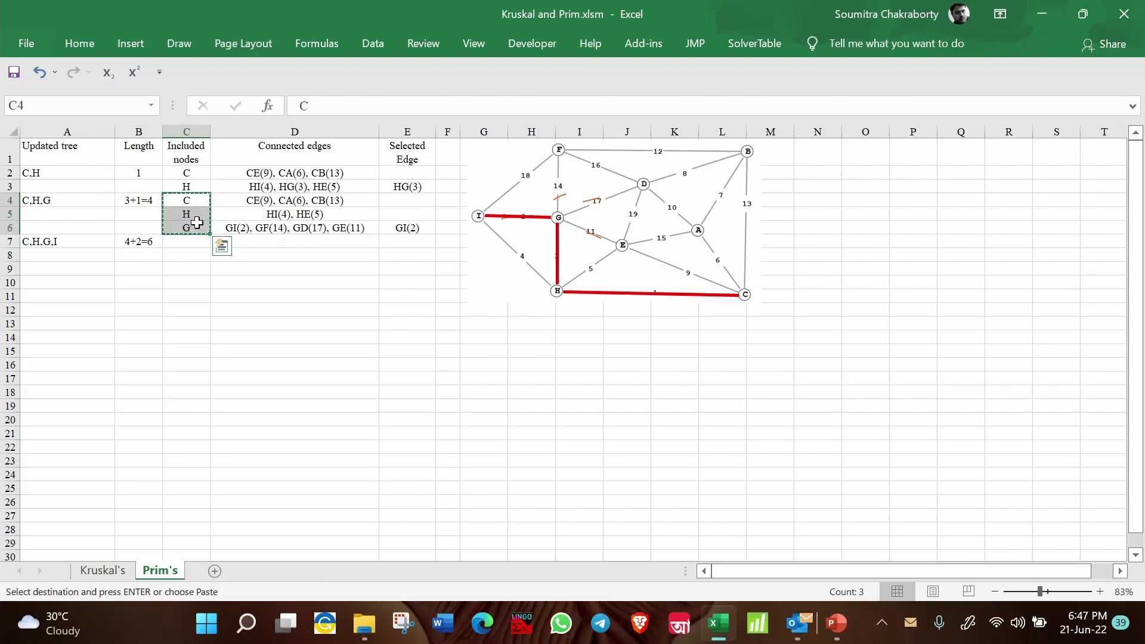
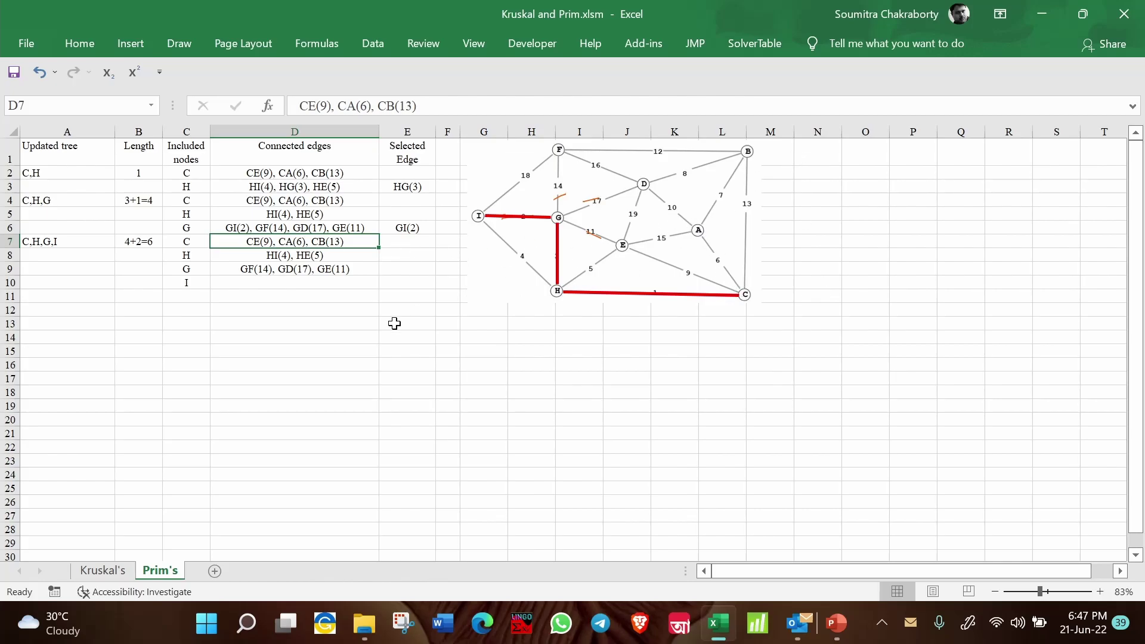
Step: Remove edge HI(4) from the connected edges of node H in D8, leaving only HE(5)
left_click(296, 256)
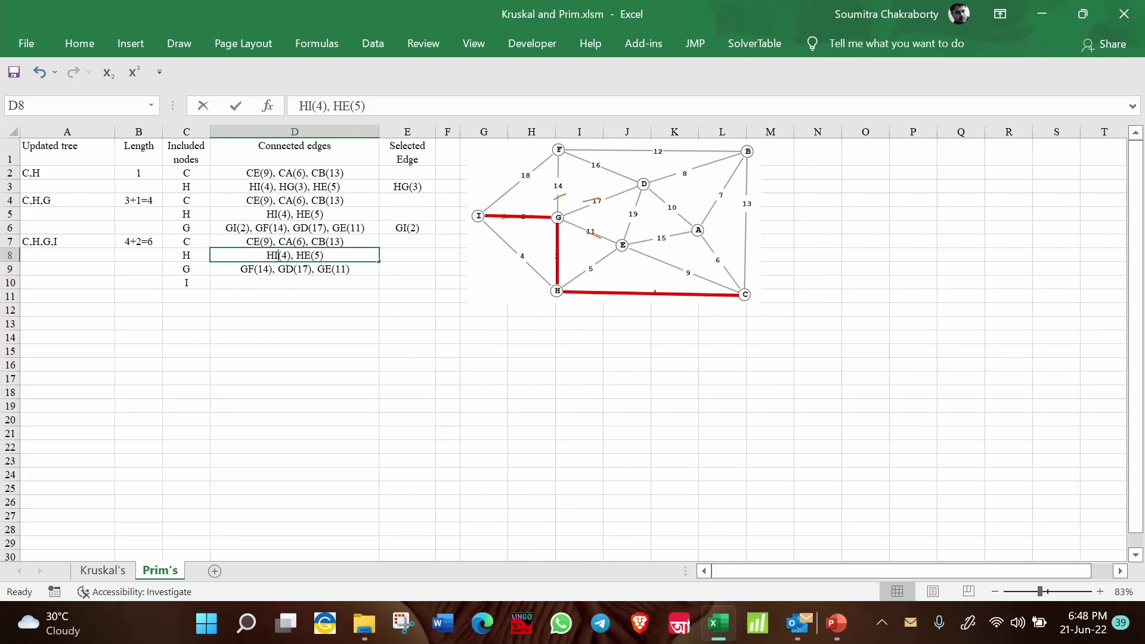
double_click(293, 250)
left_click_drag(267, 255, 297, 255)
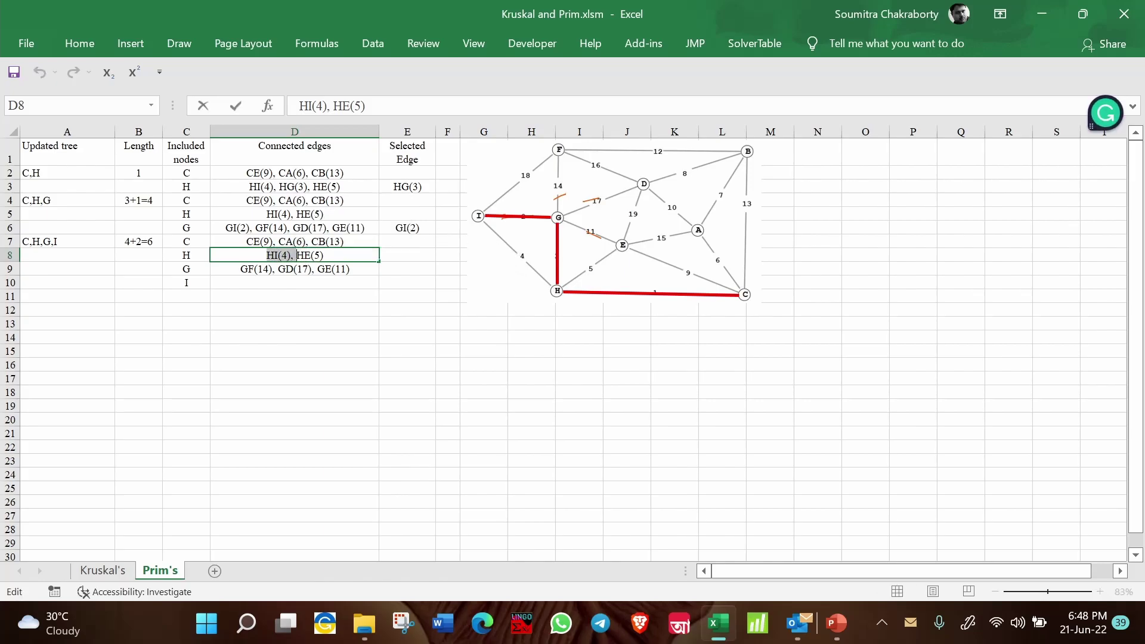
key("BackSpace")
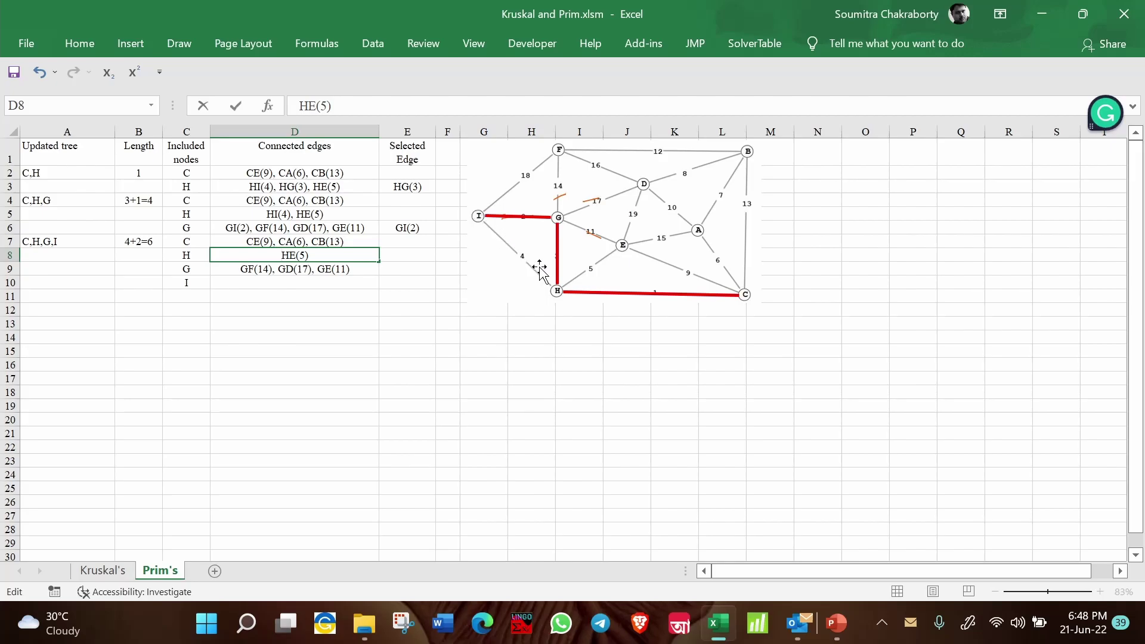
left_click(397, 254)
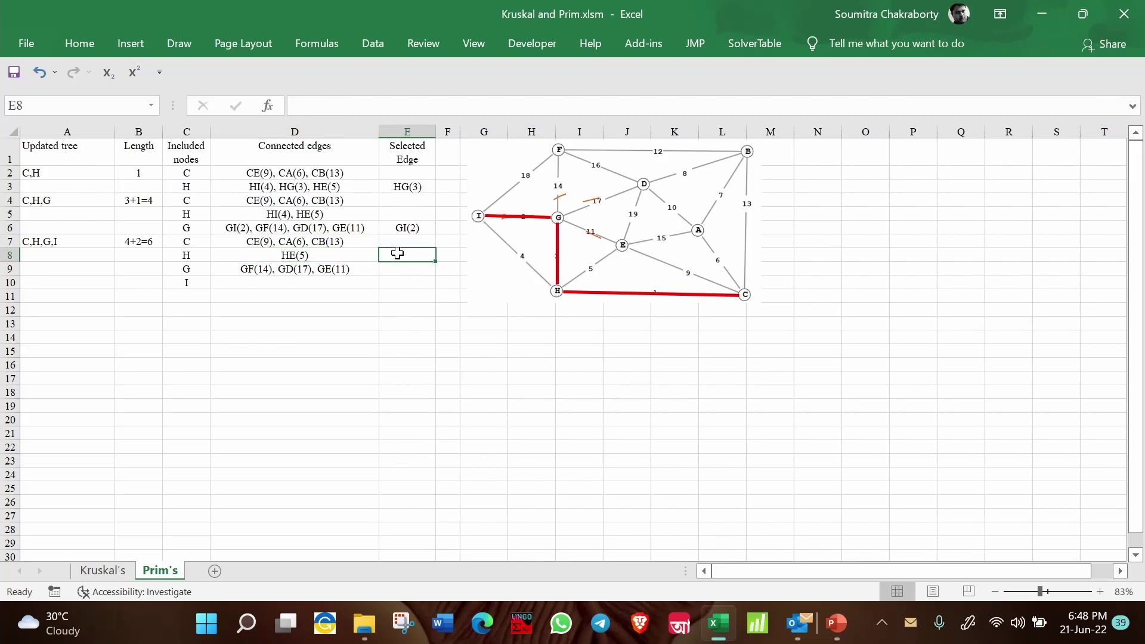
left_click(301, 253)
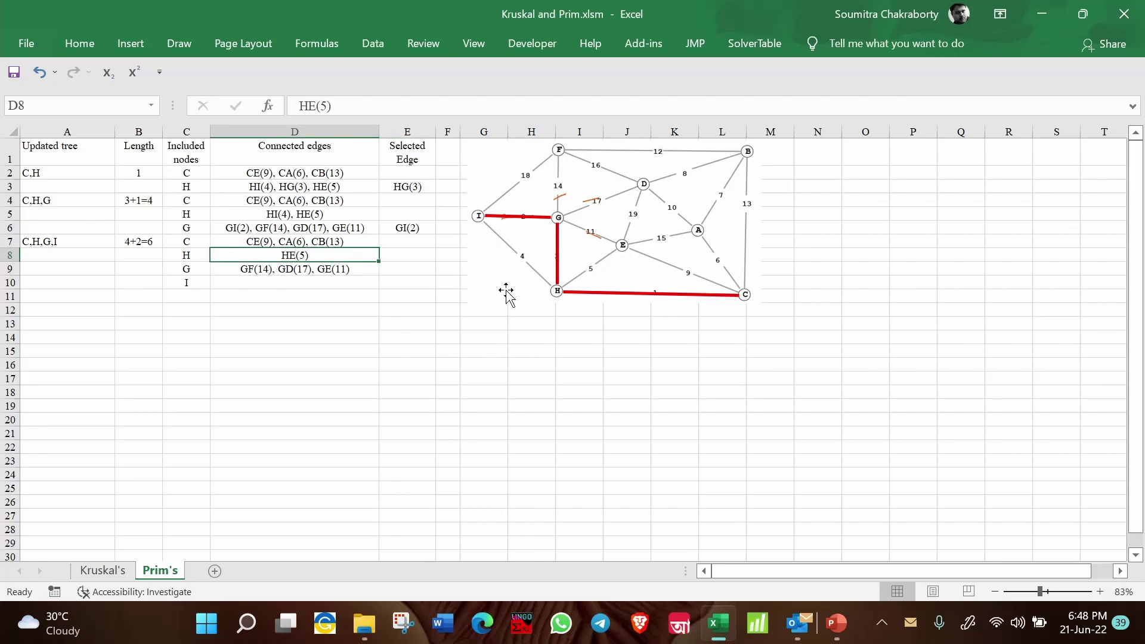
Step: Check the connected edges of node G in D9 and enter IF(18) in D10 as the connected edge of node I
left_click(266, 271)
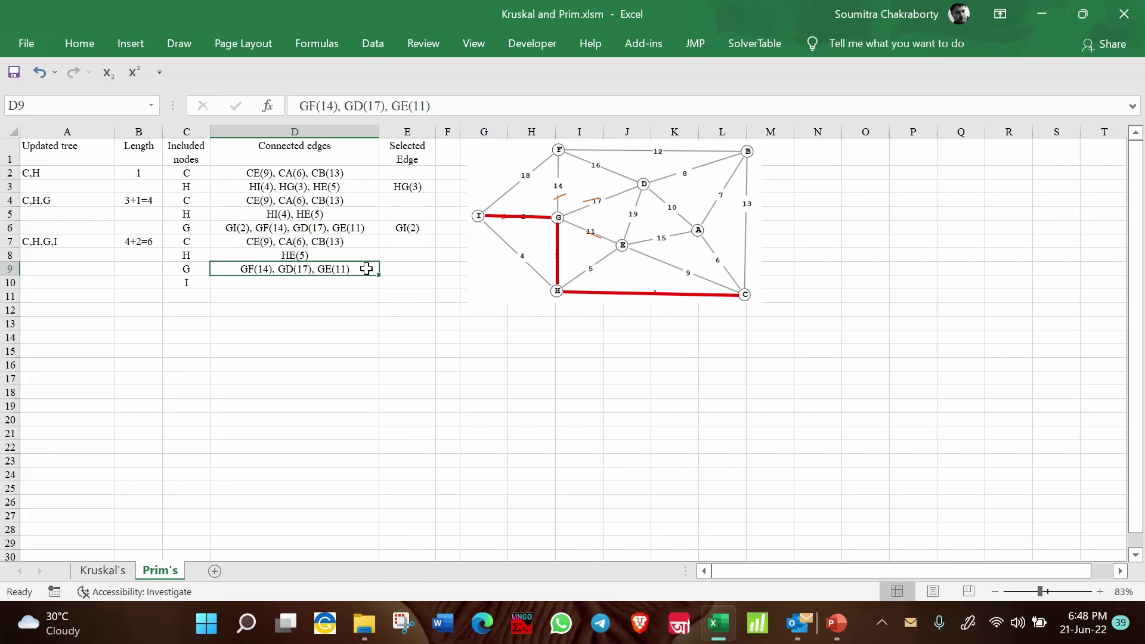
left_click(304, 283)
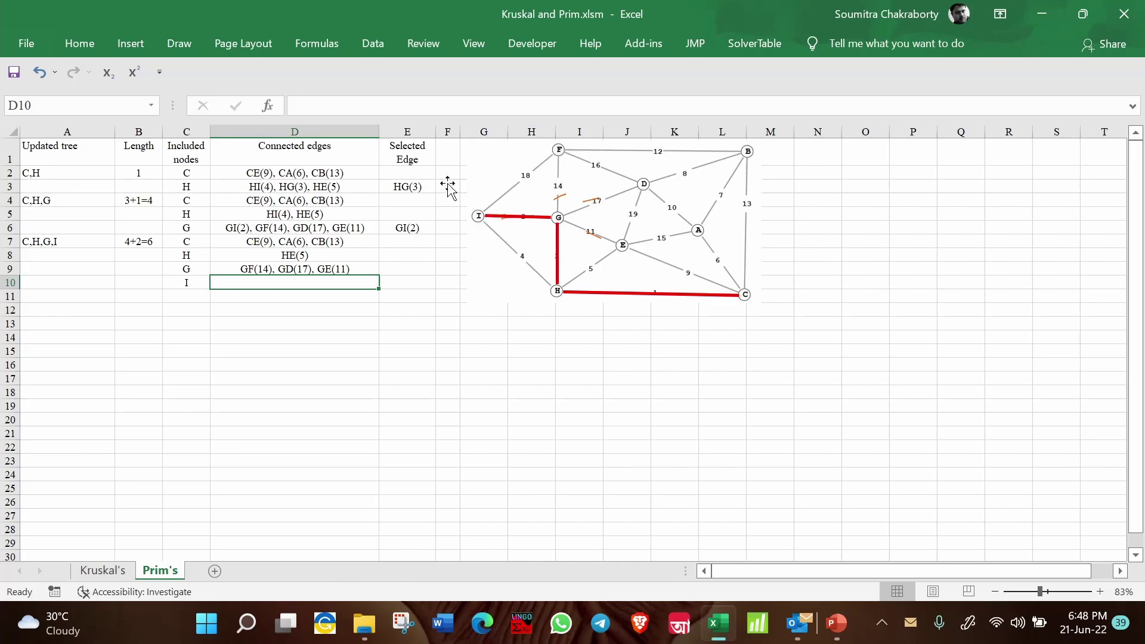
type("IF(")
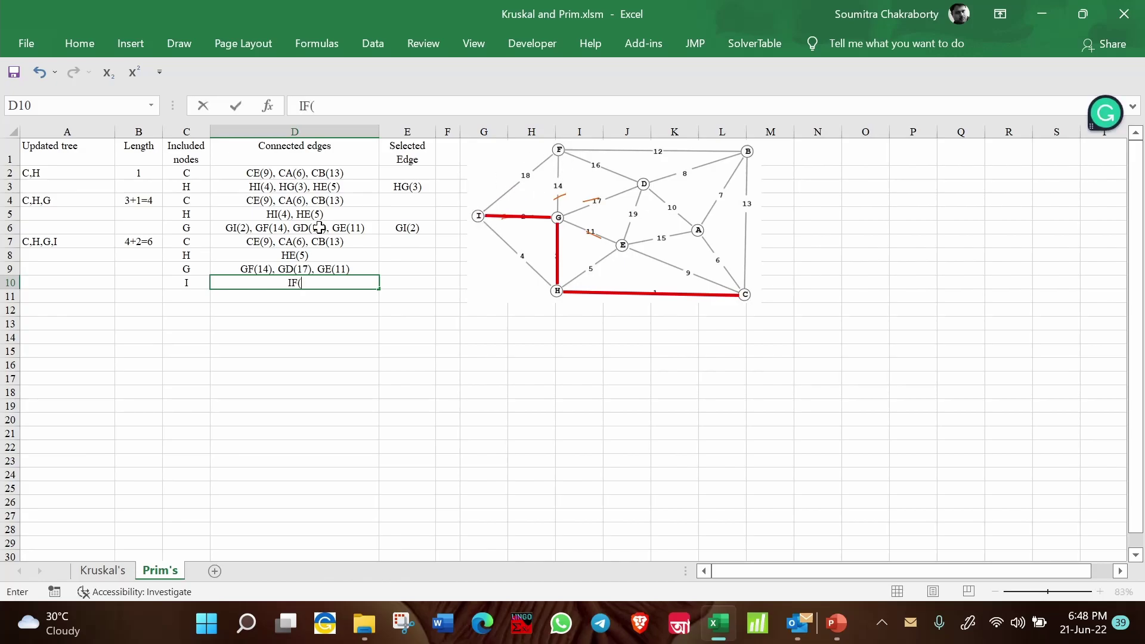
type("18)")
key("Tab")
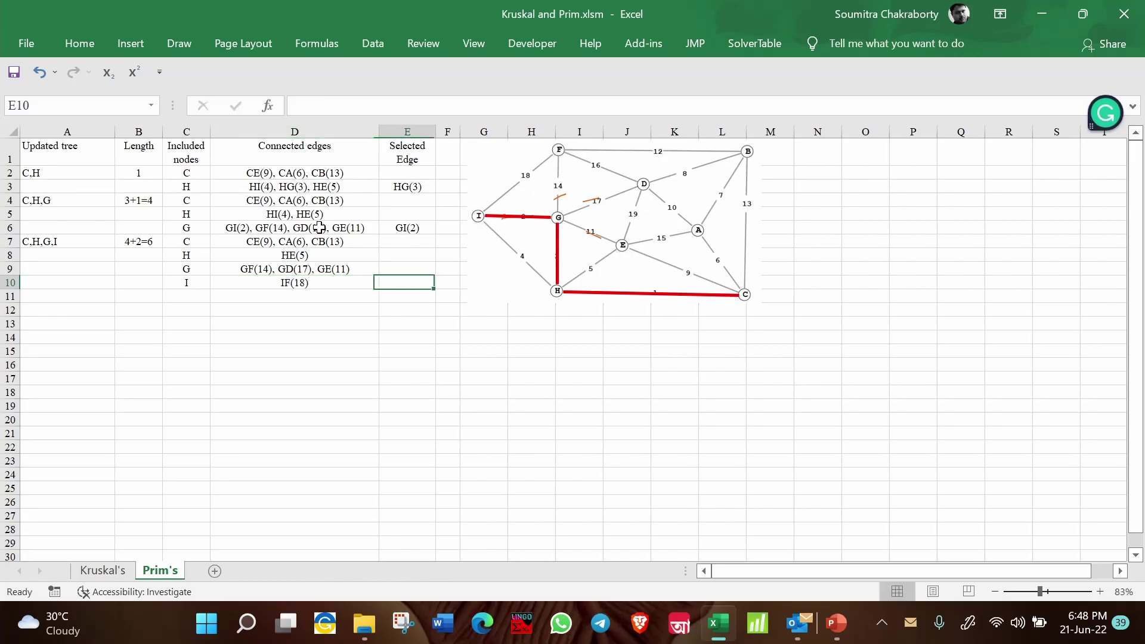
Step: Review the connected edges in D7:D10 and enter HE(5) in E8 as the selected edge
left_click_drag(337, 233, 338, 276)
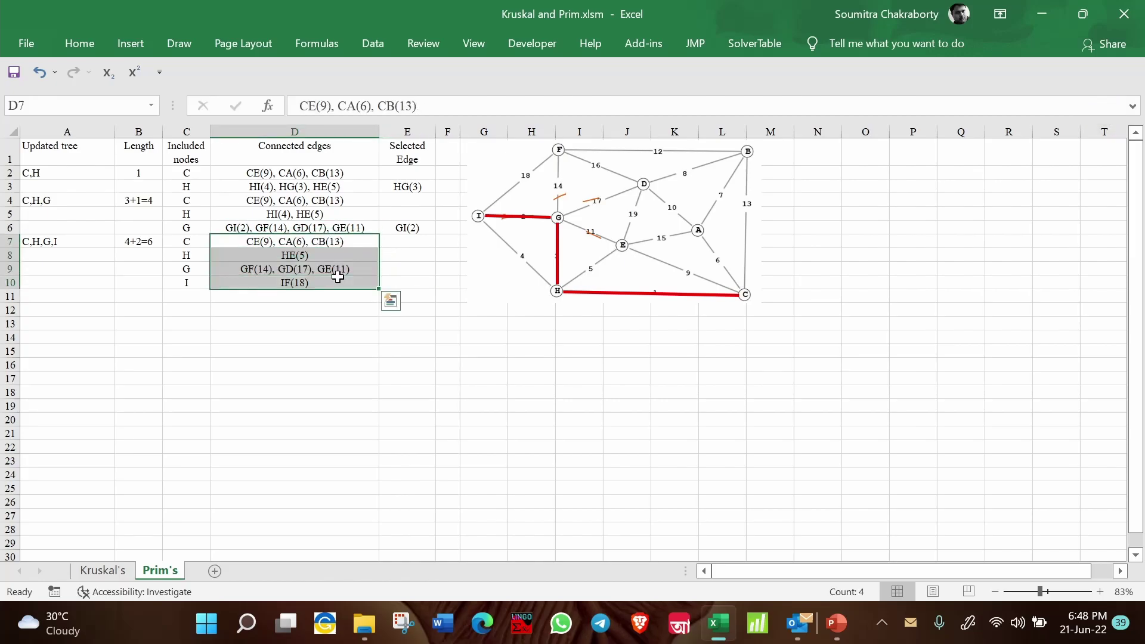
left_click(406, 252)
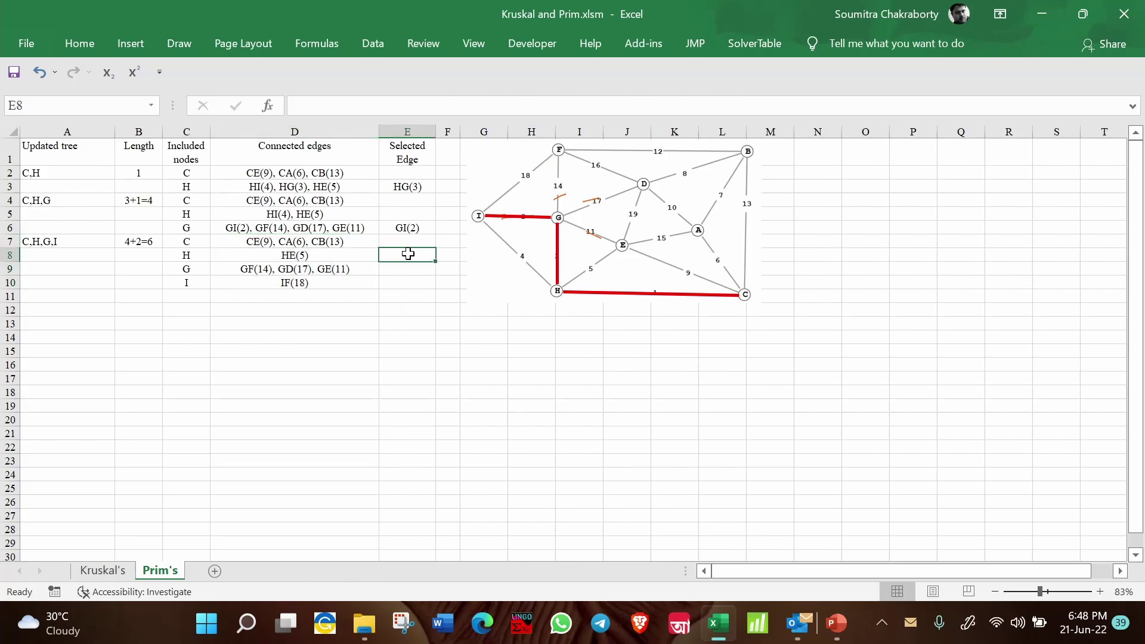
type("HE95")
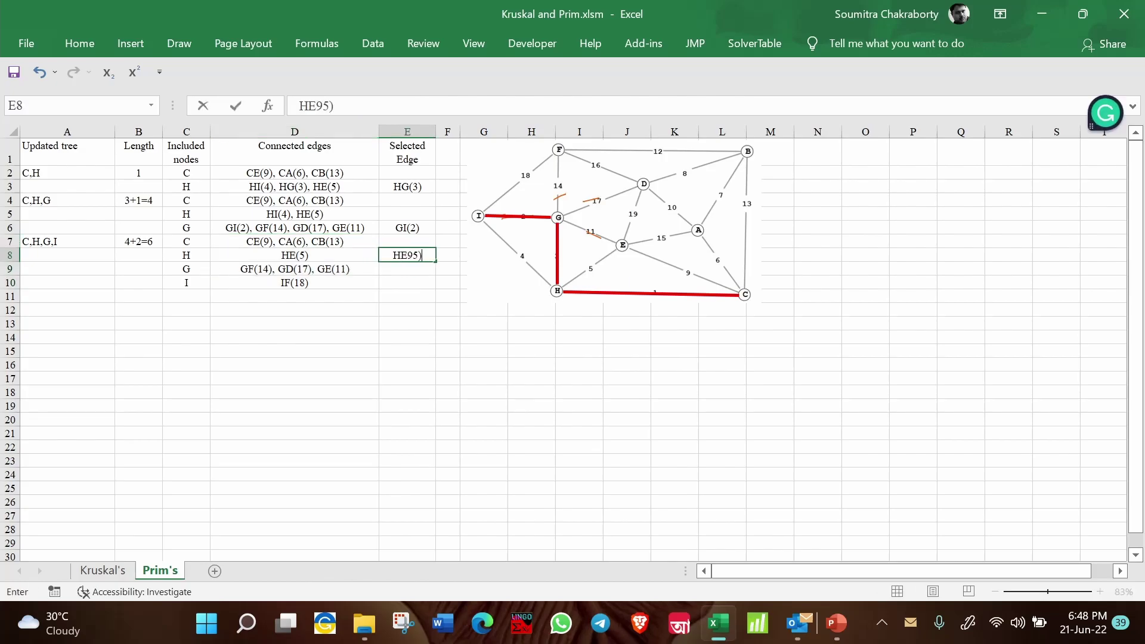
key("BackSpace")
key("BackSpace")
type("(5)")
key("Return")
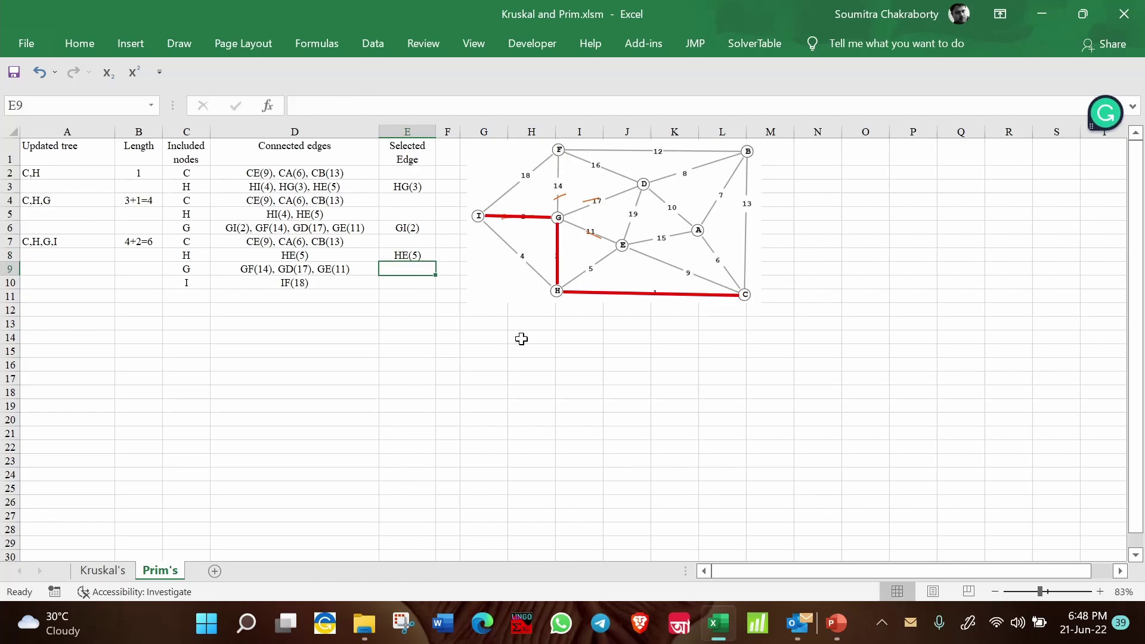
Step: Mark edge H–E of the network diagram with a copy of the red I–G line, fitting its ends to nodes H and E
left_click(563, 350)
left_click(530, 217)
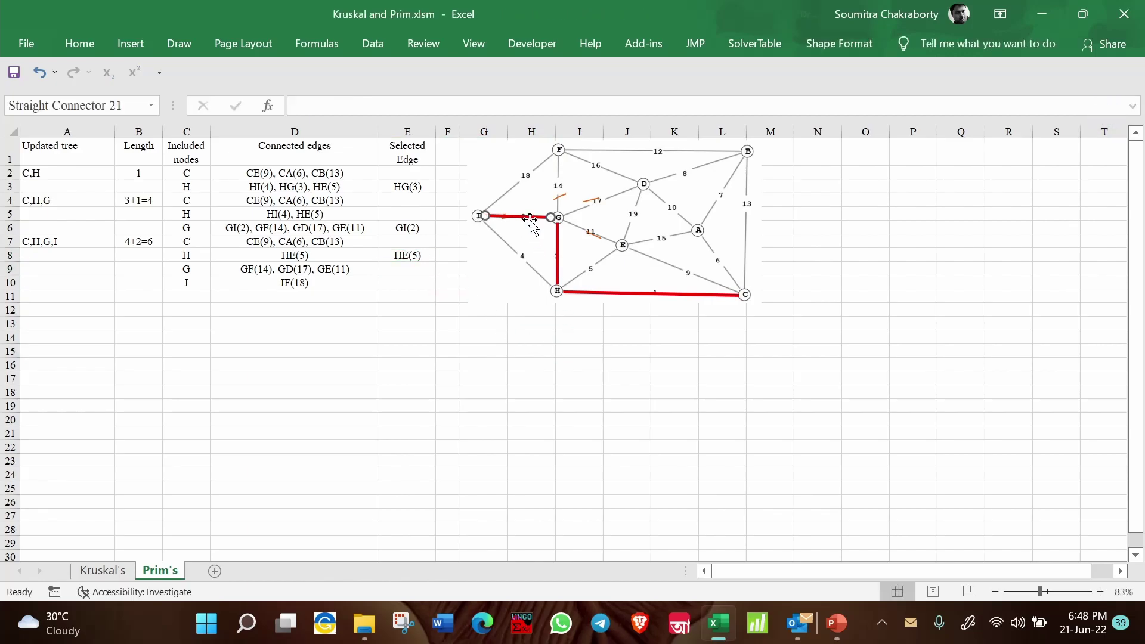
key("ctrl+c")
left_click(544, 338)
key("ctrl+v")
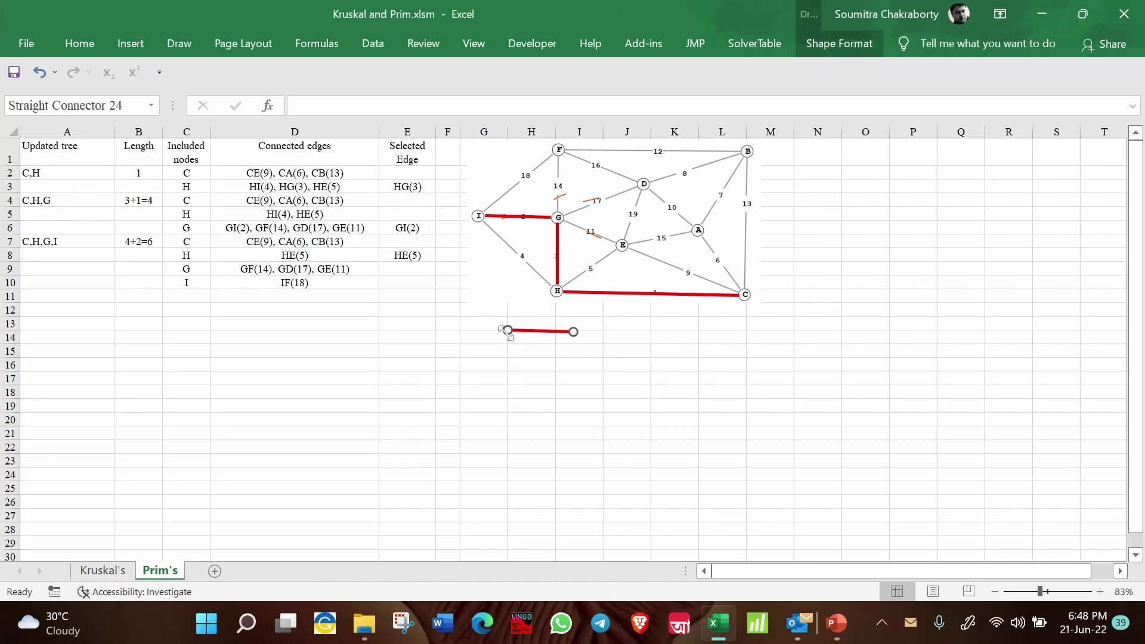
left_click_drag(506, 331, 560, 288)
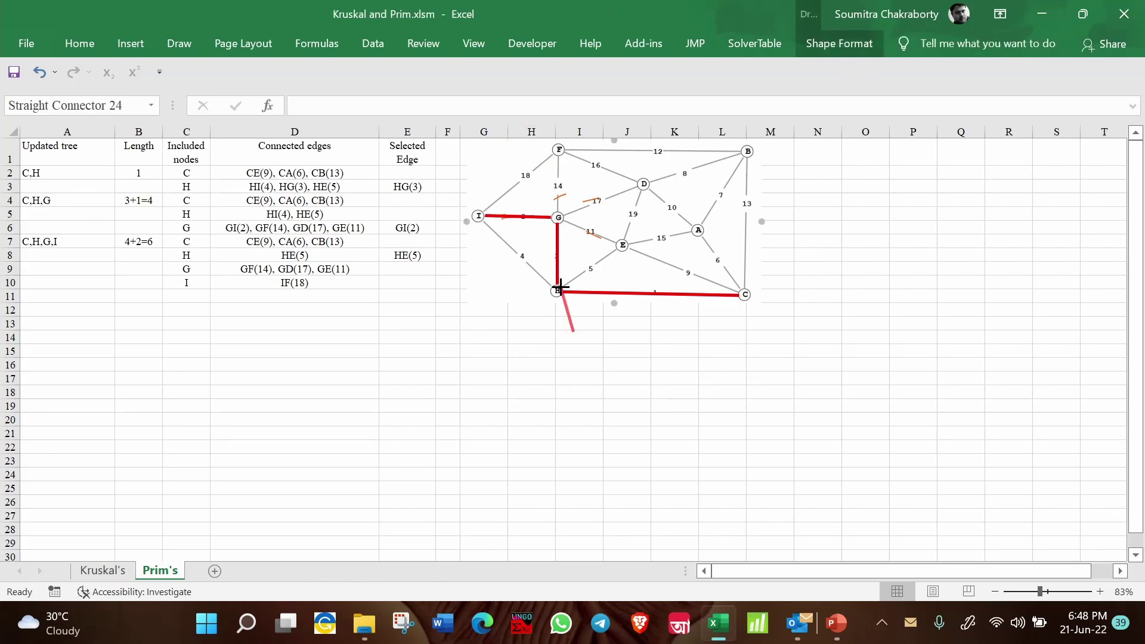
left_click_drag(572, 330, 618, 249)
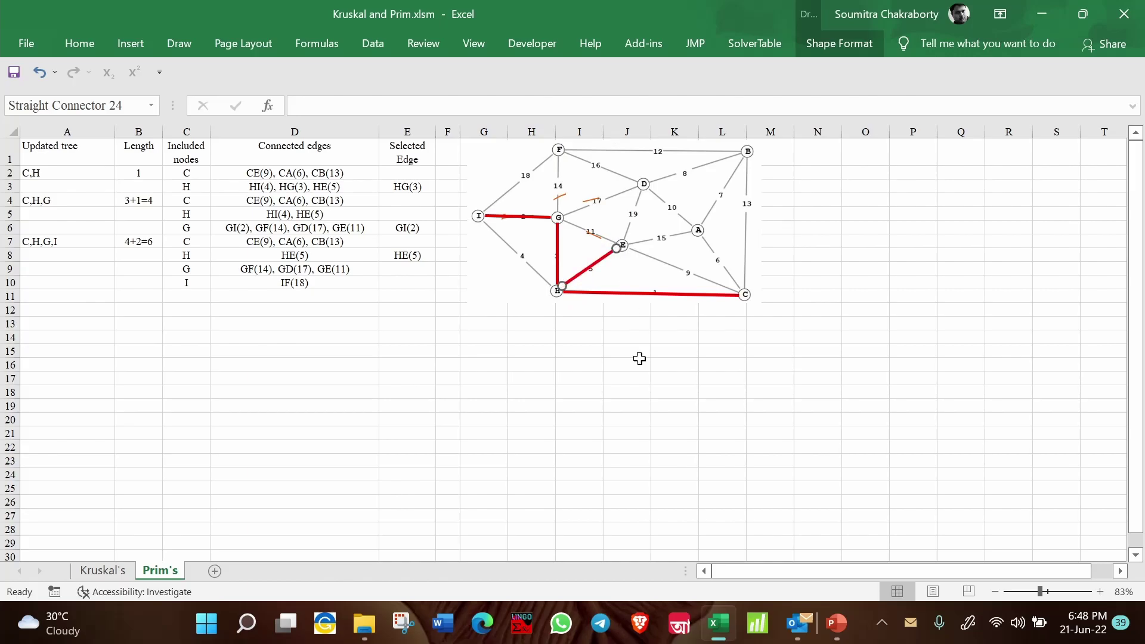
left_click(642, 382)
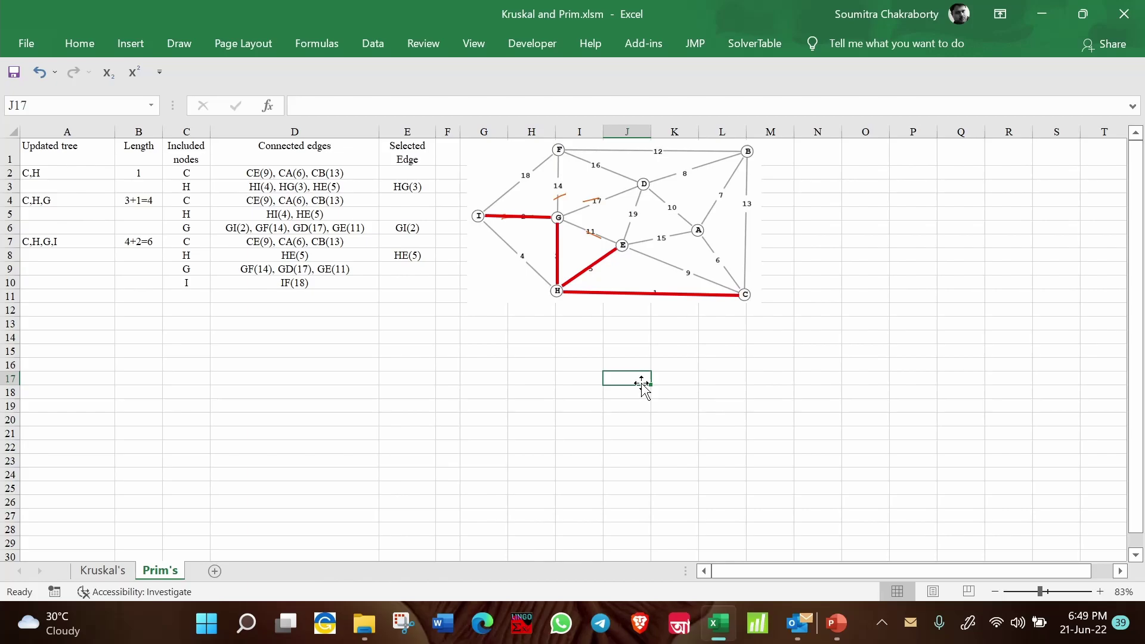
Step: Enter C,H,G,I,E in A11 as the updated tree and 6+5=11 in B11 as its length
left_click(58, 296)
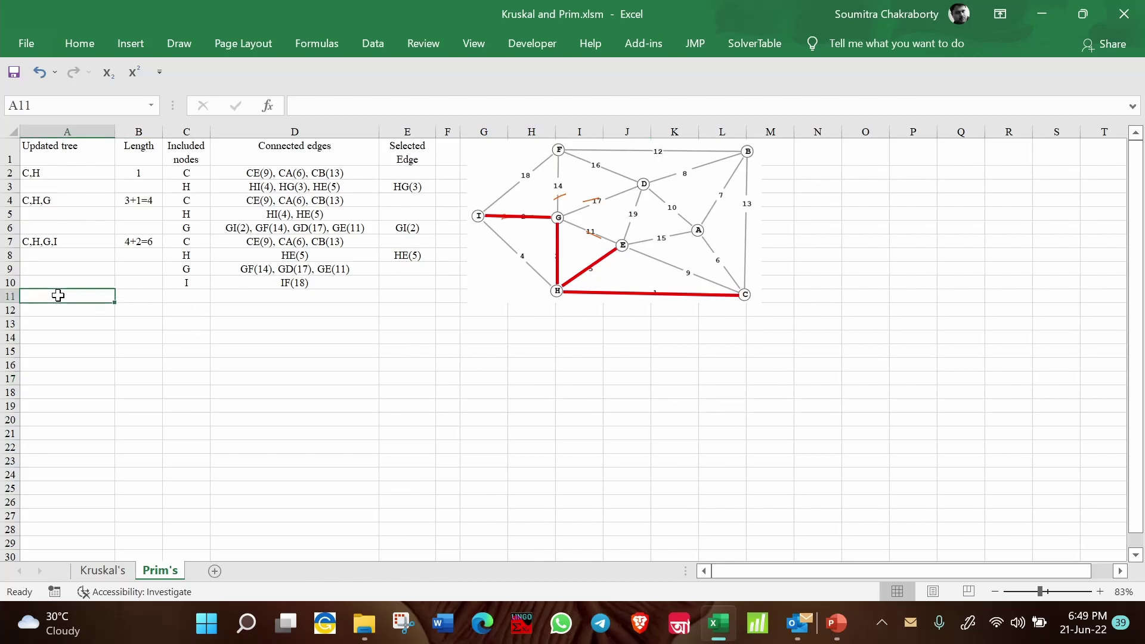
type("C,")
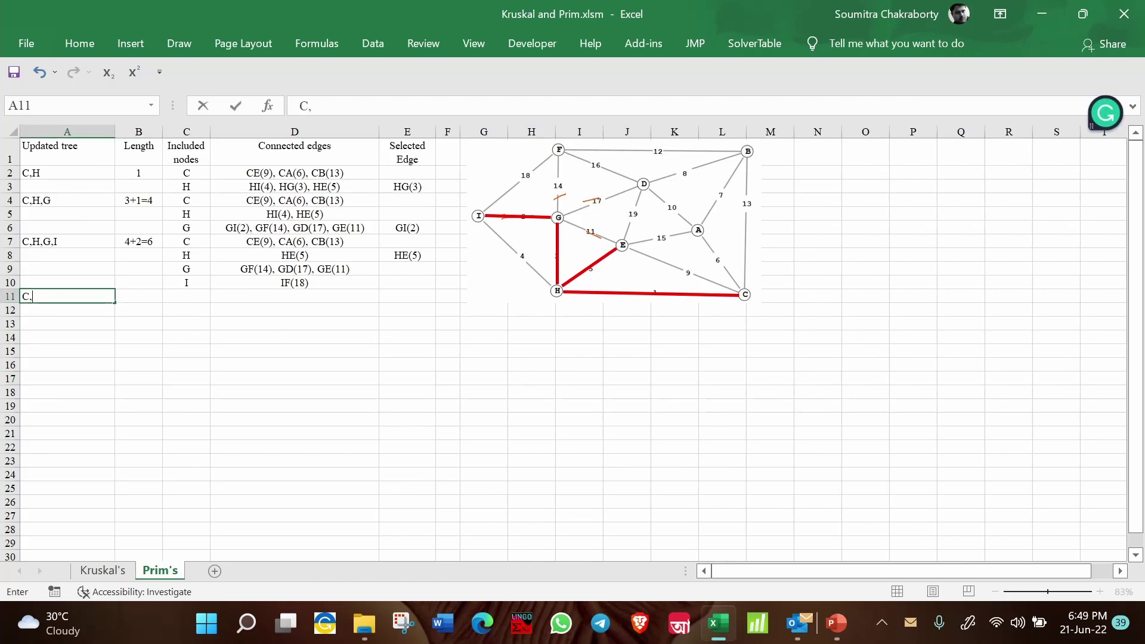
type("H,H,G,I,E")
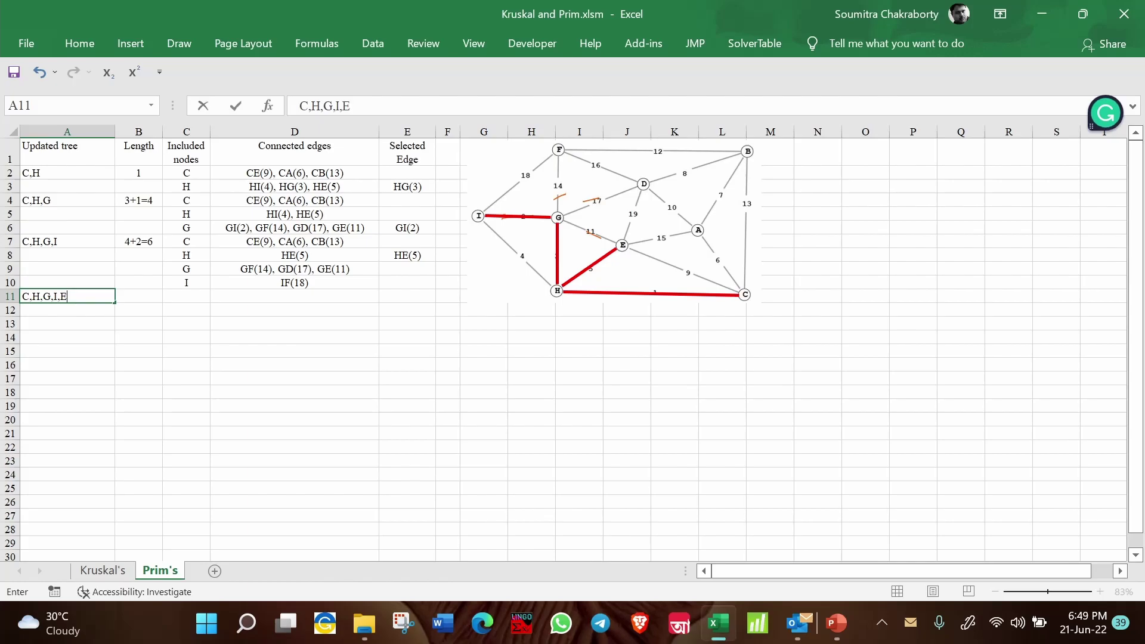
left_click(152, 298)
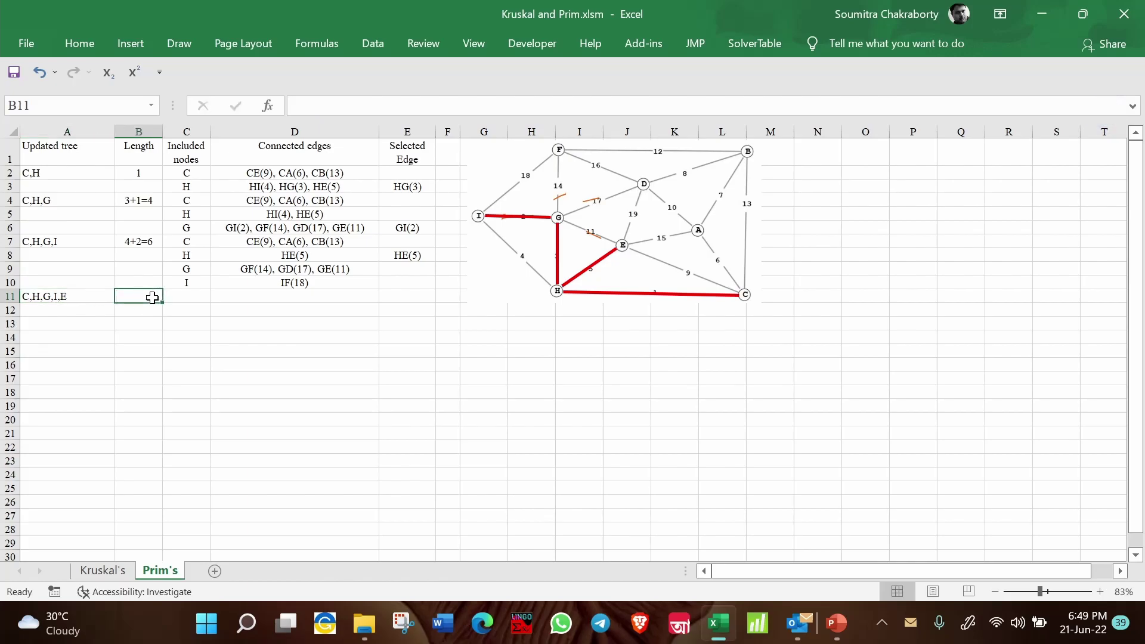
type("6+5")
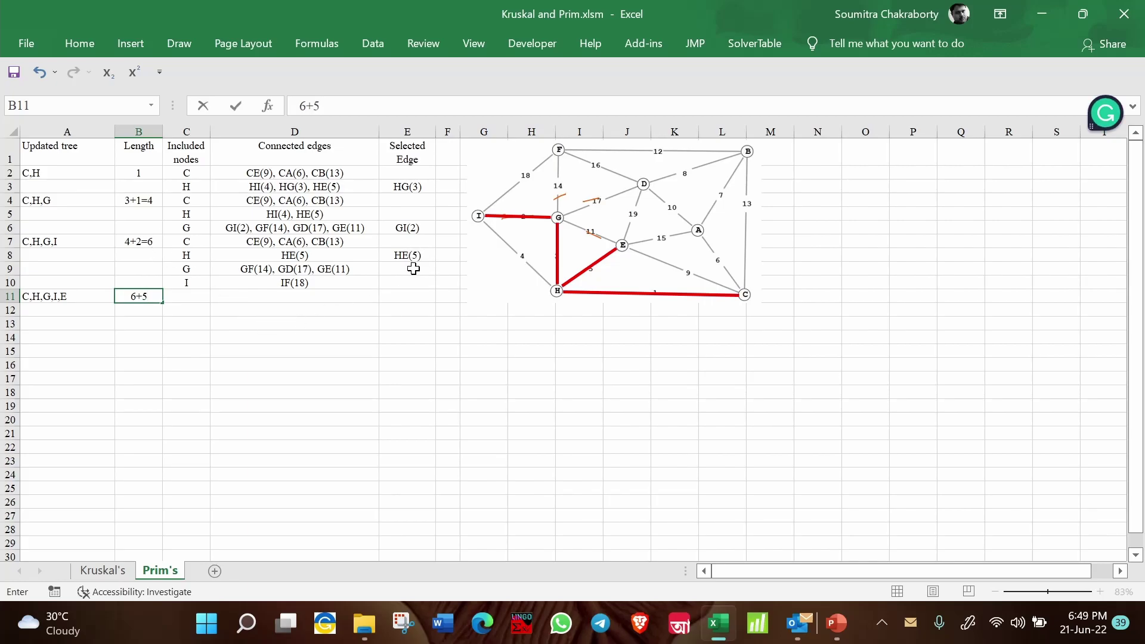
type("=11")
left_click(250, 314)
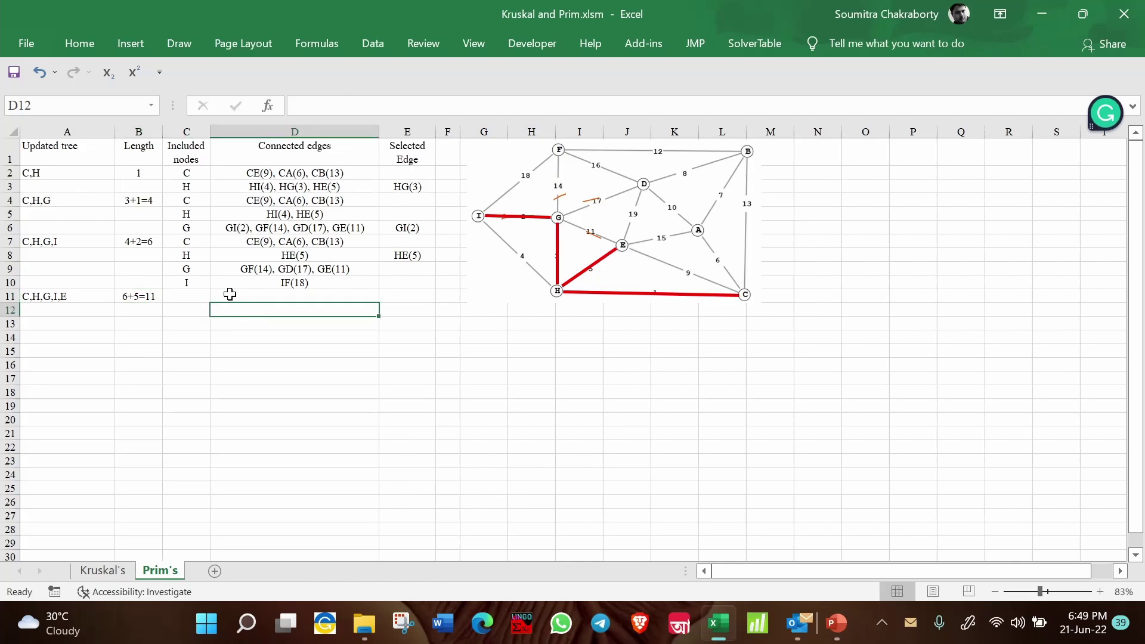
Step: Copy the included nodes from C7:C10 to C11:C14 and add node E in C15
left_click_drag(187, 242, 191, 277)
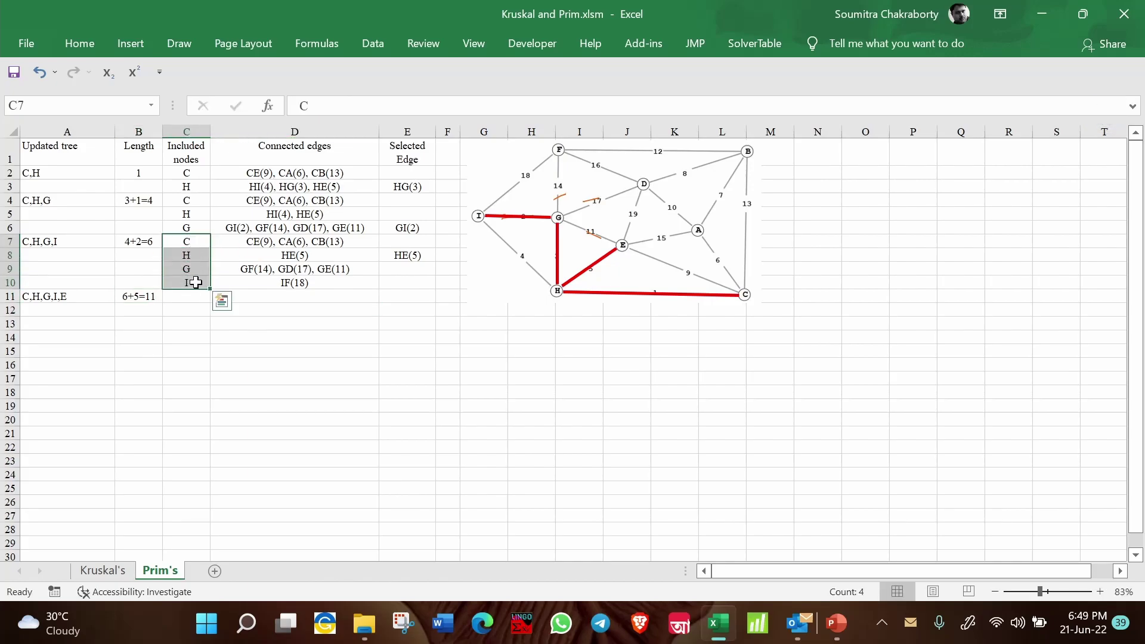
key("ctrl+c")
left_click(195, 297)
key("ctrl+v")
left_click(202, 350)
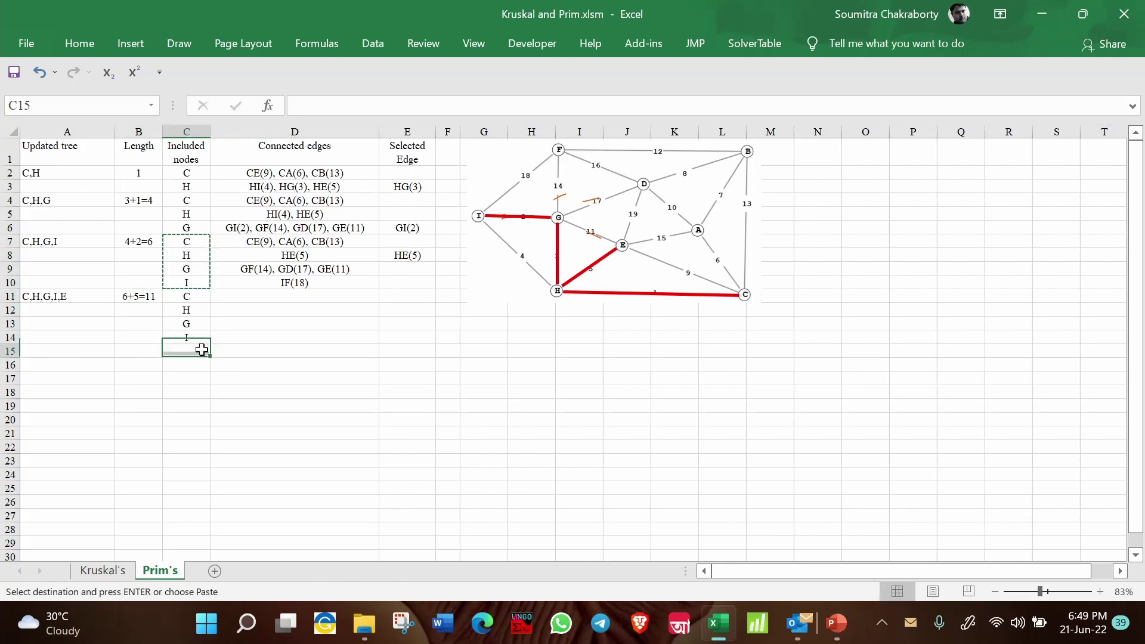
type("e")
key("BackSpace")
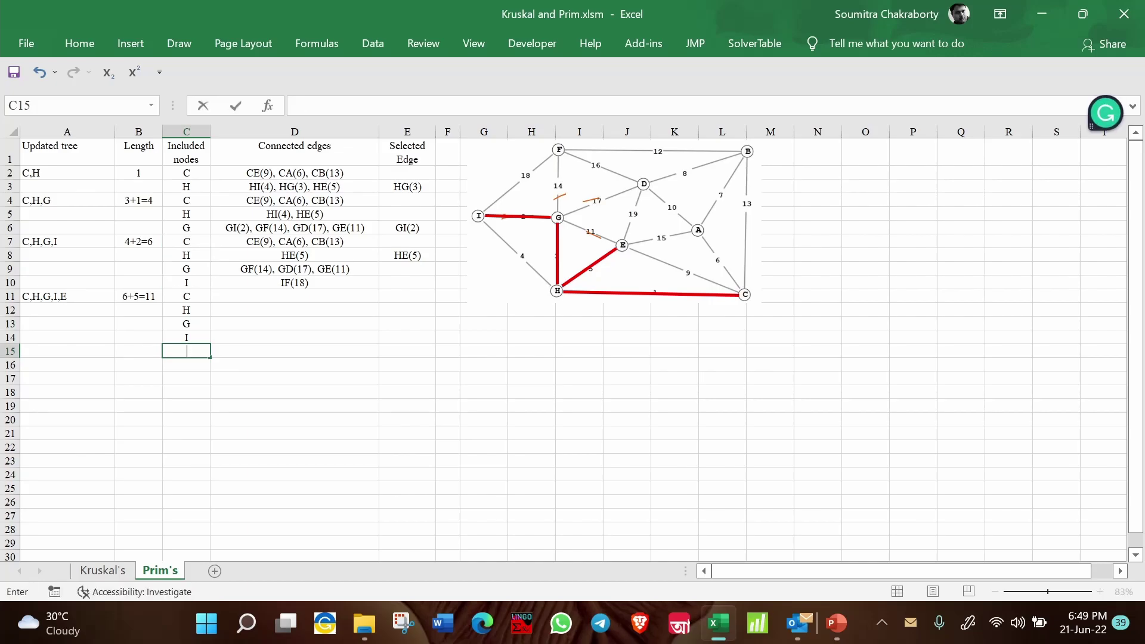
Step: Copy the connected edges from D7:D10 to D11:D14
left_click(258, 298)
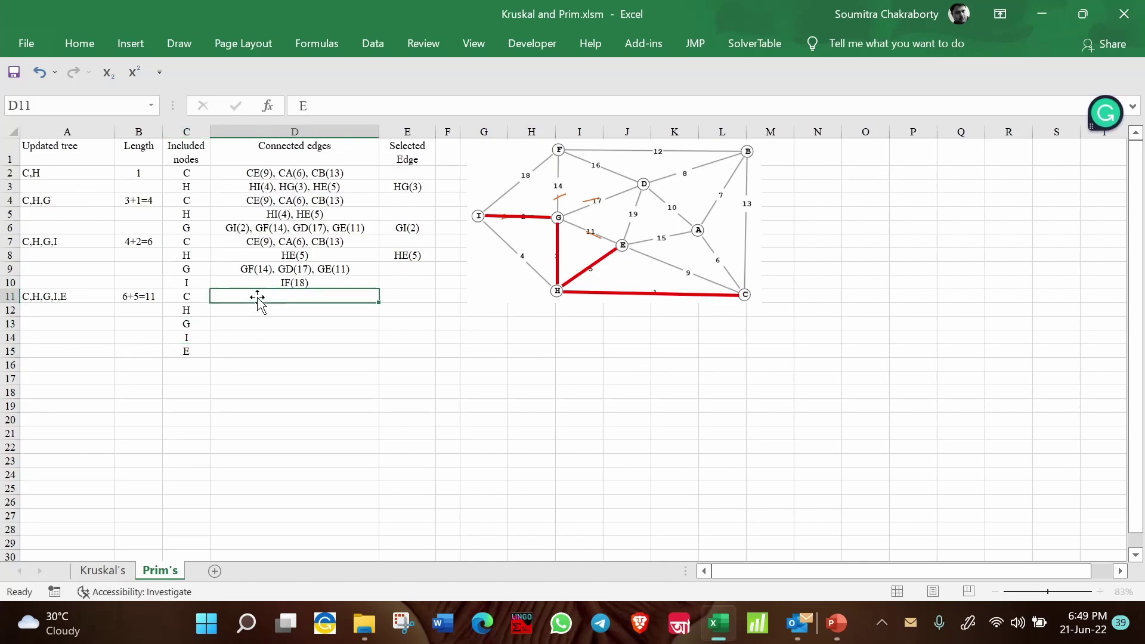
left_click_drag(274, 241, 277, 281)
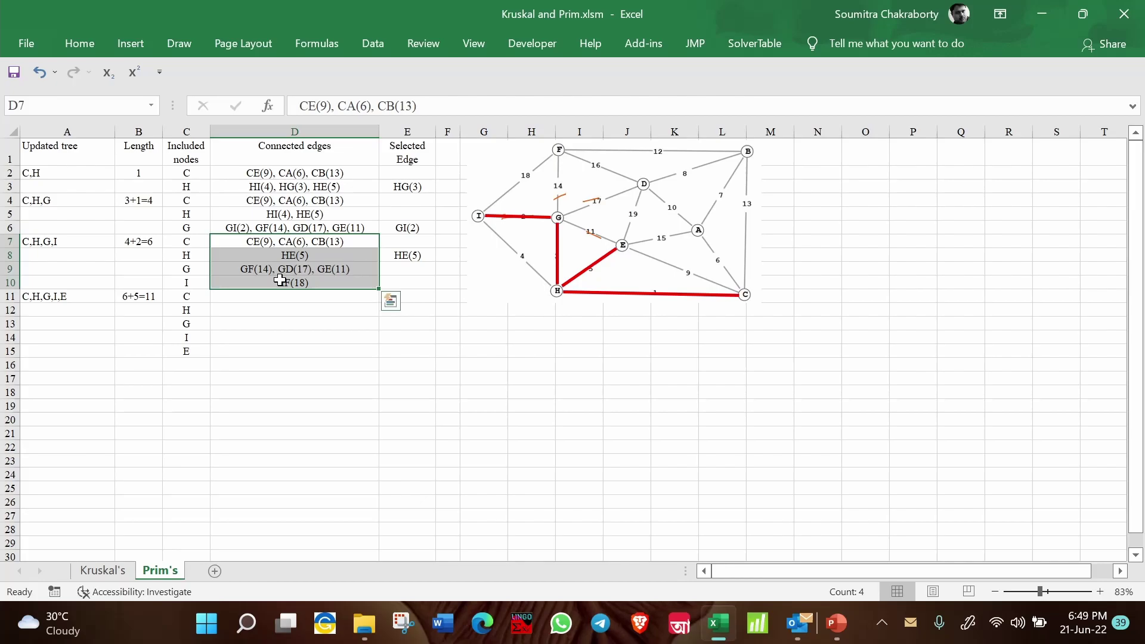
key("ctrl+c")
left_click(272, 307)
key("ctrl+v")
left_click(399, 294)
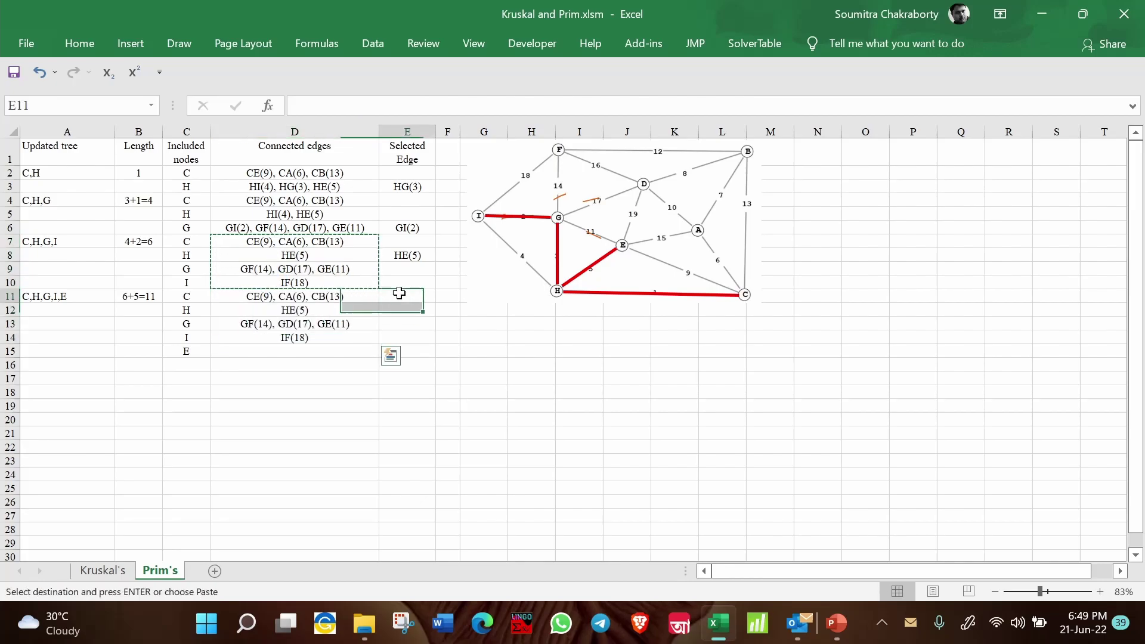
key("Escape")
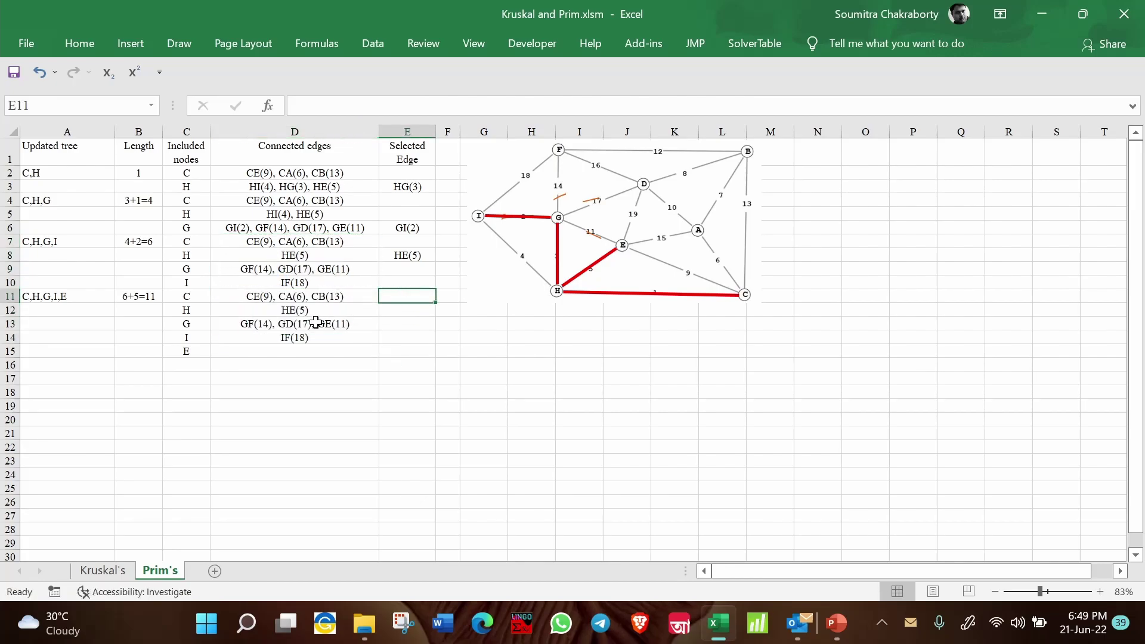
Step: Delete node H and its edge HE(5) from row 12 and move the G, I and E entries up to C12:D14
left_click(412, 254)
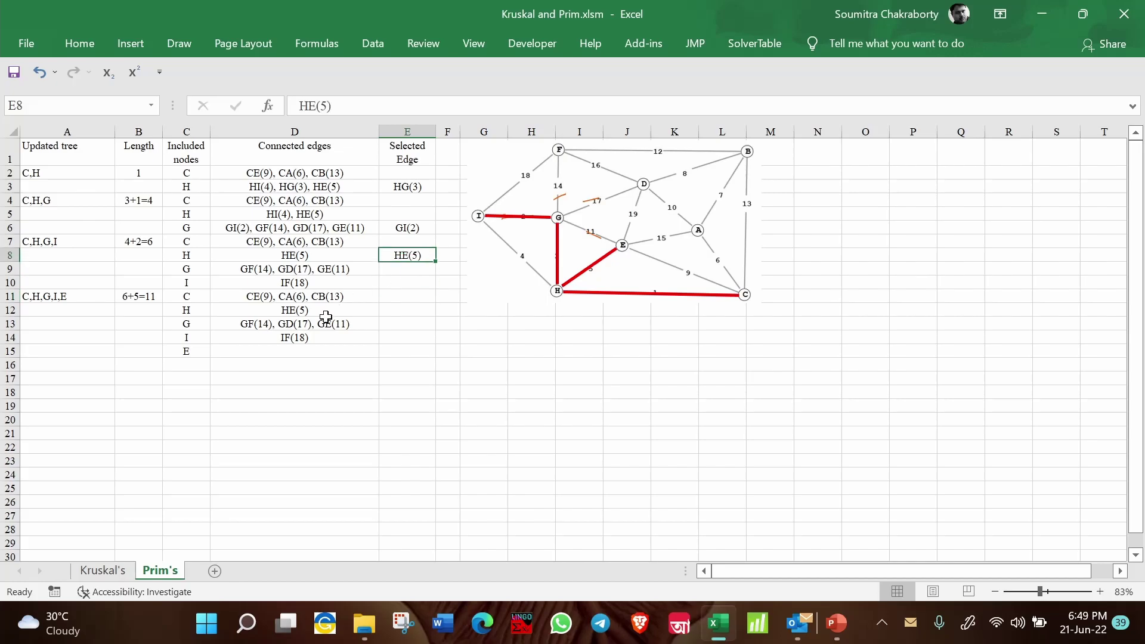
left_click(325, 314)
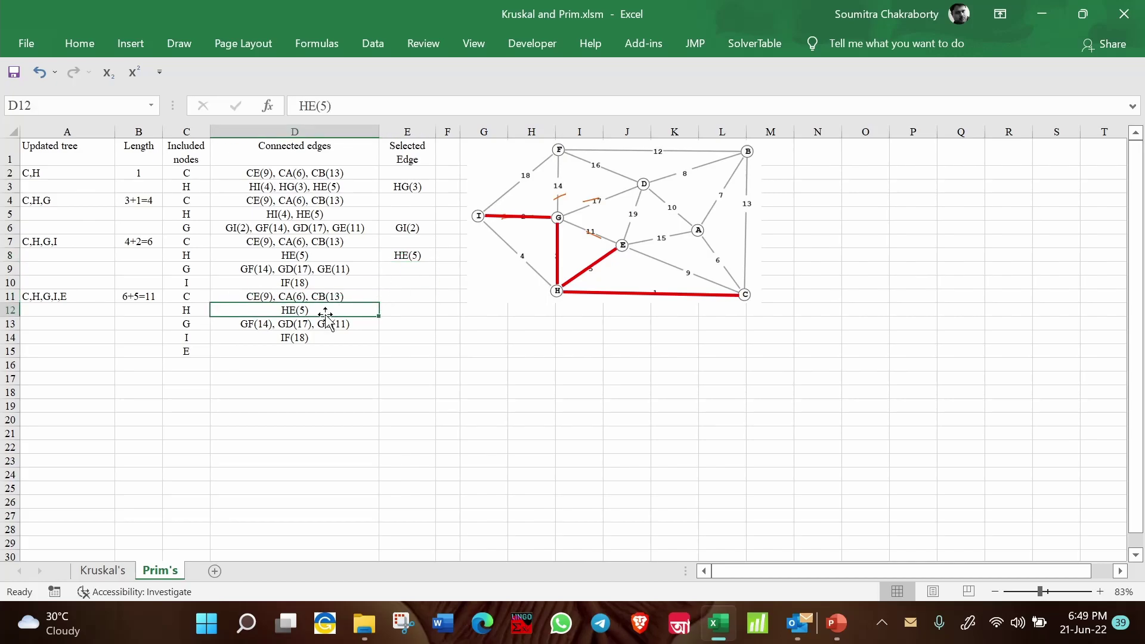
key("Delete")
left_click(193, 306)
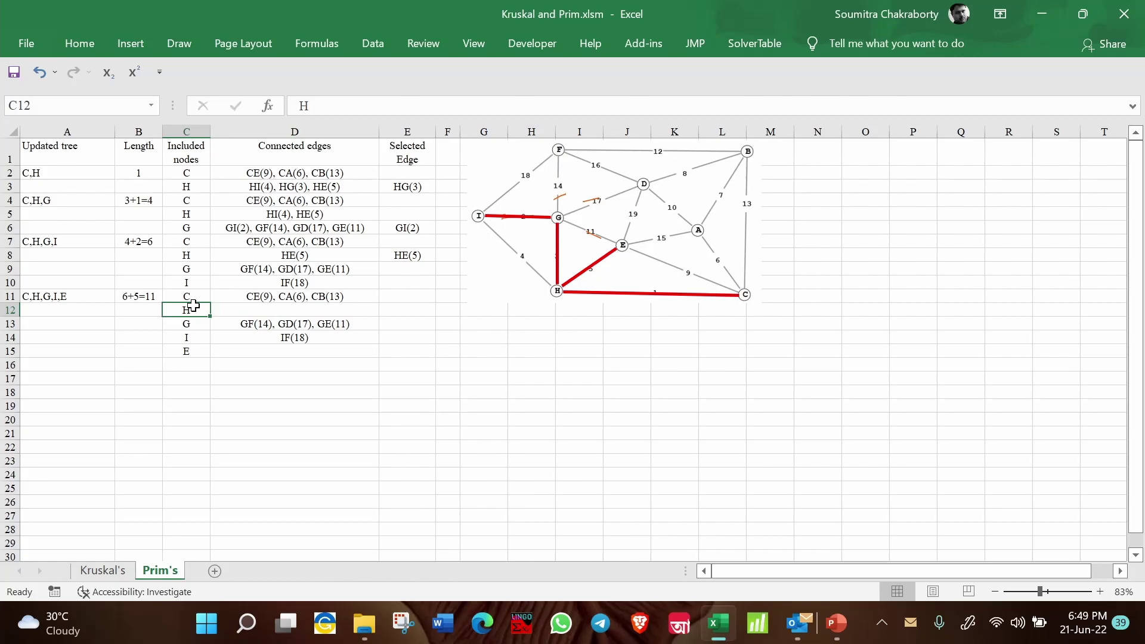
key("Delete")
left_click_drag(195, 322, 235, 309)
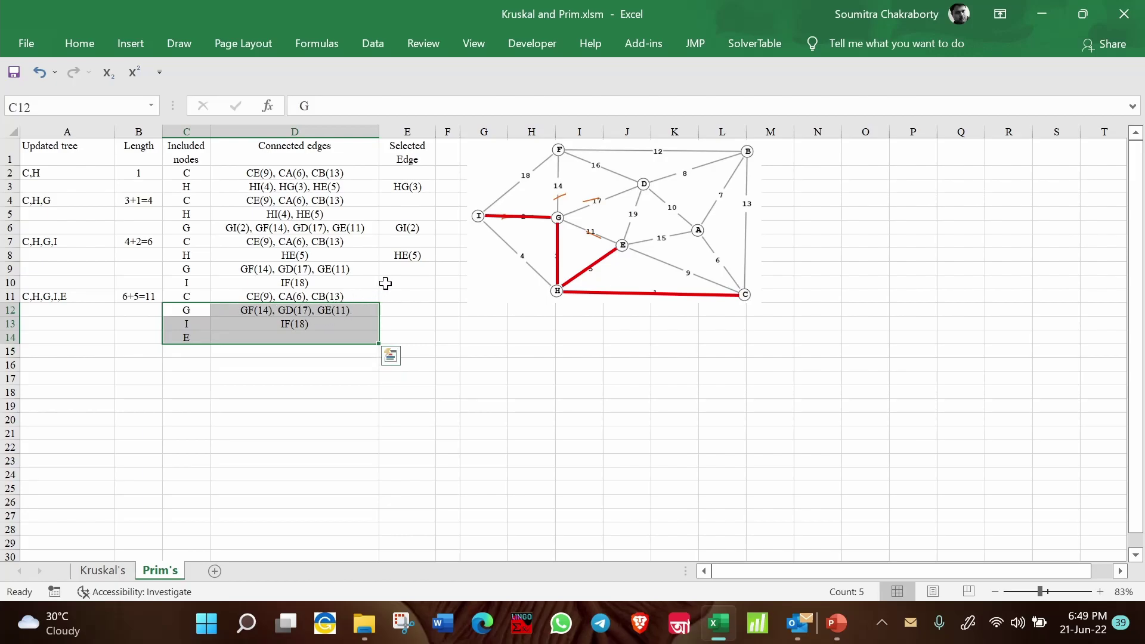
Step: Remove GE(11) from node G's connected edges in D12, leaving GF(14), GD(17)
left_click(408, 296)
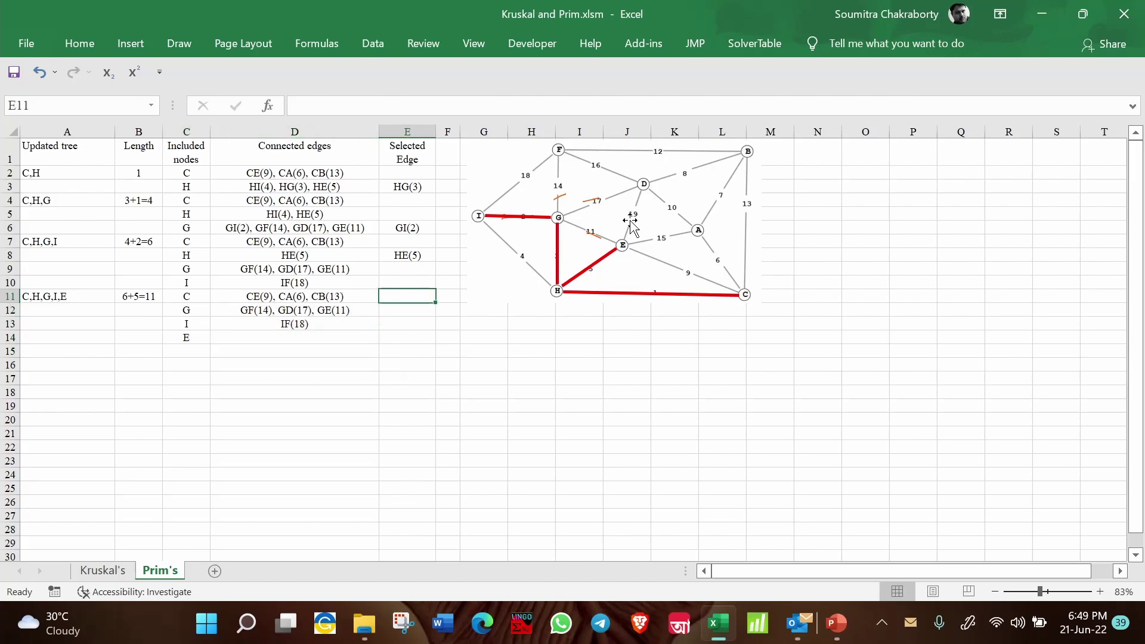
left_click(268, 313)
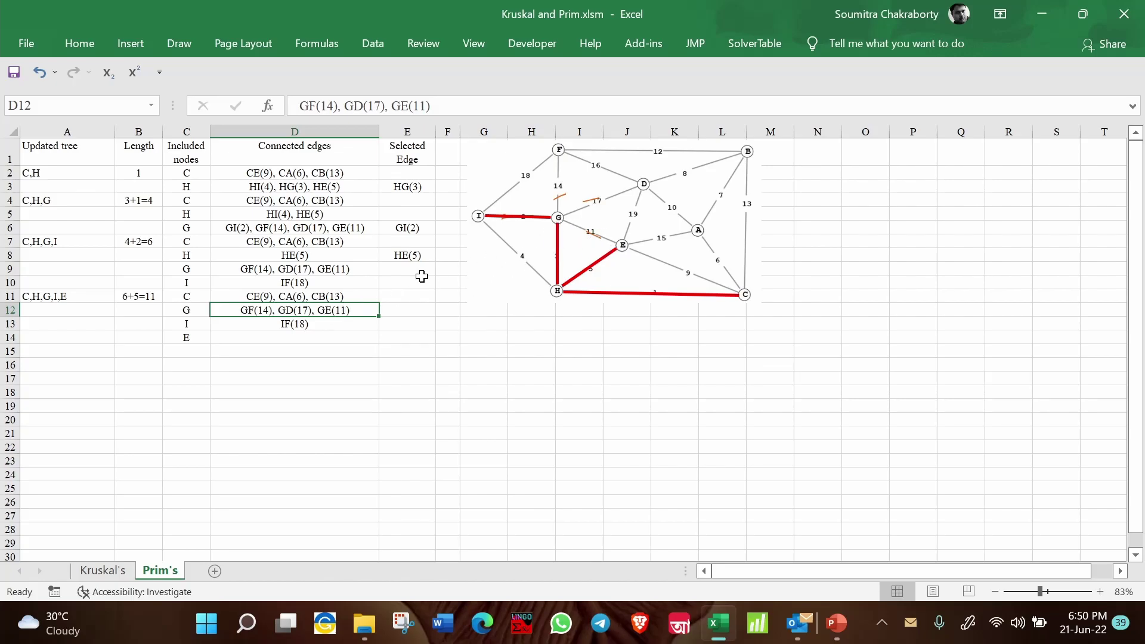
double_click(323, 311)
left_click_drag(312, 311, 352, 311)
key("BackSpace")
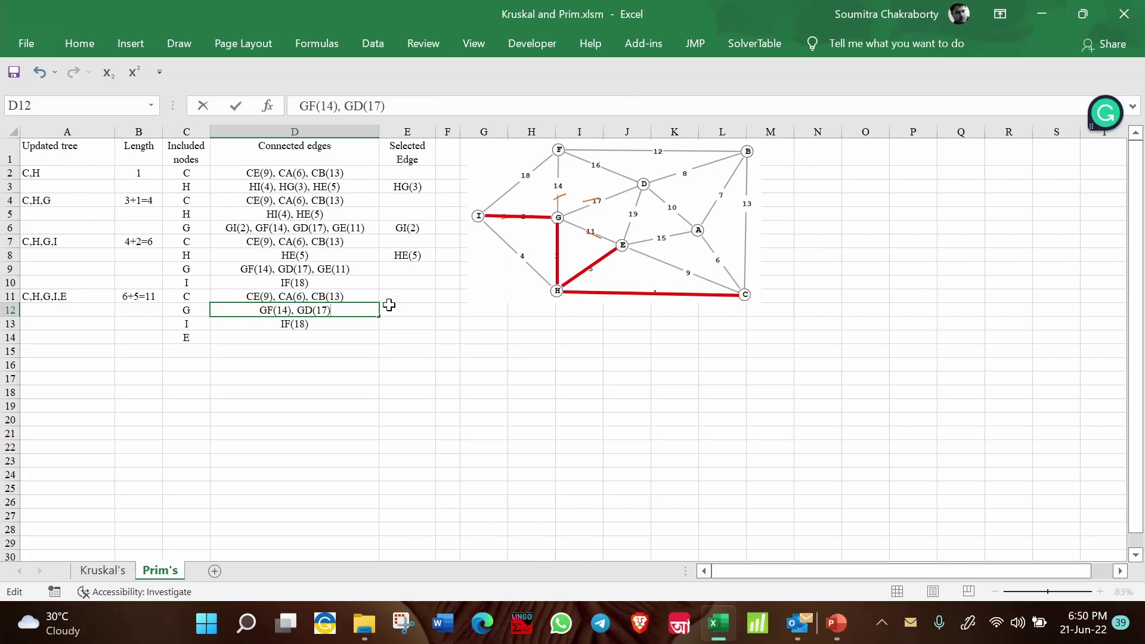
key("Return")
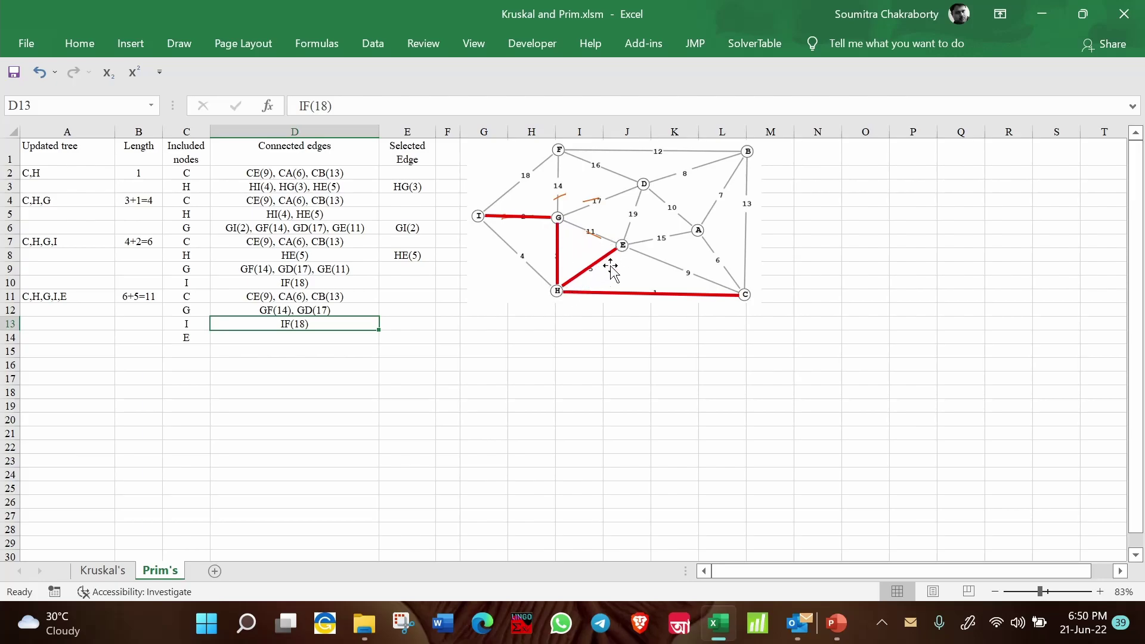
Step: Check the connected edge of node I in D13 and enter ED(19), EA(15) in D14 as node E's connected edges
left_click(425, 335)
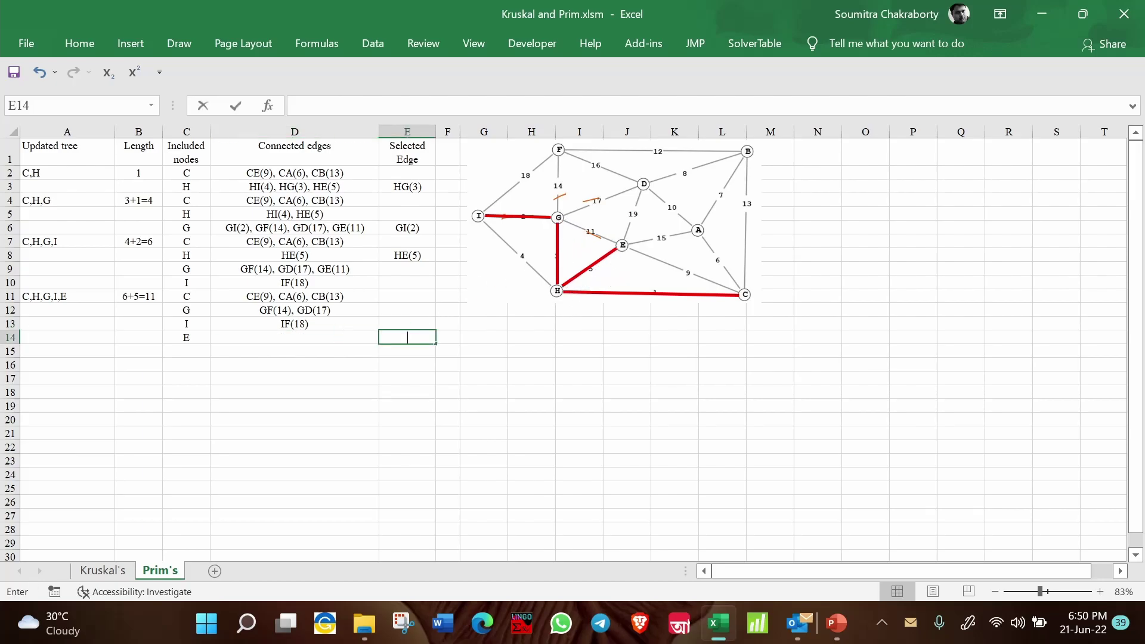
left_click(308, 323)
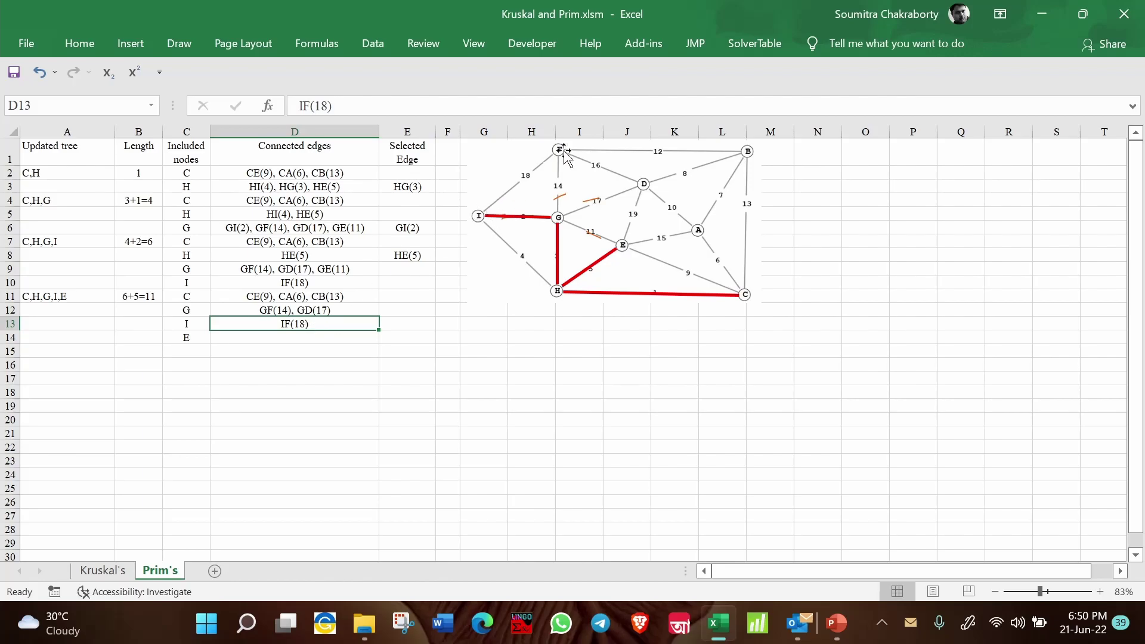
left_click(319, 339)
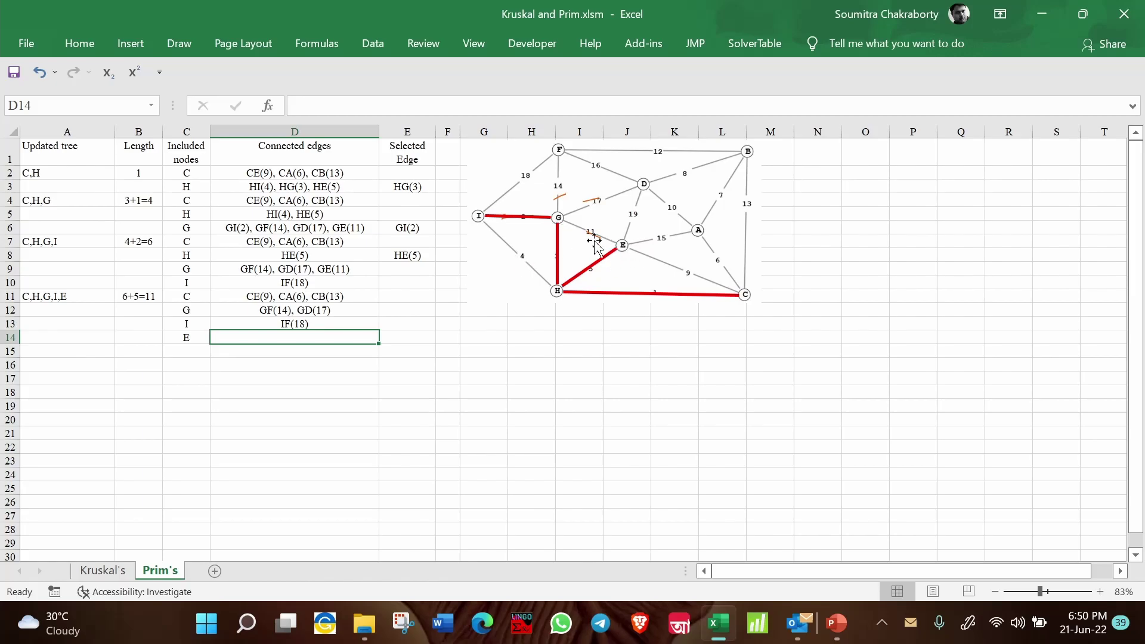
type("ED(")
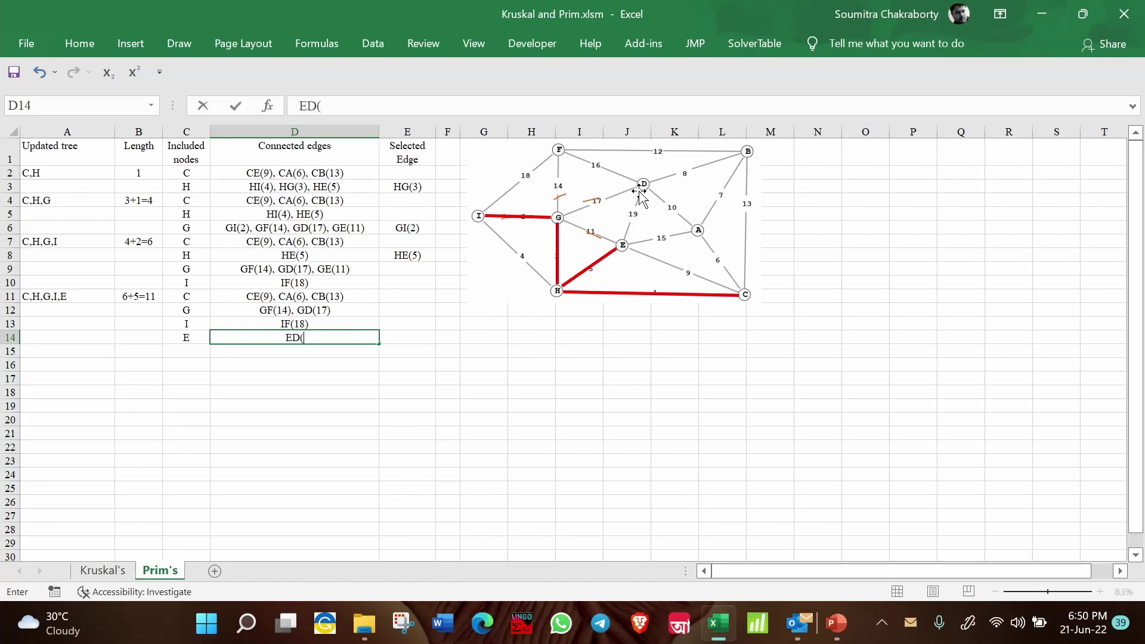
type("19),")
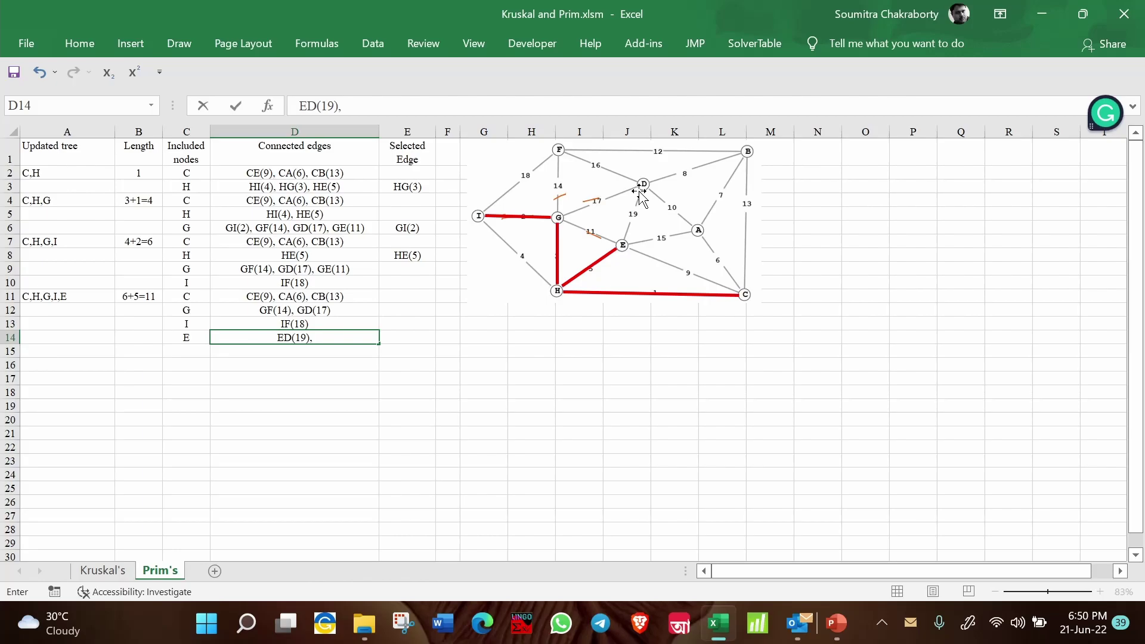
type(" EA(15),")
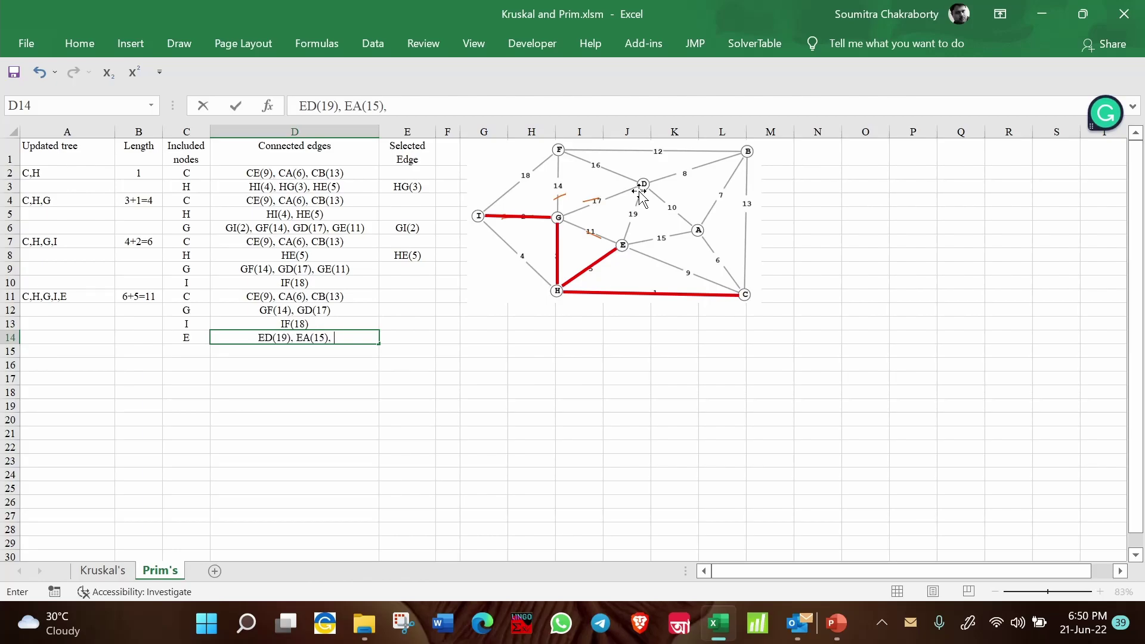
key("BackSpace")
key("BackSpace")
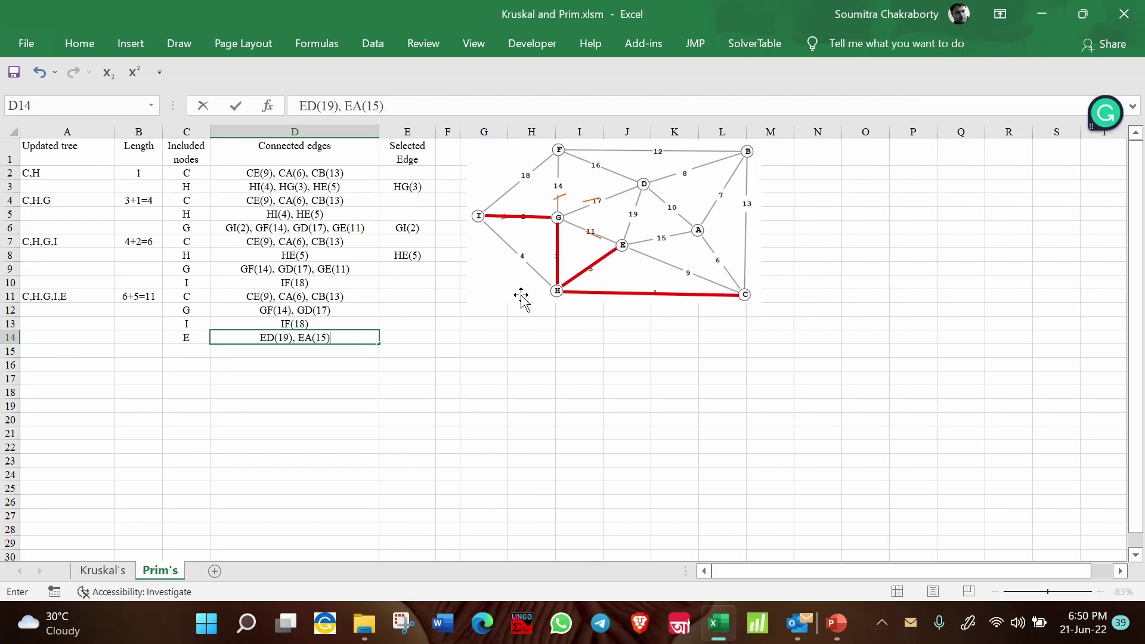
left_click(418, 340)
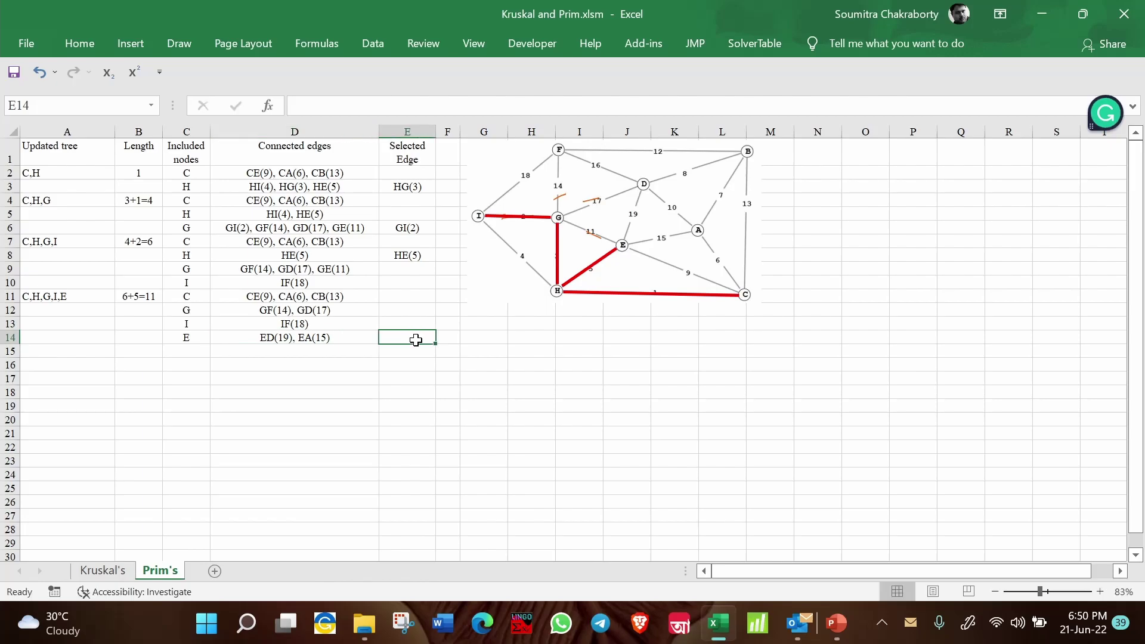
Step: Review the connected edges in D11:D14 and enter CA(6) in E11 as the selected edge
left_click(329, 291)
left_click_drag(330, 310, 334, 336)
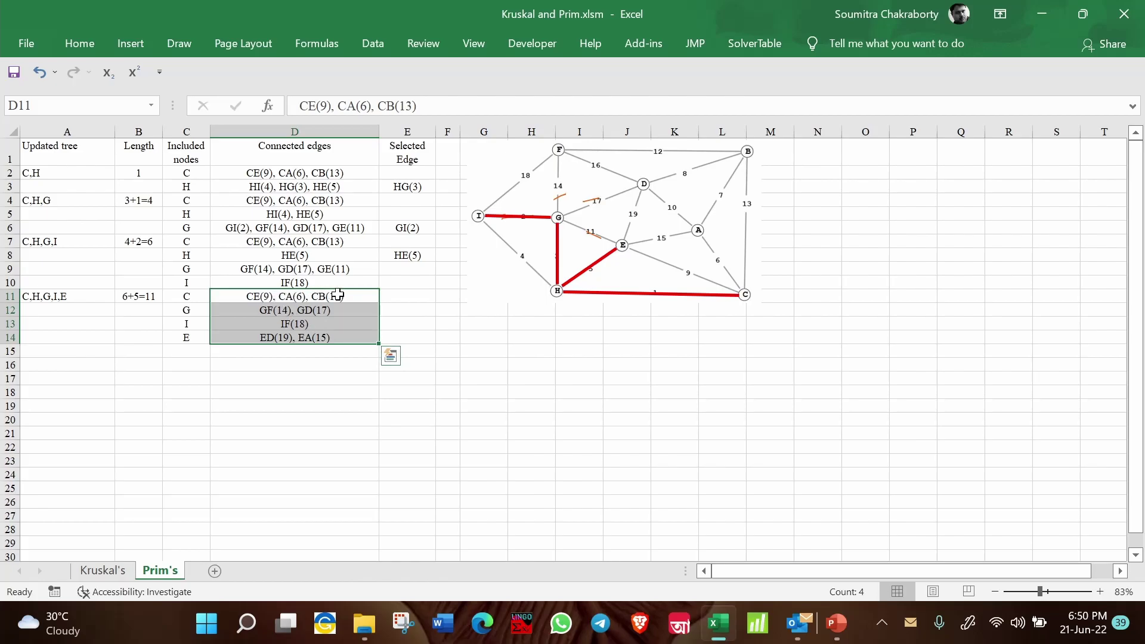
left_click(396, 297)
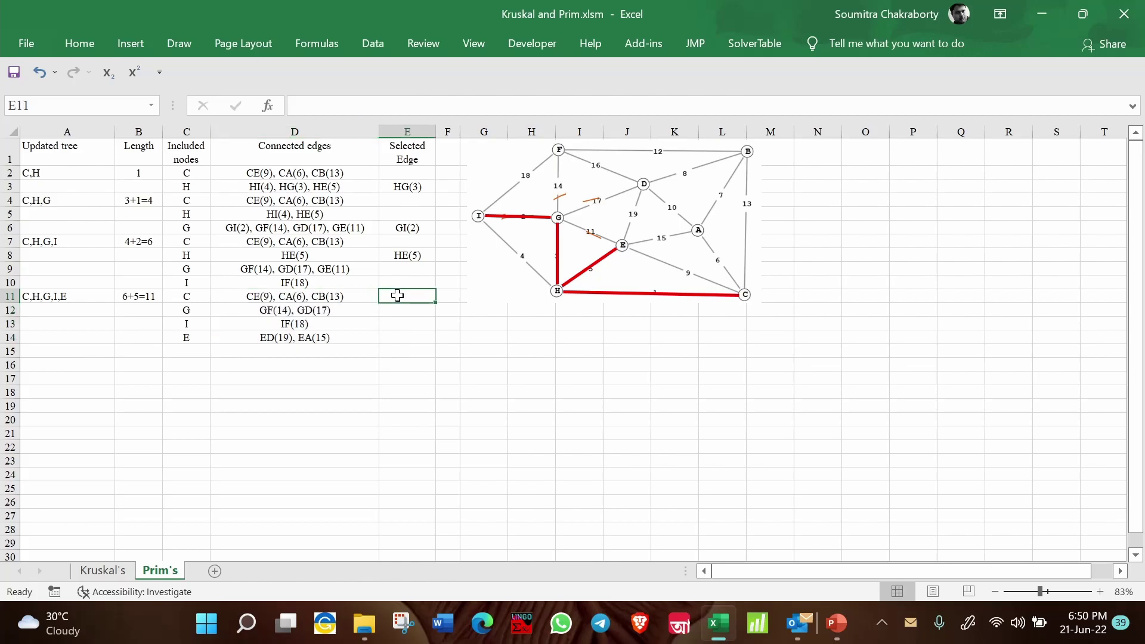
type("CA(60")
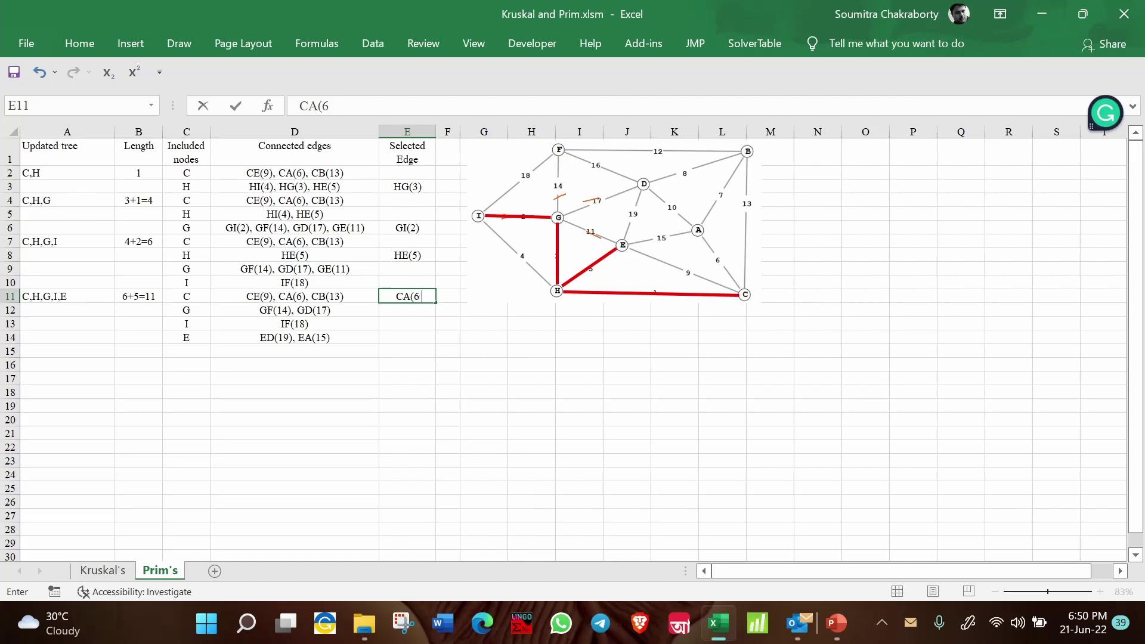
double_click(426, 296)
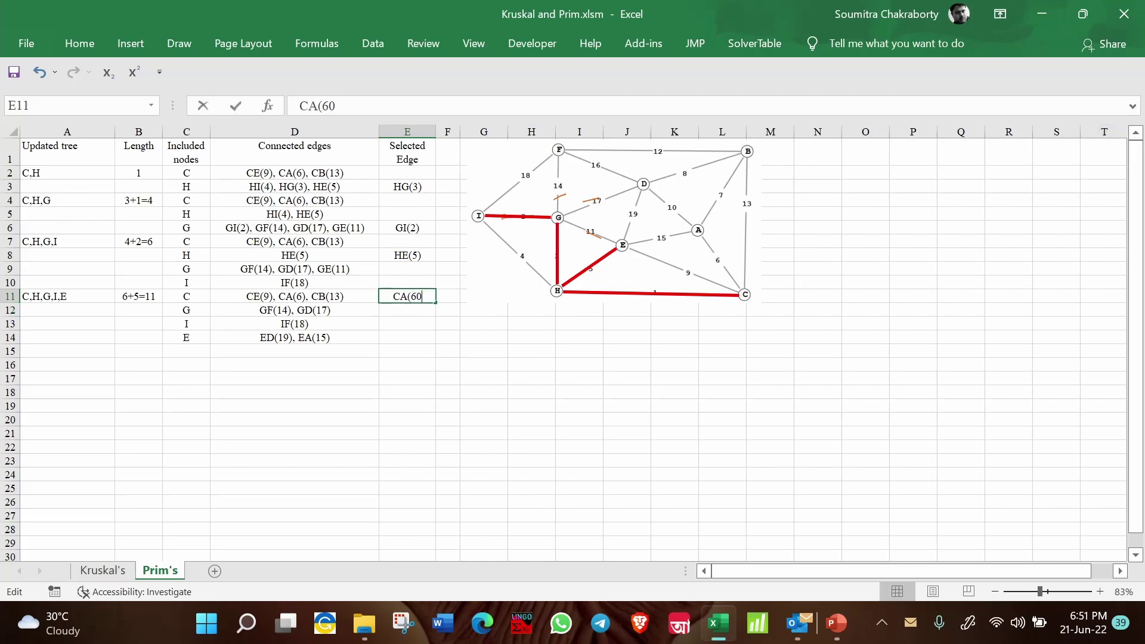
key("BackSpace")
type(")")
key("Return")
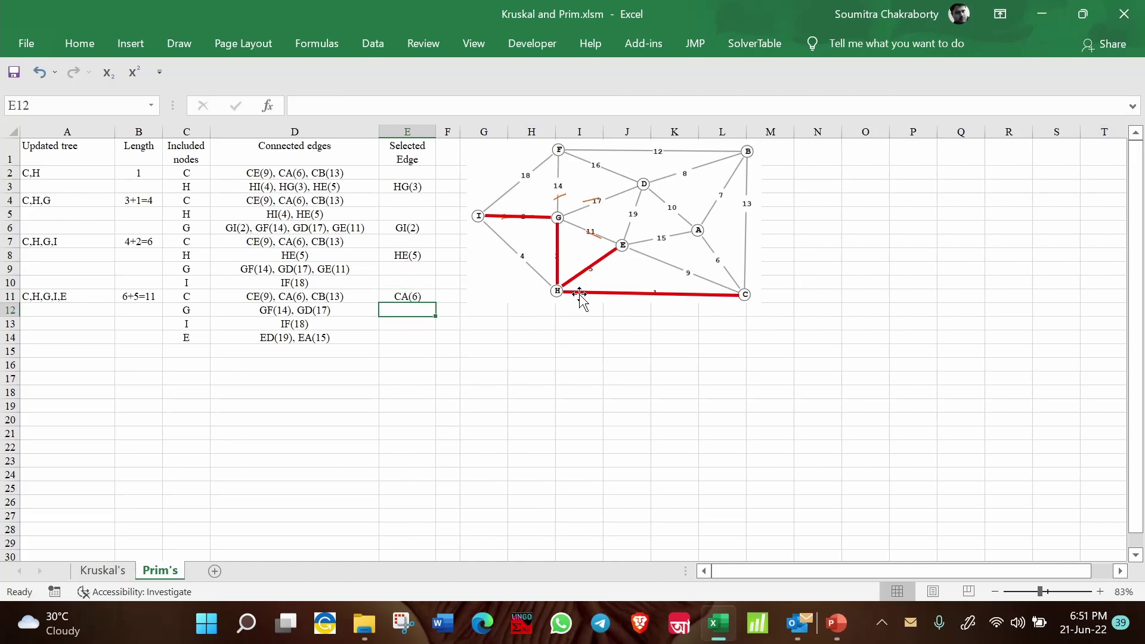
Step: Mark edge C–A of the network diagram with a copy of the red H–C line, fitting its ends to nodes A and C
left_click(580, 293)
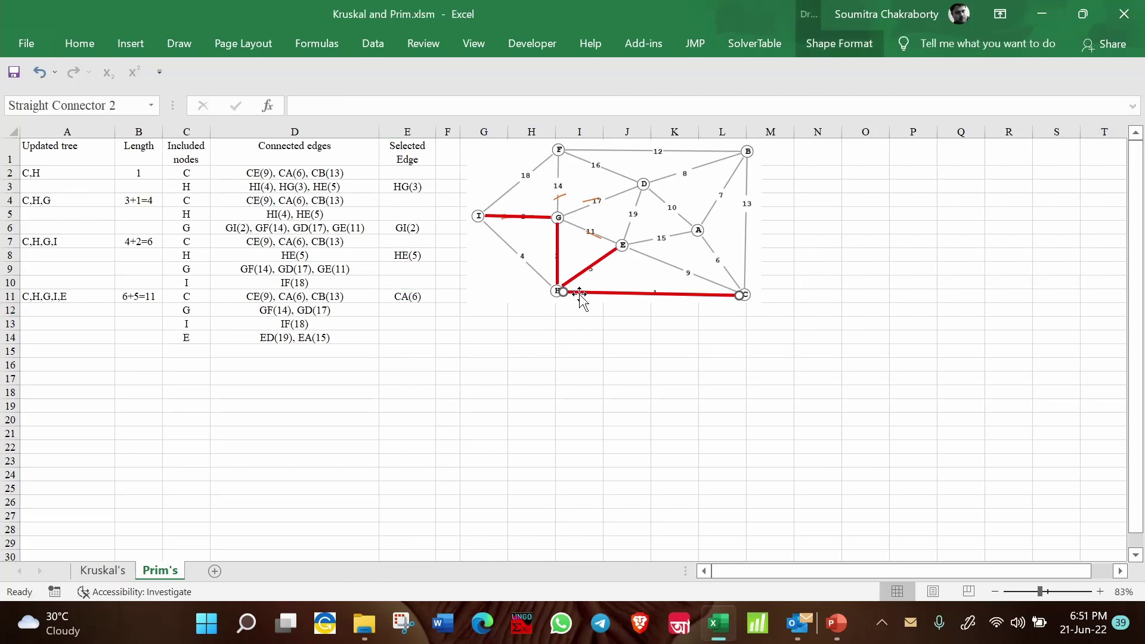
left_click(772, 268)
key("ctrl+v")
left_click_drag(800, 262, 700, 234)
left_click_drag(743, 294, 737, 287)
Step: Enter C,H,G,I,E,A in A15 as the updated tree and 11+6 = 17 in B15 as its length
left_click(78, 350)
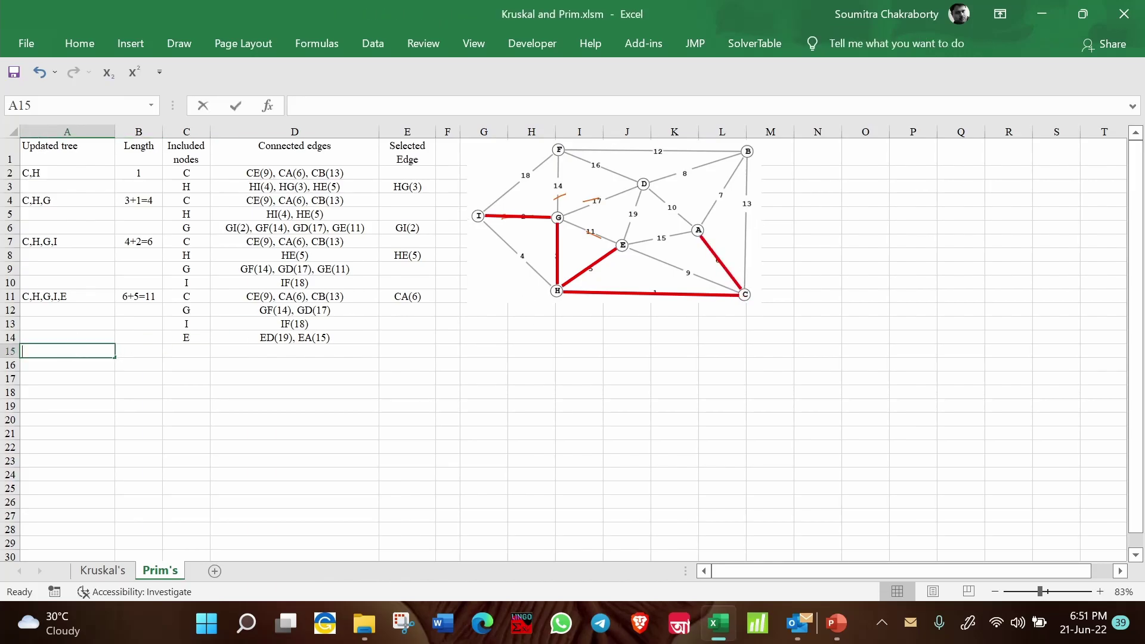
type("C,H,G")
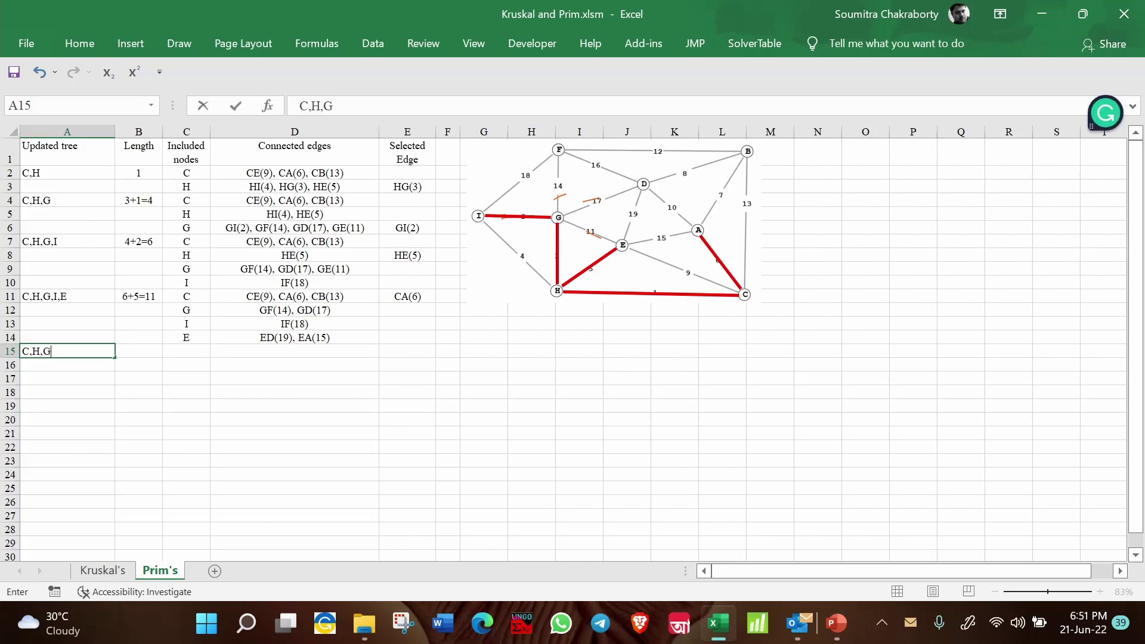
type(",I")
left_click(137, 351)
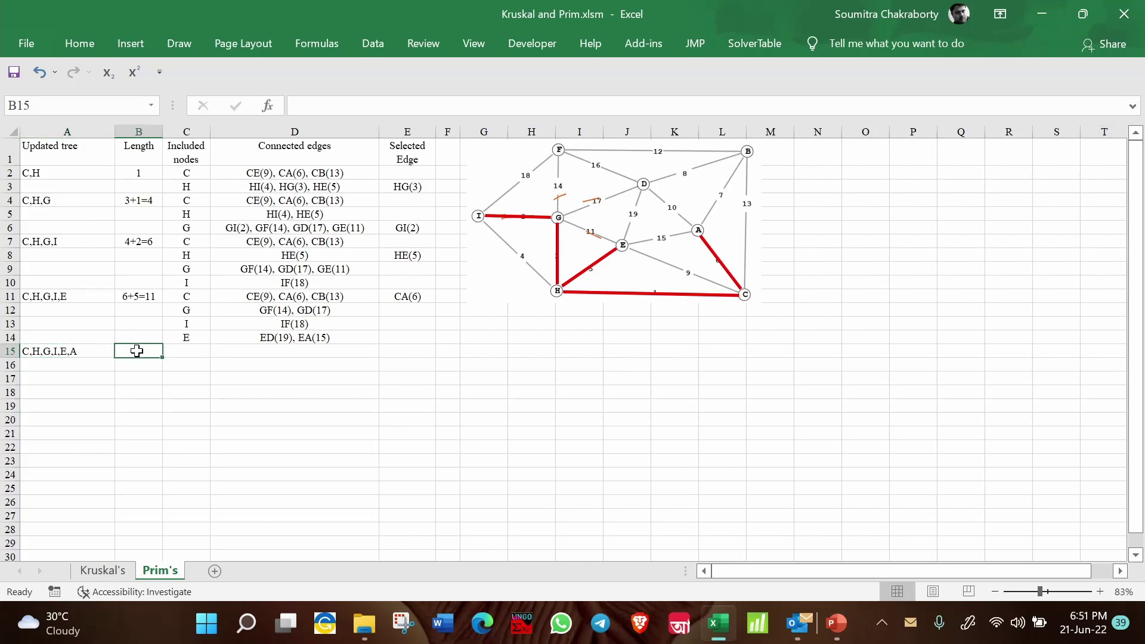
type("11")
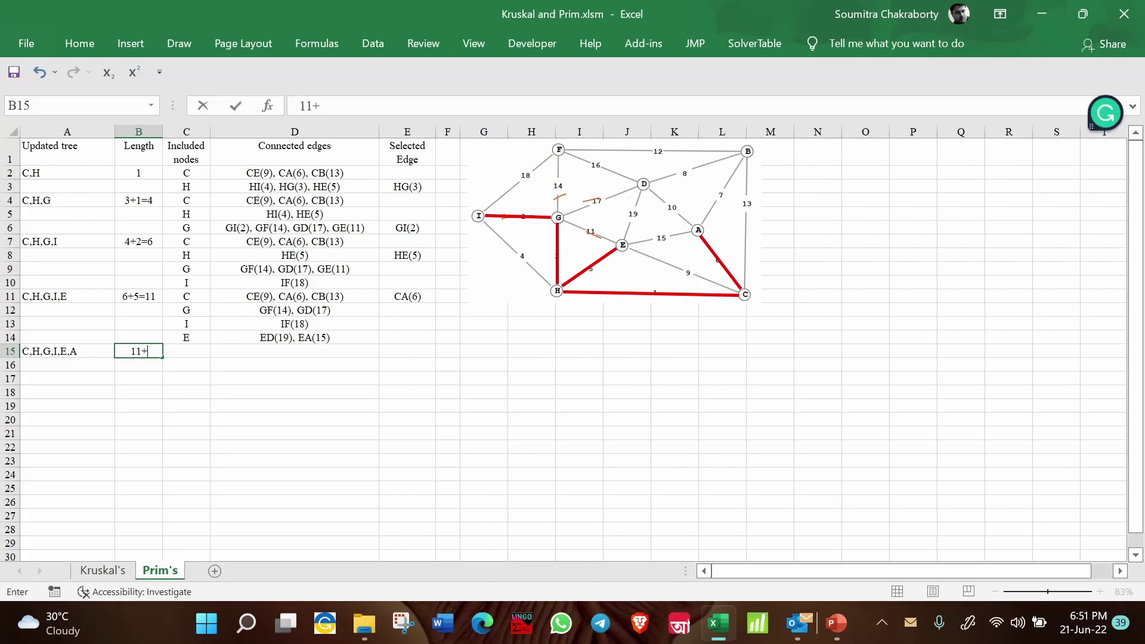
type("+6 = 17")
key("Tab")
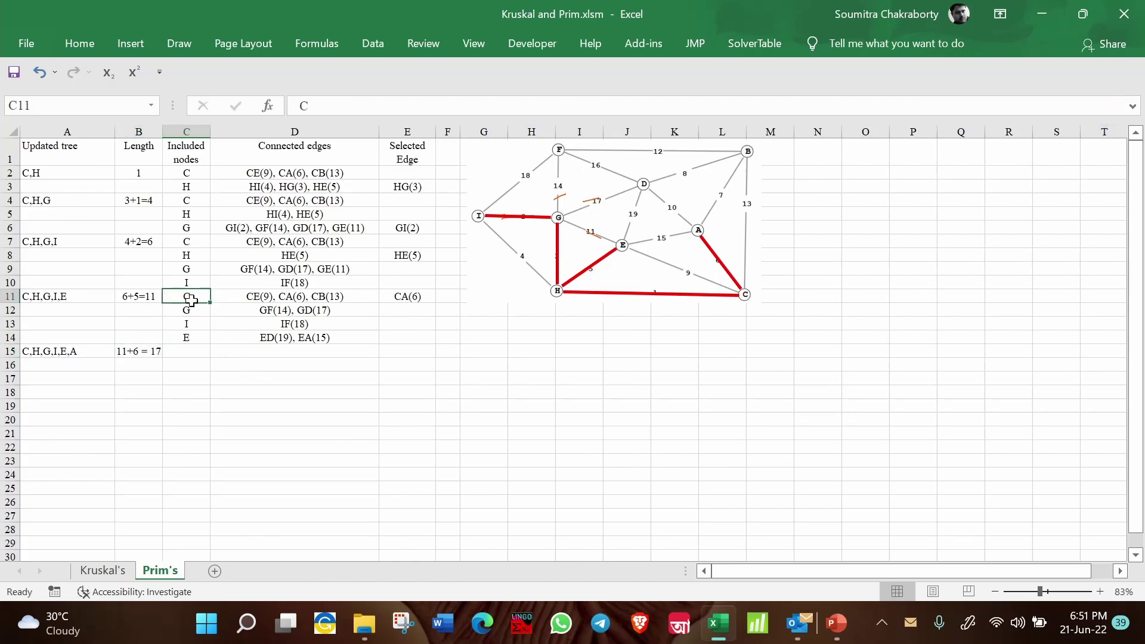
Step: Copy the included nodes C, G, I, E from C11:C14 to C15:C18 and add node A in C19
left_click_drag(189, 294, 189, 335)
key("ctrl+c")
left_click(191, 352)
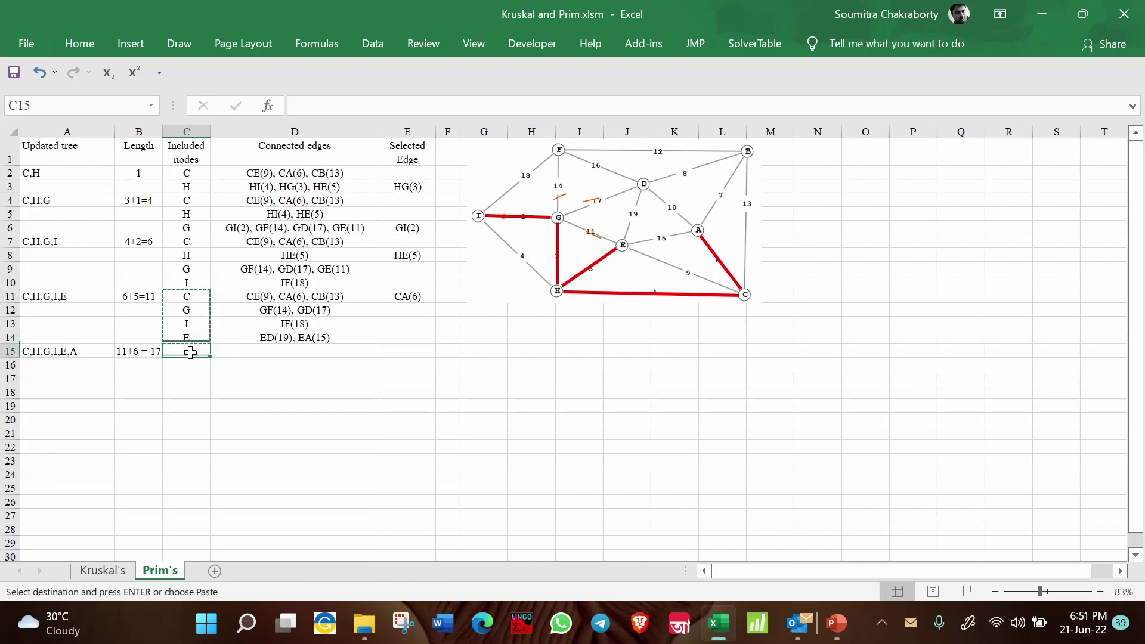
key("ctrl+v")
left_click(197, 404)
key("Escape")
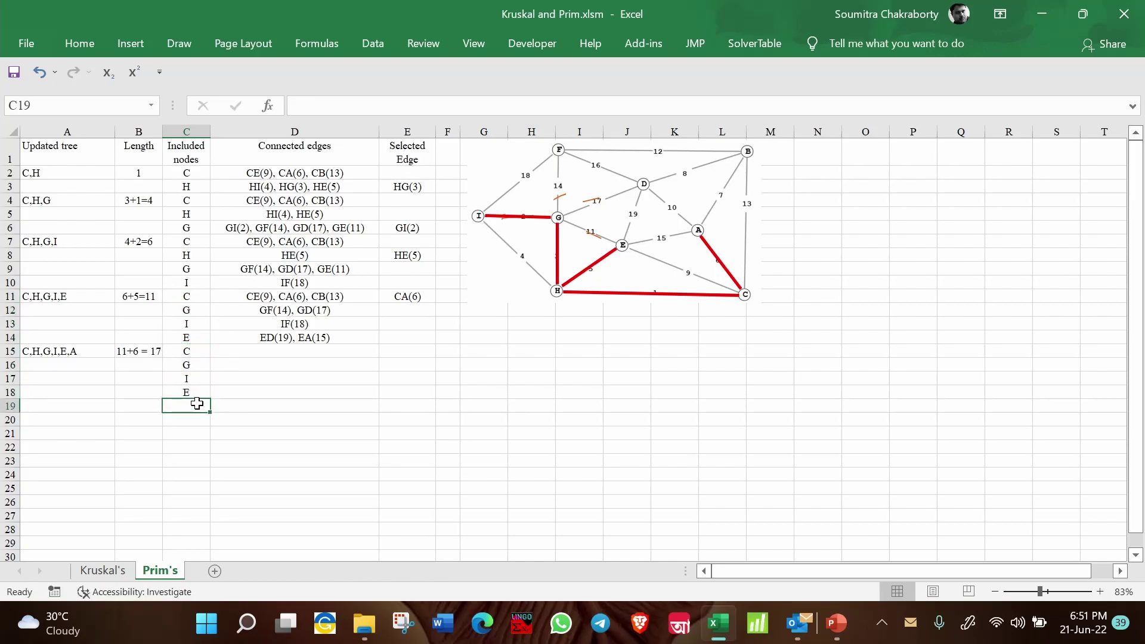
type("A")
left_click(248, 367)
Step: Copy the connected edges in D11:D14 to D15:D18 for the new iteration
left_click_drag(286, 293, 284, 338)
key("ctrl+c")
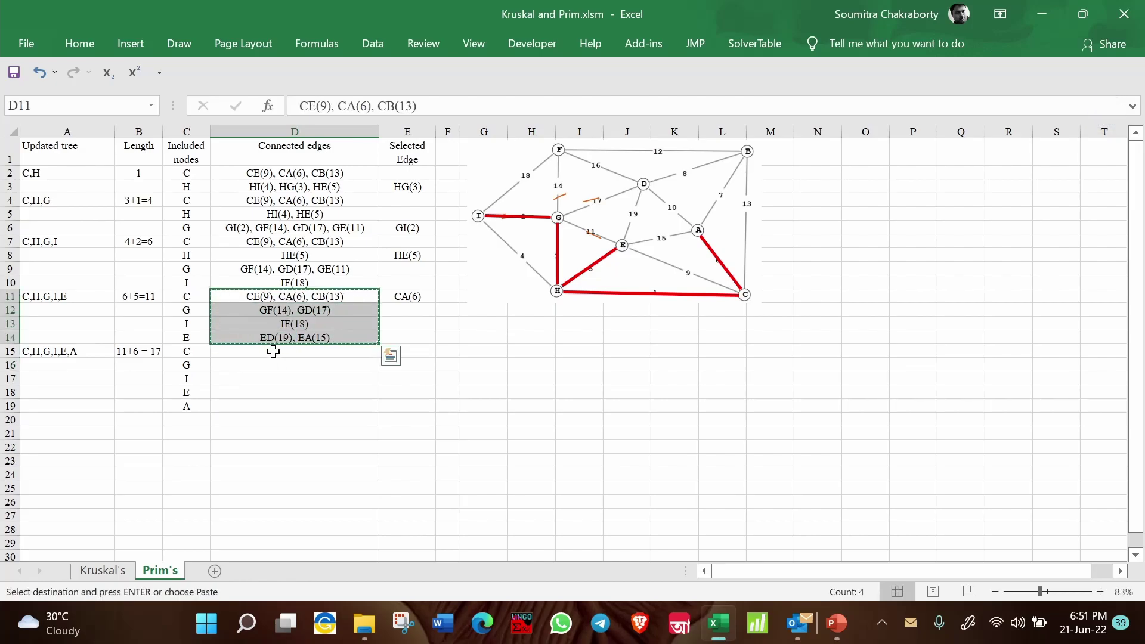
left_click(280, 351)
key("ctrl+v")
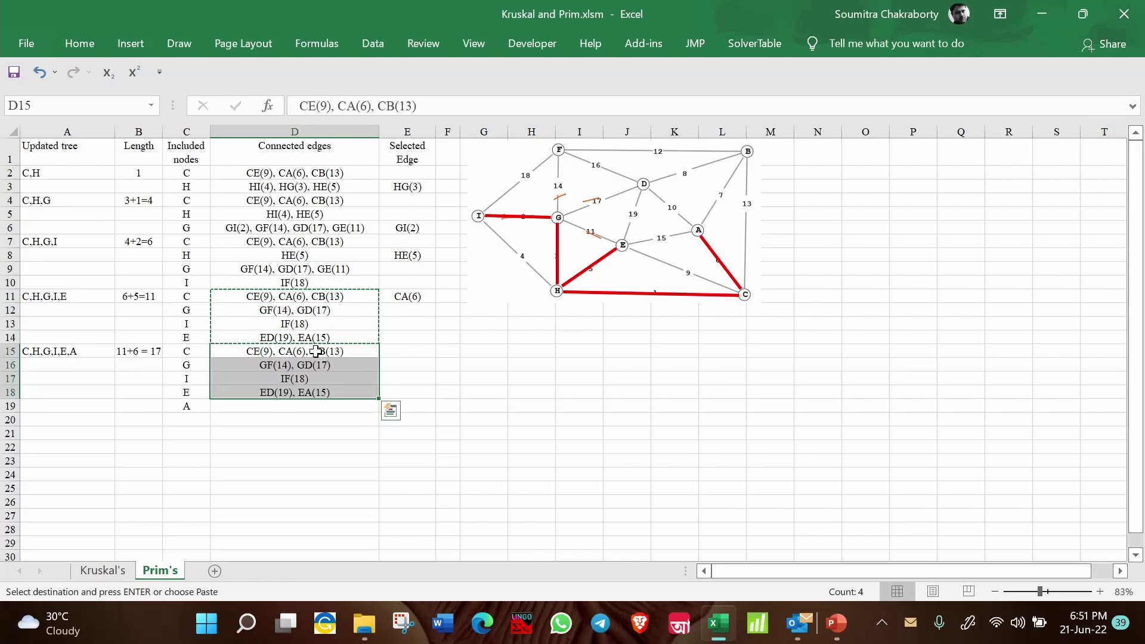
key("Escape")
left_click_drag(298, 352, 305, 389)
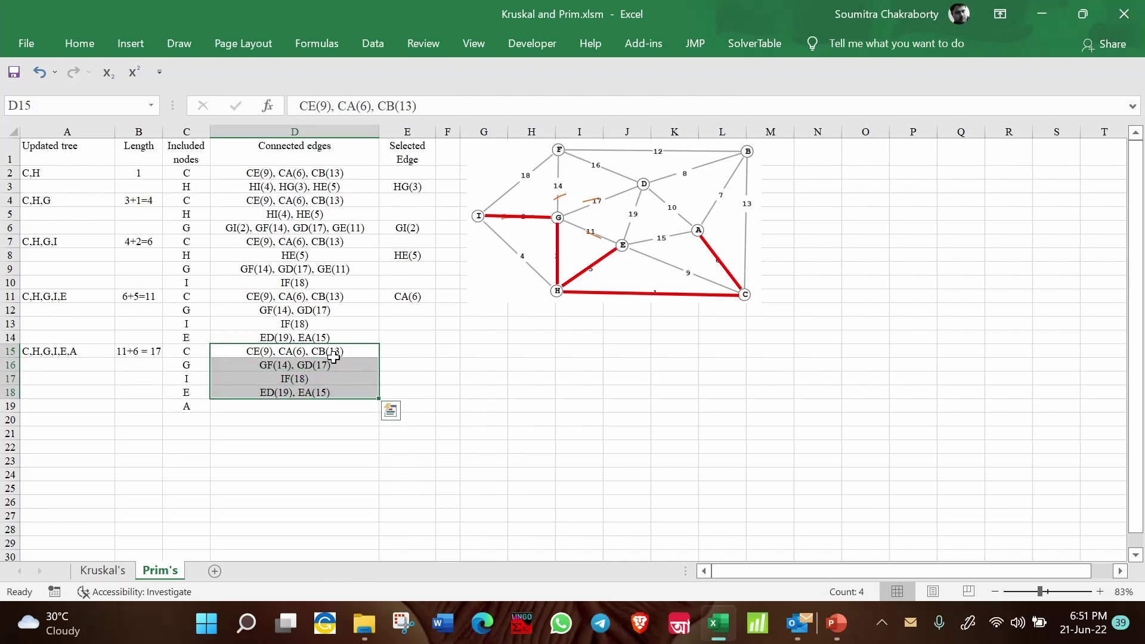
Step: Remove CE(9) from node C's connected edges in D15
double_click(257, 356)
key("Home")
key("shift+Right")
key("shift+Right")
key("shift+Right")
key("shift+Right")
key("shift+Right")
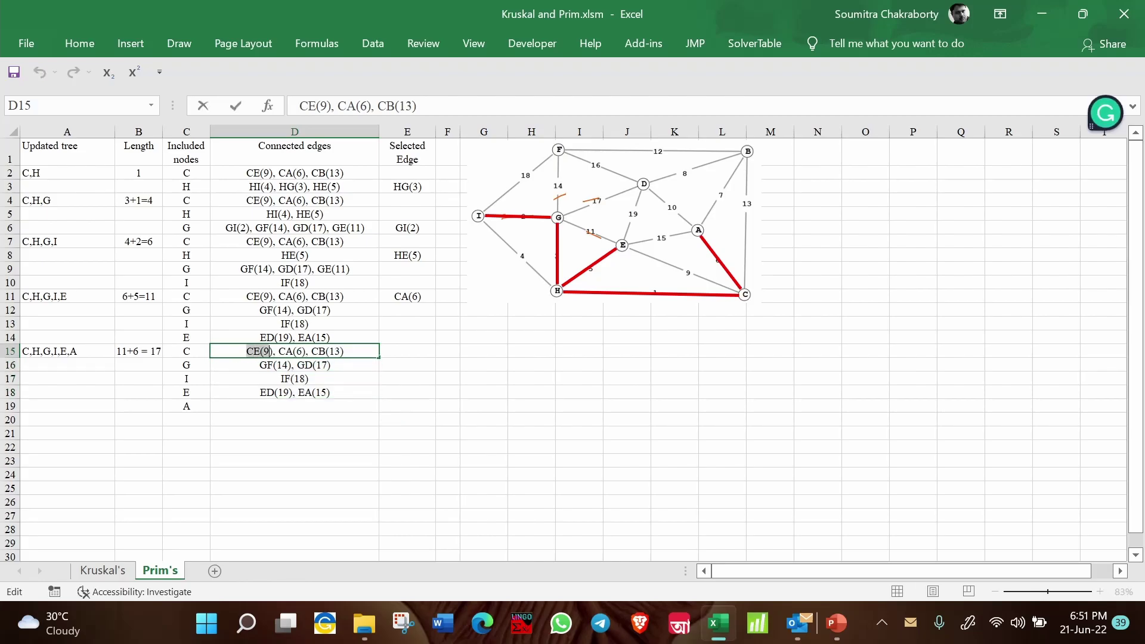
key("shift+Right")
key("shift+Right")
key("Delete")
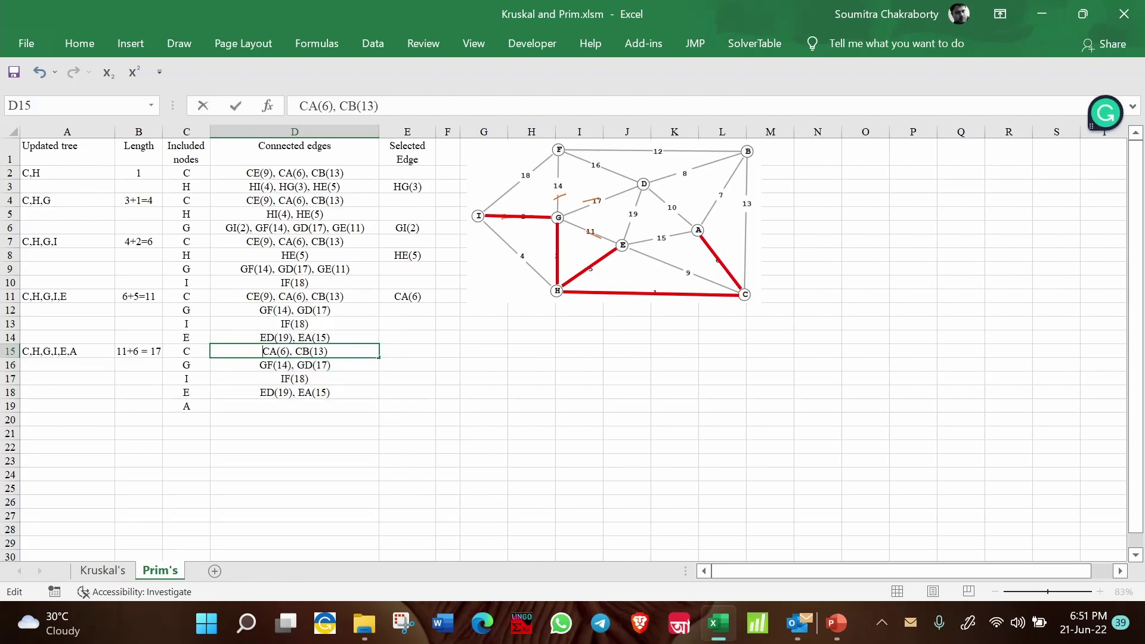
left_click(445, 364)
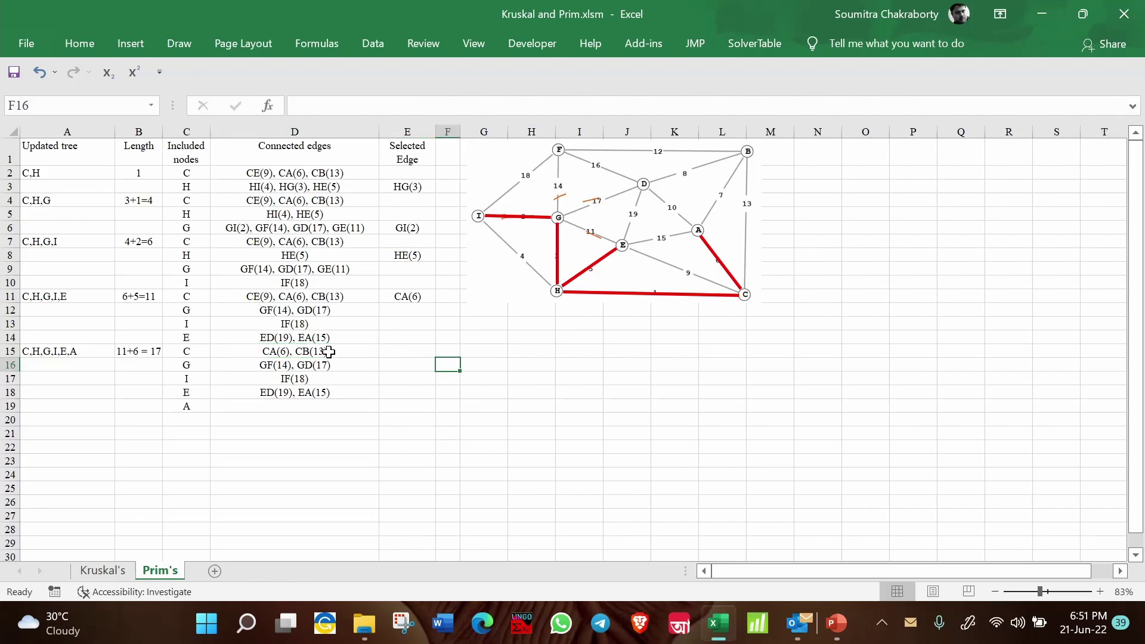
Step: Remove CA(6) from D15 so that only CB(13) is listed for node C
double_click(290, 352)
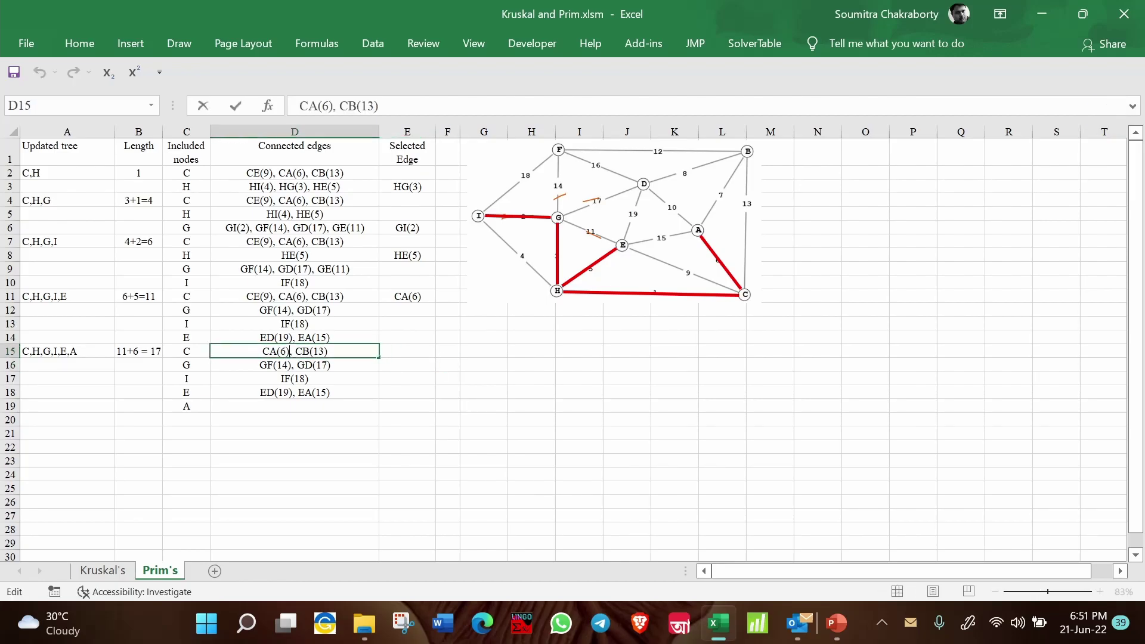
left_click_drag(291, 352, 263, 351)
key("Delete")
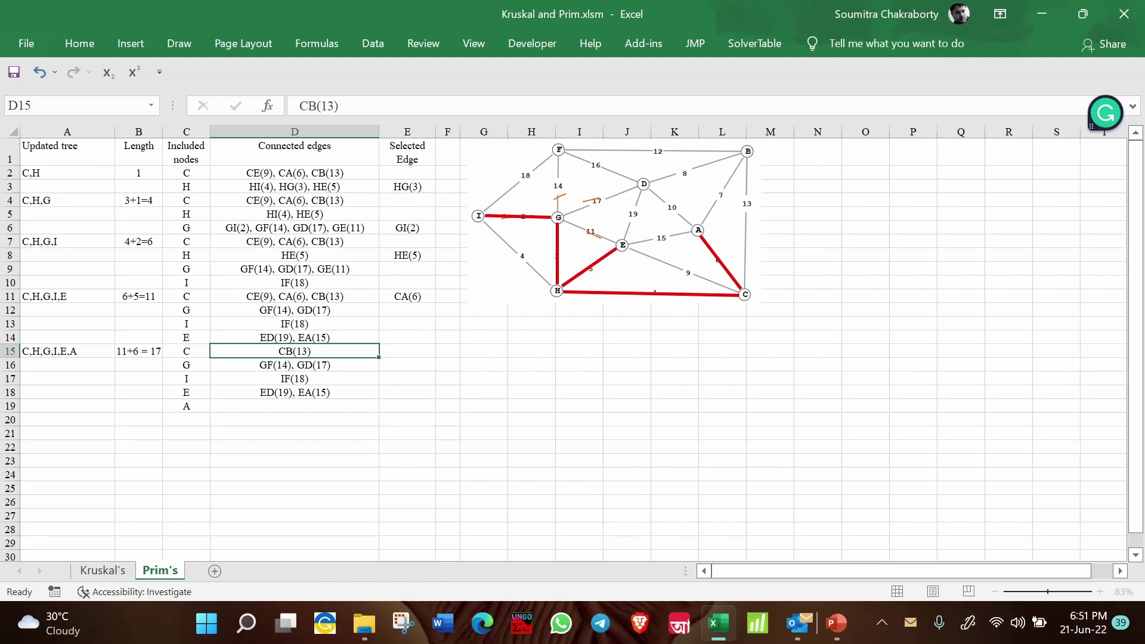
key("Return")
left_click(373, 351)
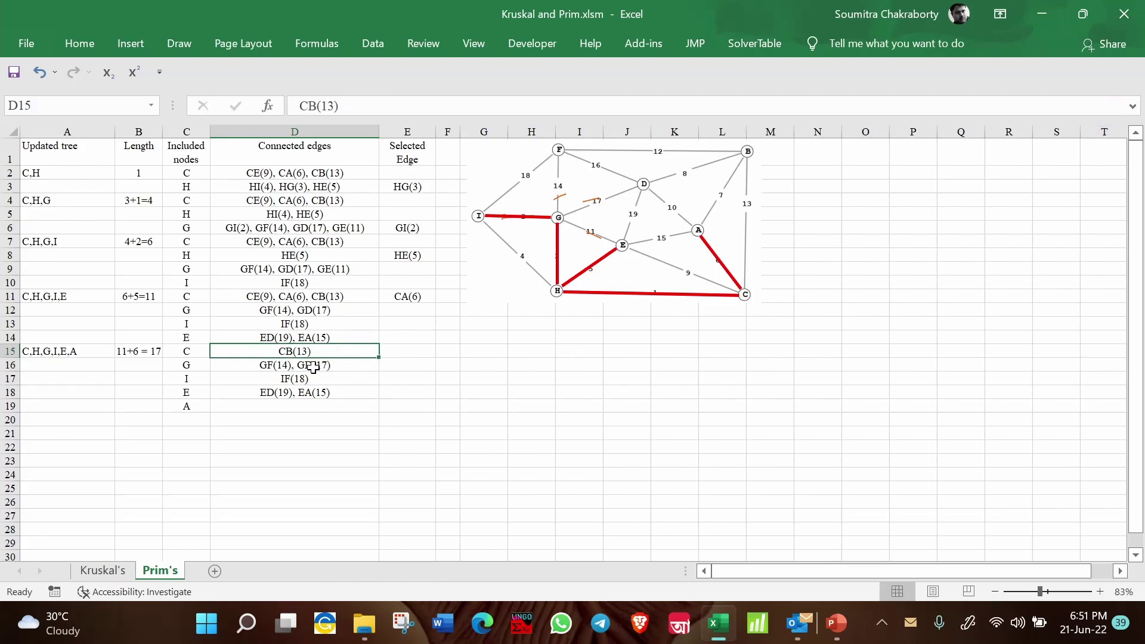
Step: Check the connected edges of nodes G and I in D16:D17 and remove EA(15) from node E's edges in D18
left_click(277, 367)
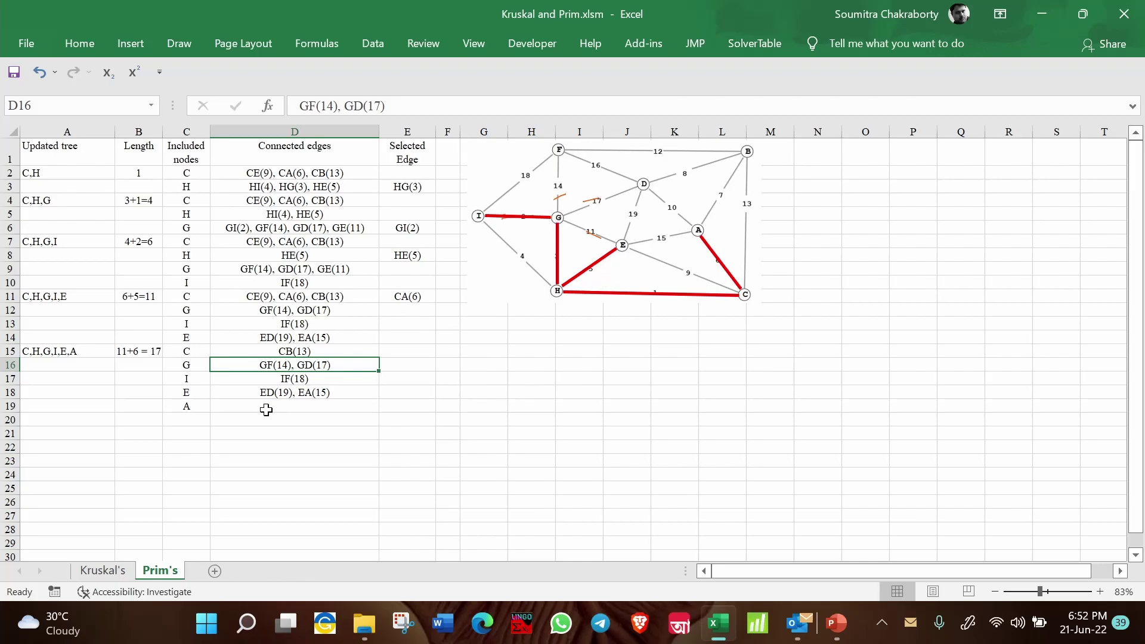
left_click(298, 384)
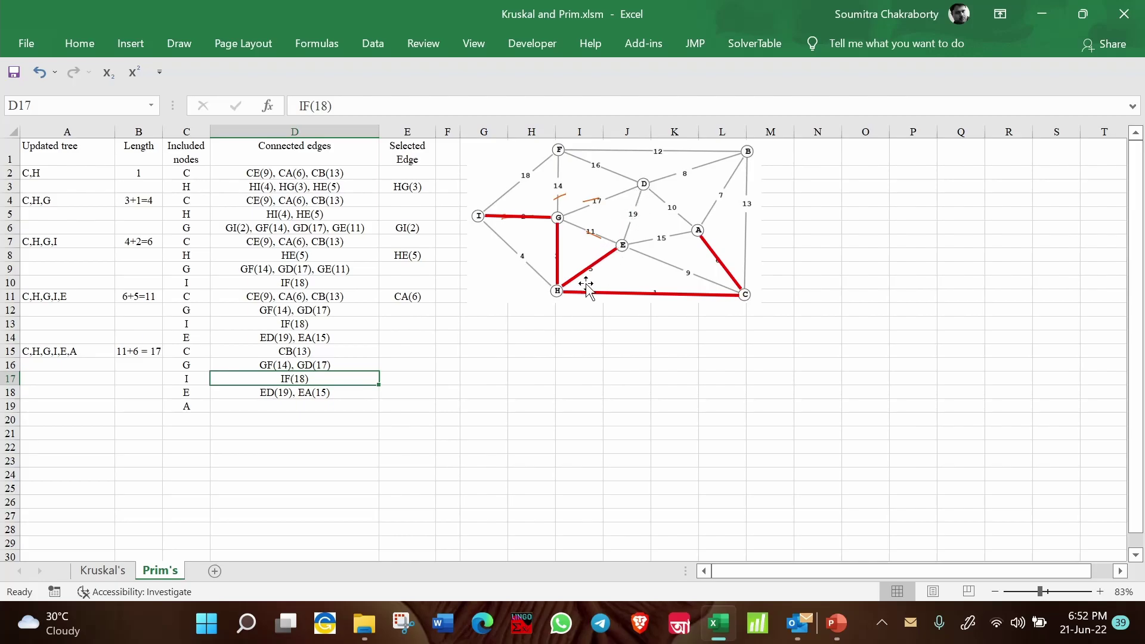
left_click(326, 398)
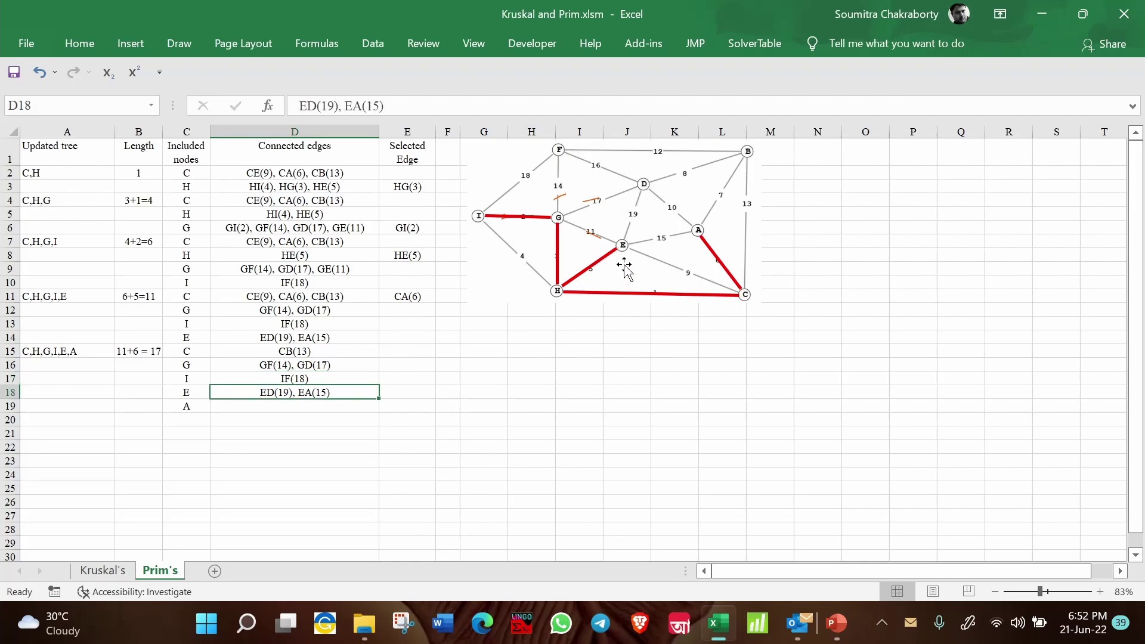
double_click(294, 392)
left_click_drag(293, 392, 331, 391)
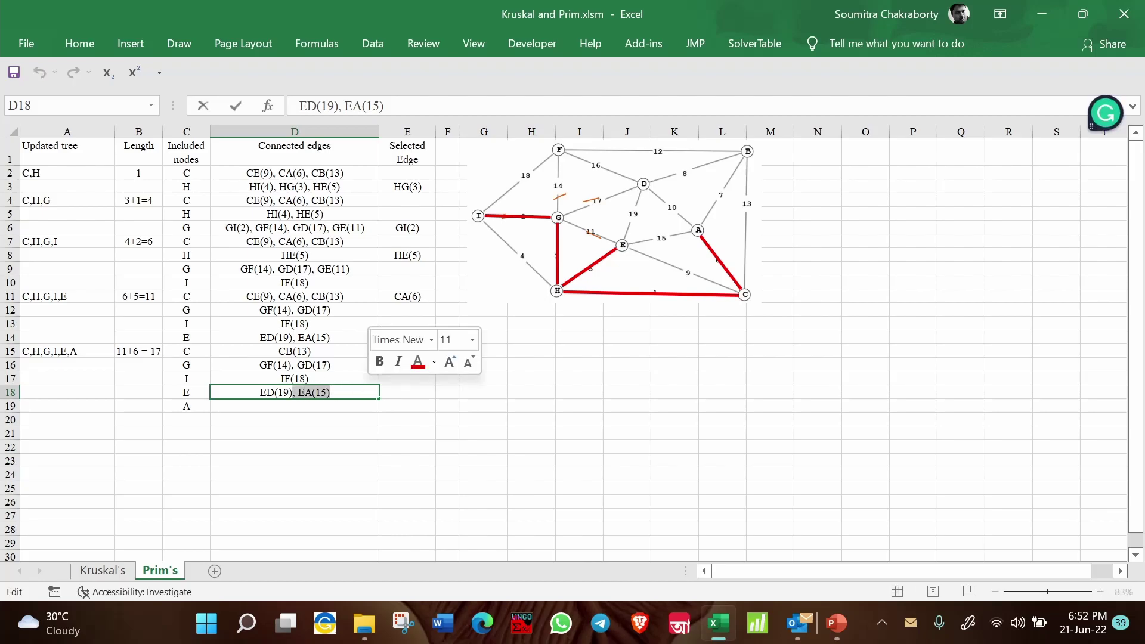
key("BackSpace")
left_click(612, 405)
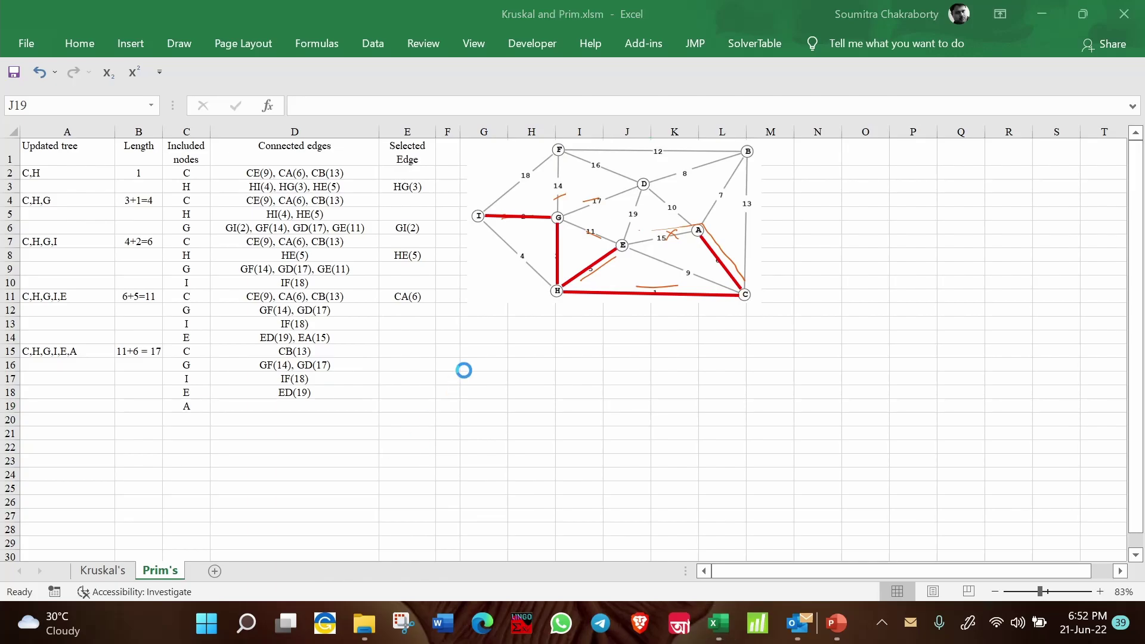
left_click(421, 354)
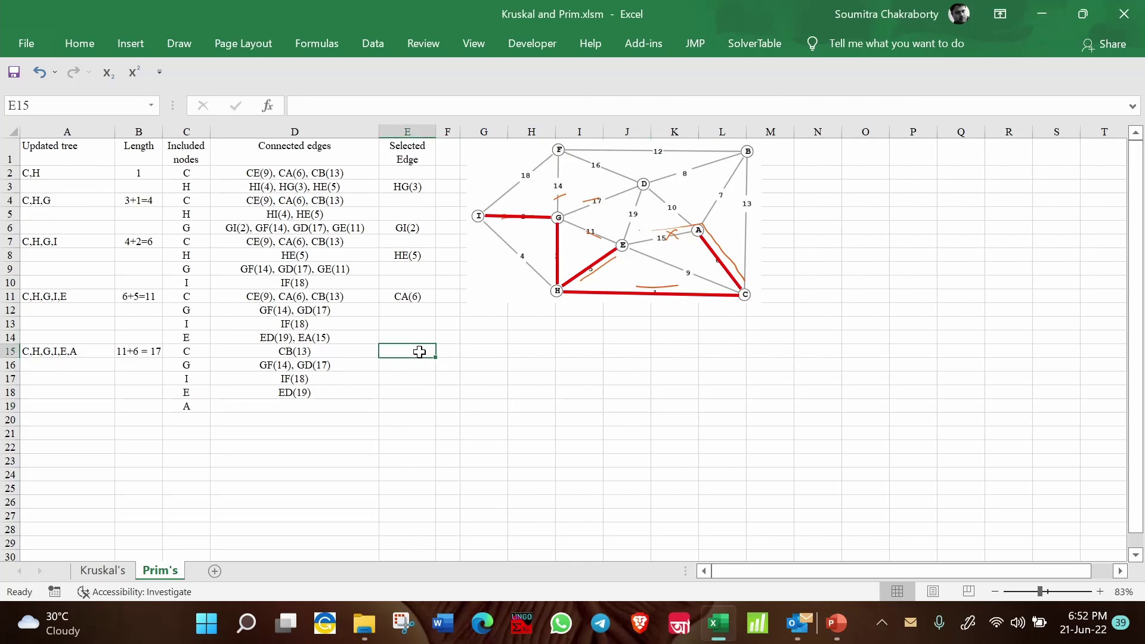
Step: Enter AD(10), AB(7) in D19 as node A's connected edges
left_click(295, 408)
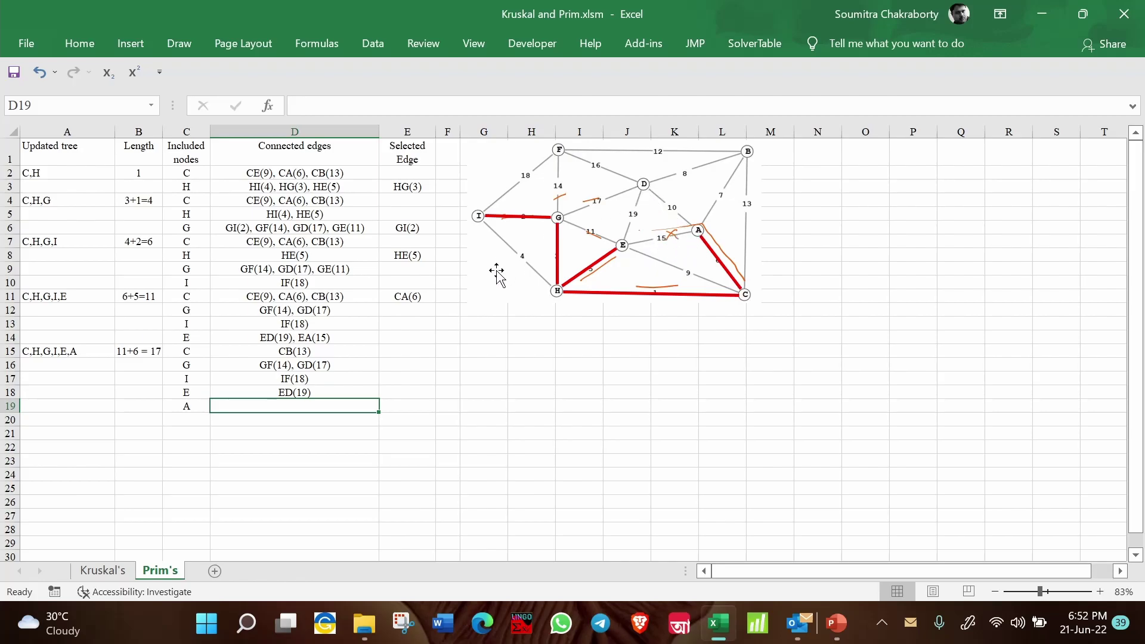
type("AD(10)")
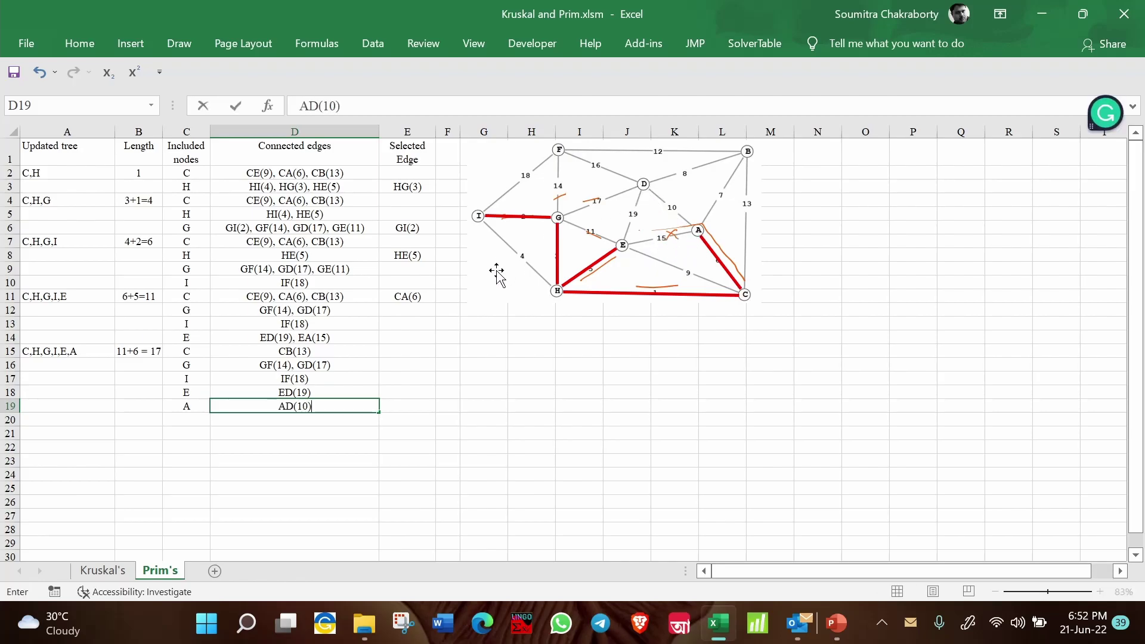
type(", ")
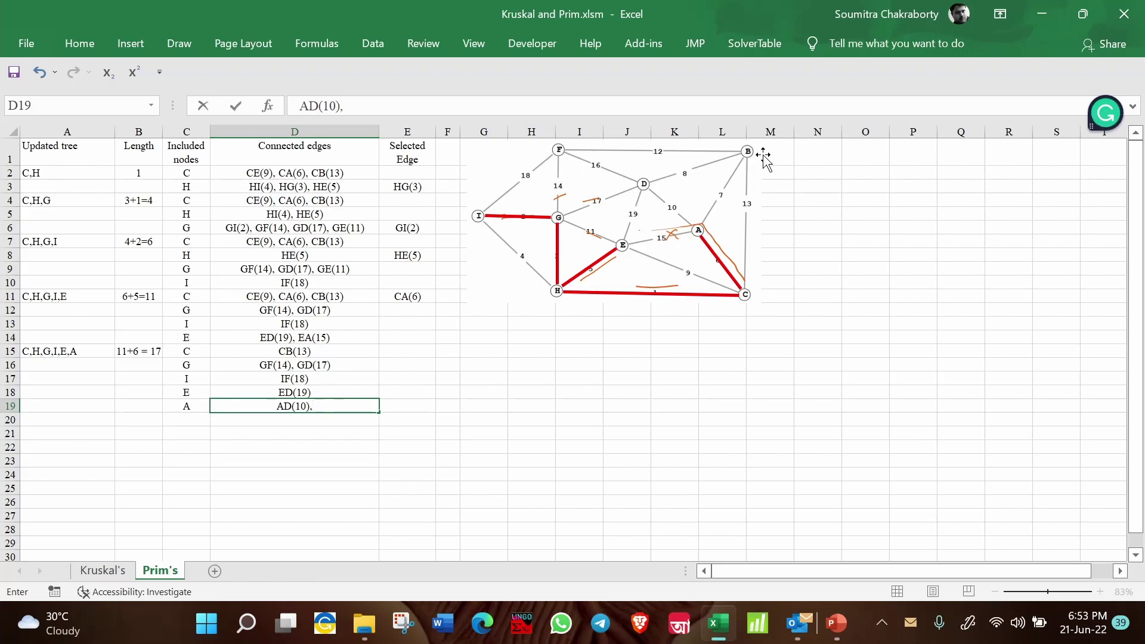
type("AB(")
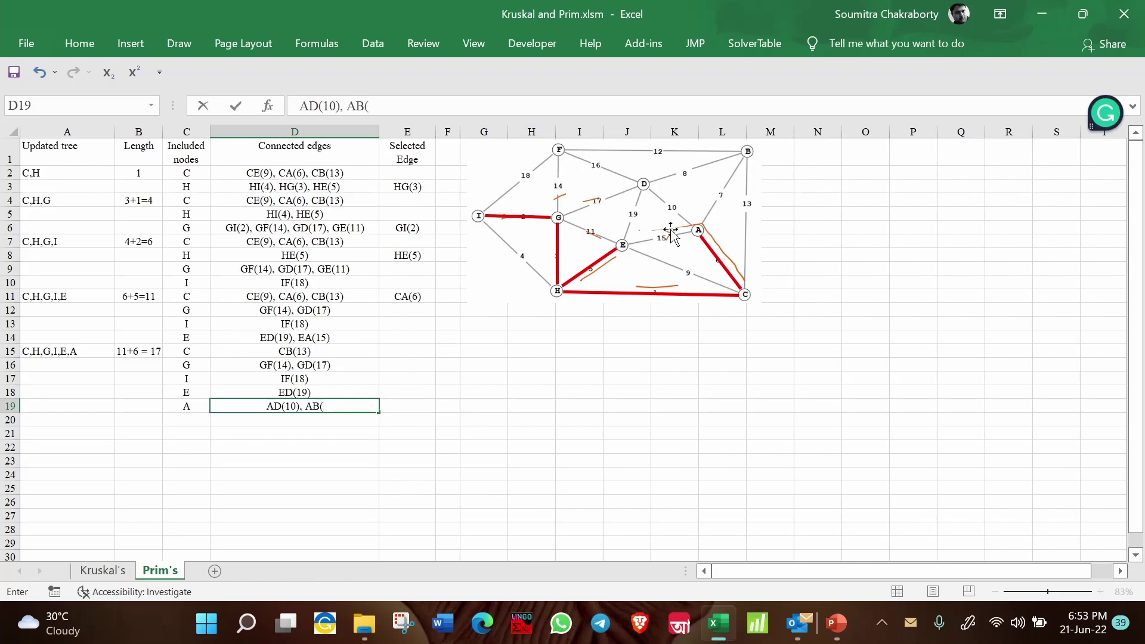
type("7)")
left_click(534, 366)
Step: Review the connected edges in D16:D19 and enter AB(7) in E19 as the selected edge
left_click(353, 366)
left_click_drag(353, 365, 354, 407)
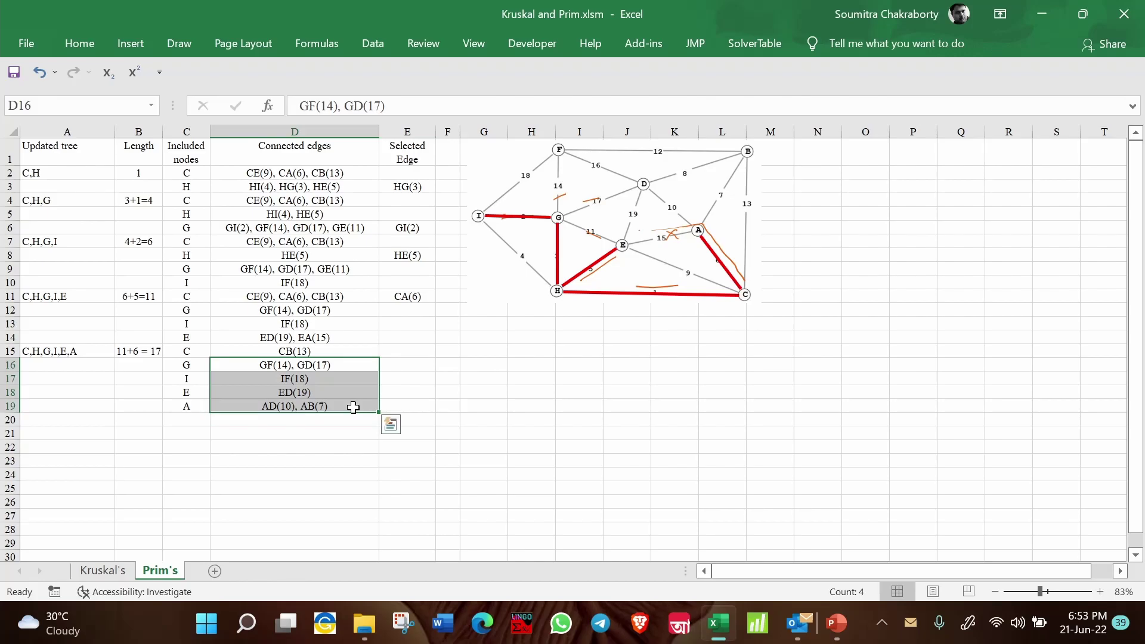
left_click(398, 408)
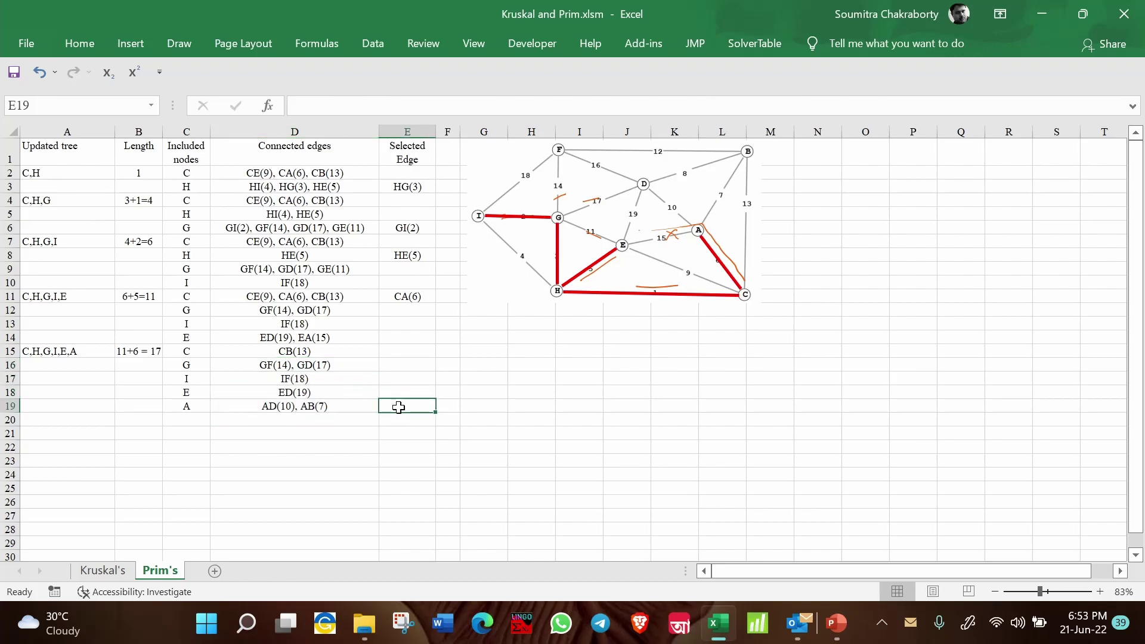
type("AB(7)")
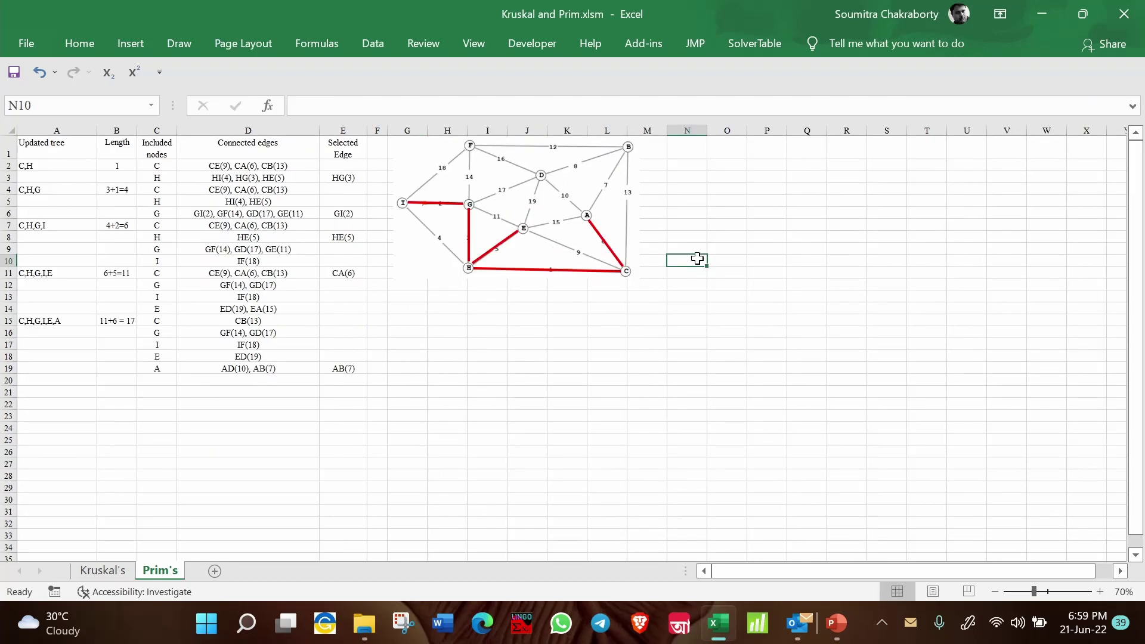
Step: Mark edge A–B of the network diagram with a copy of the red H–E line, fitting its ends to nodes B and A
left_click(503, 245)
key("ctrl+c")
left_click(728, 214)
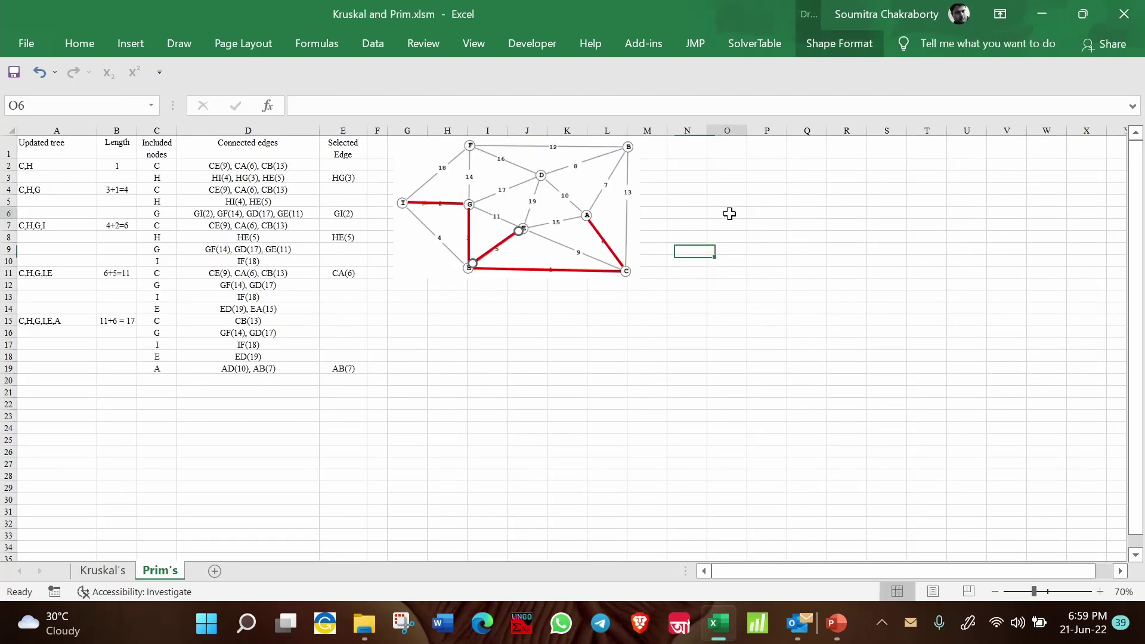
key("ctrl+v")
left_click_drag(757, 198, 625, 152)
left_click(737, 218)
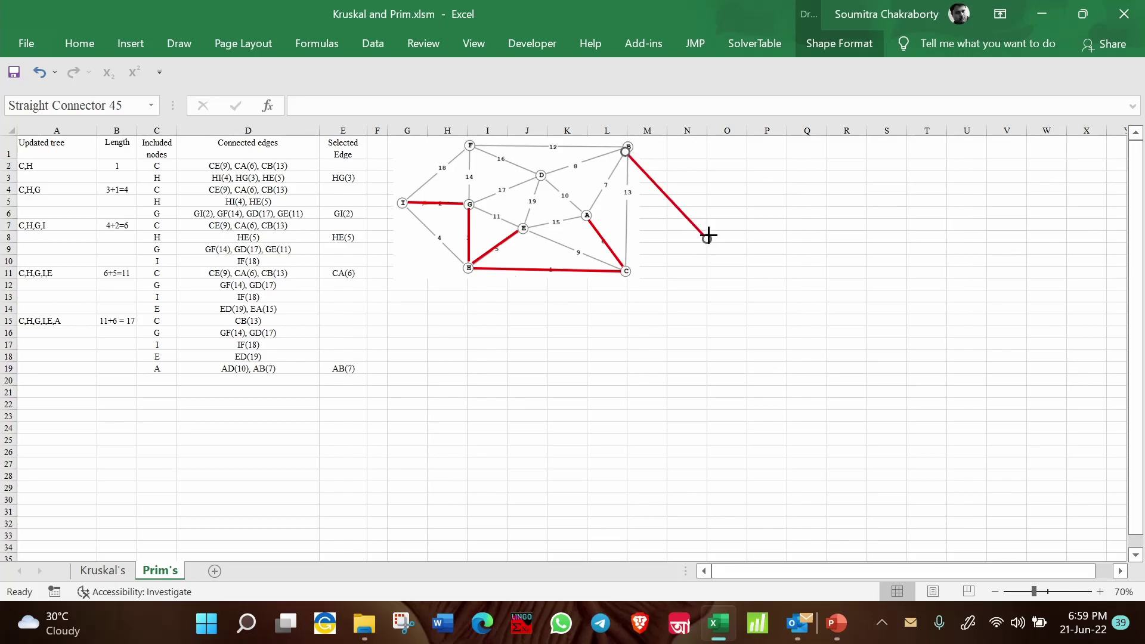
left_click_drag(708, 236, 587, 215)
left_click(231, 365)
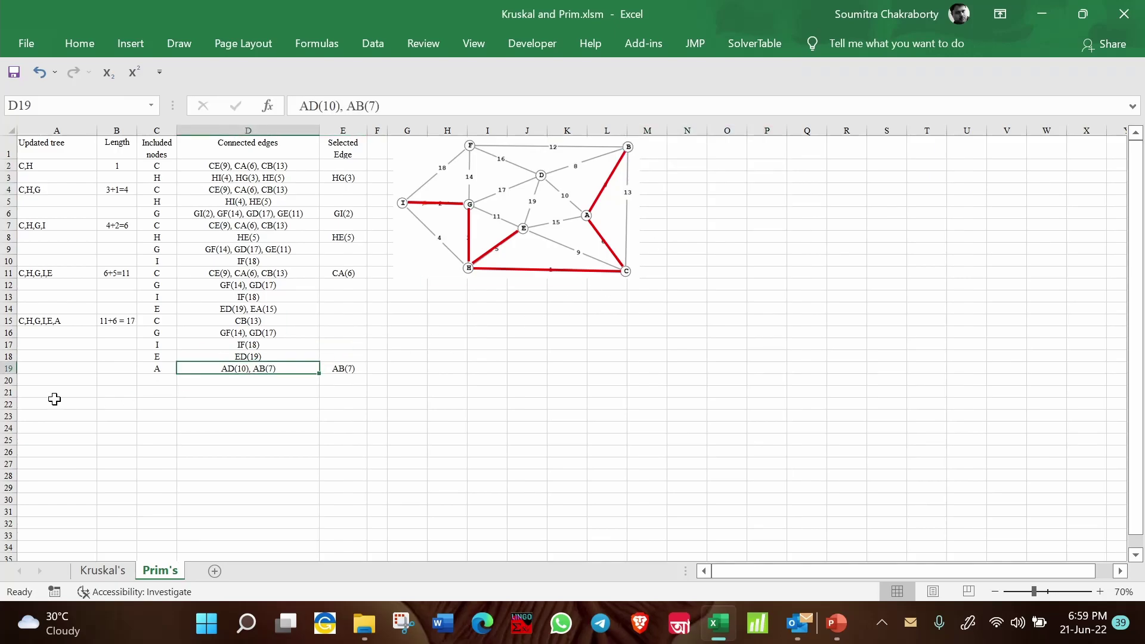
Step: Enter C,H,G,I,E,A,B in A20 as the updated tree and 17+7=24 in B20 as its length
left_click(59, 381)
type("C,")
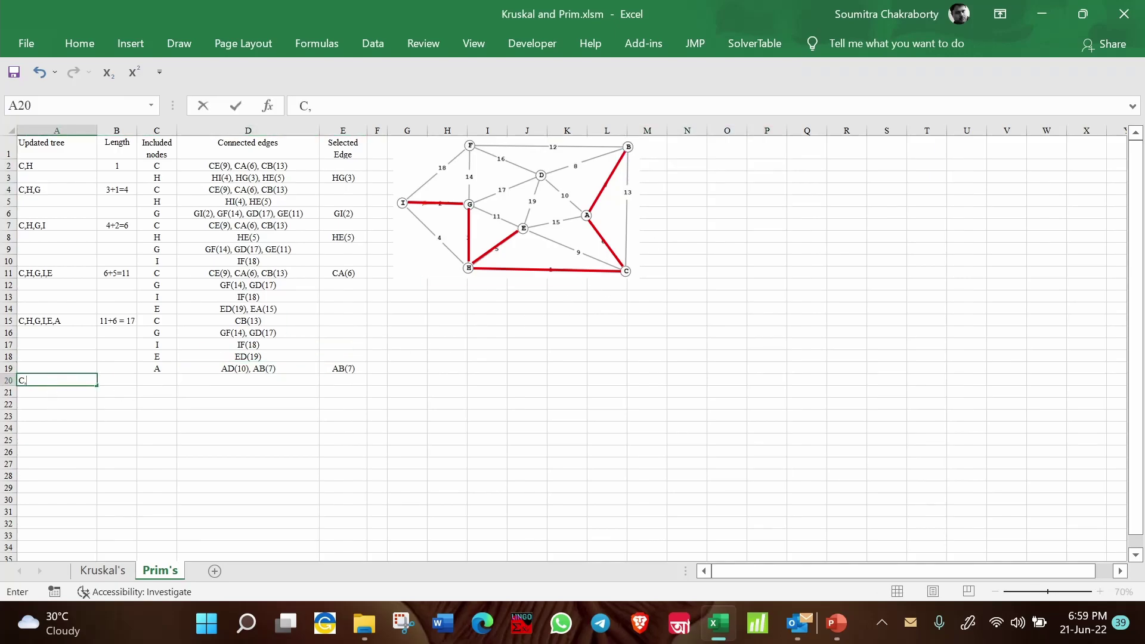
type("H,G,")
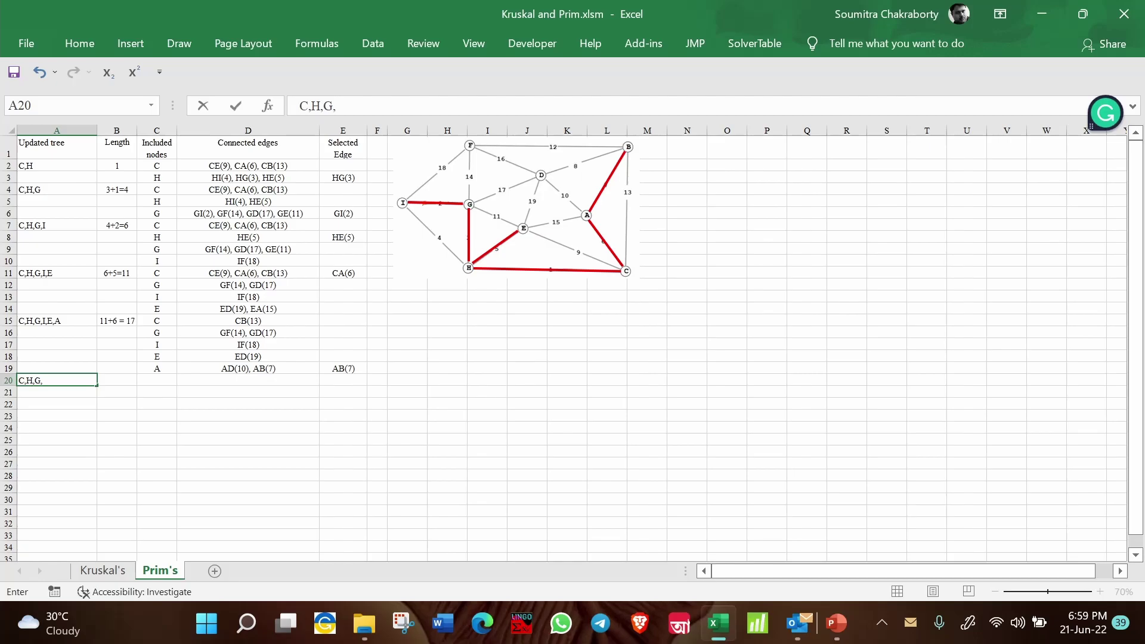
type("I,E,AB")
key("Left")
type(",")
key("Tab")
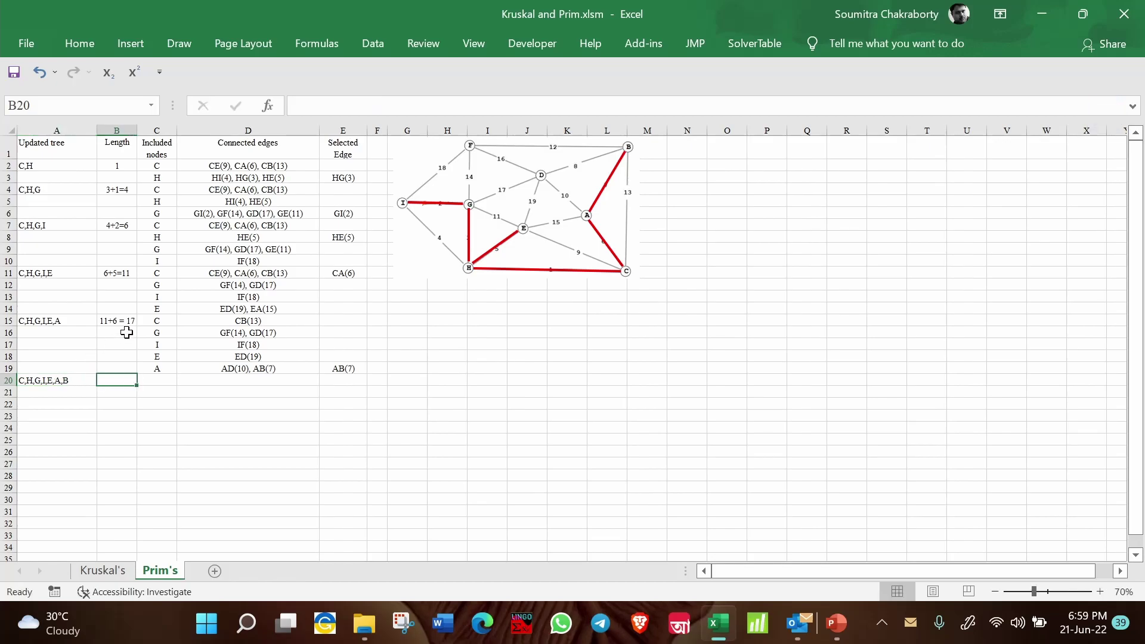
type("17+")
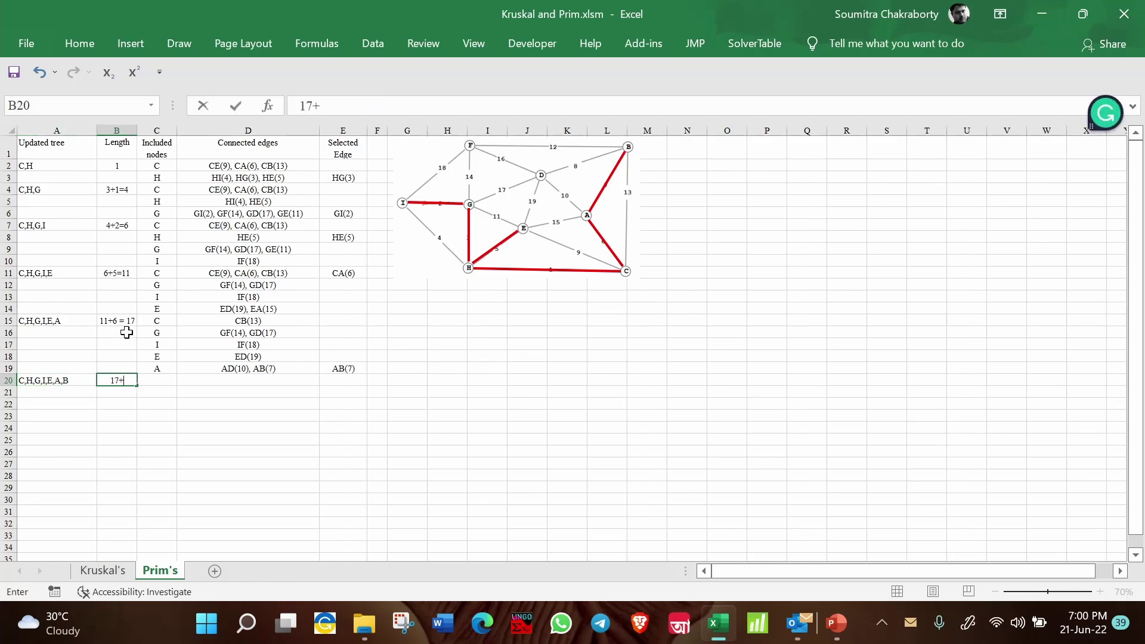
type("7=24")
key("Tab")
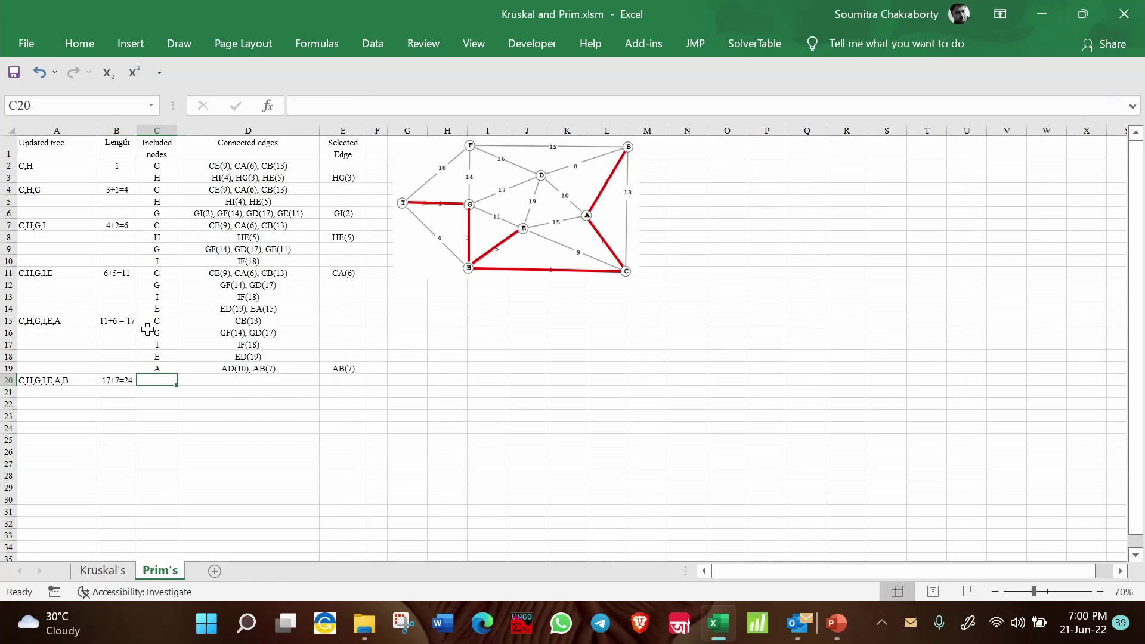
Step: Copy the included nodes G, I, E and A with their connected edges from C16:D19 into C20:D23
left_click(224, 322)
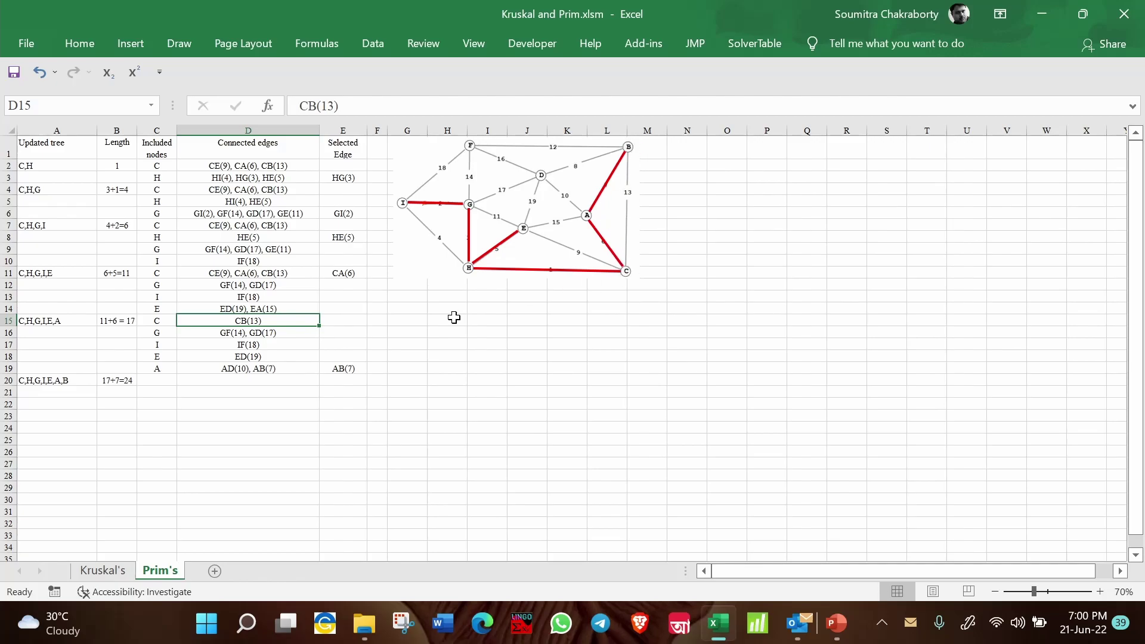
left_click_drag(156, 322, 233, 328)
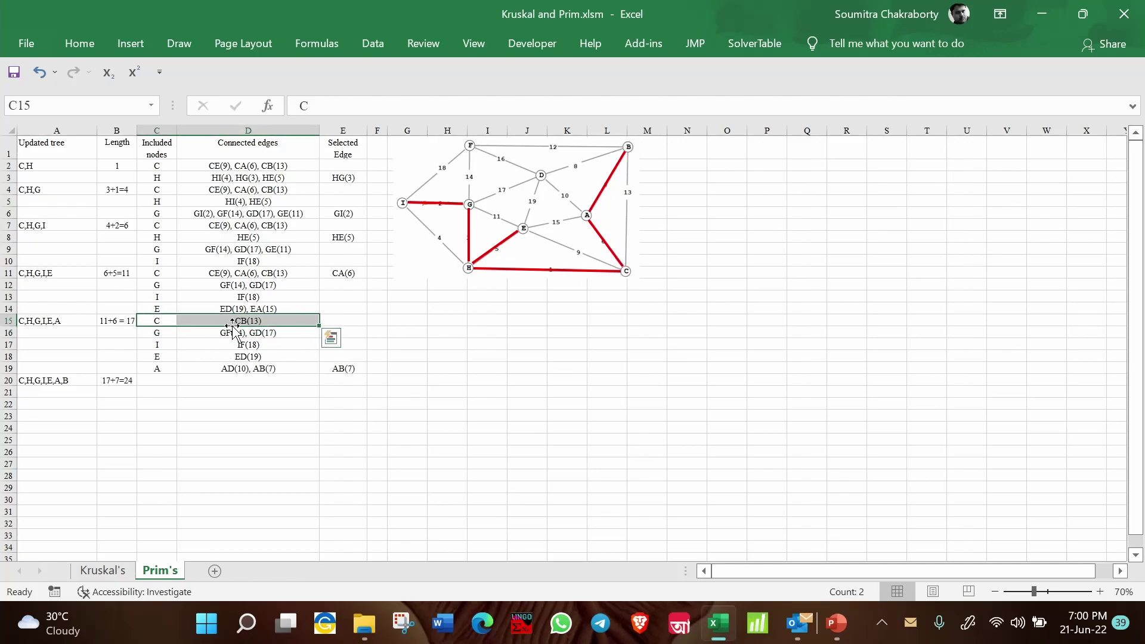
left_click_drag(161, 335, 248, 369)
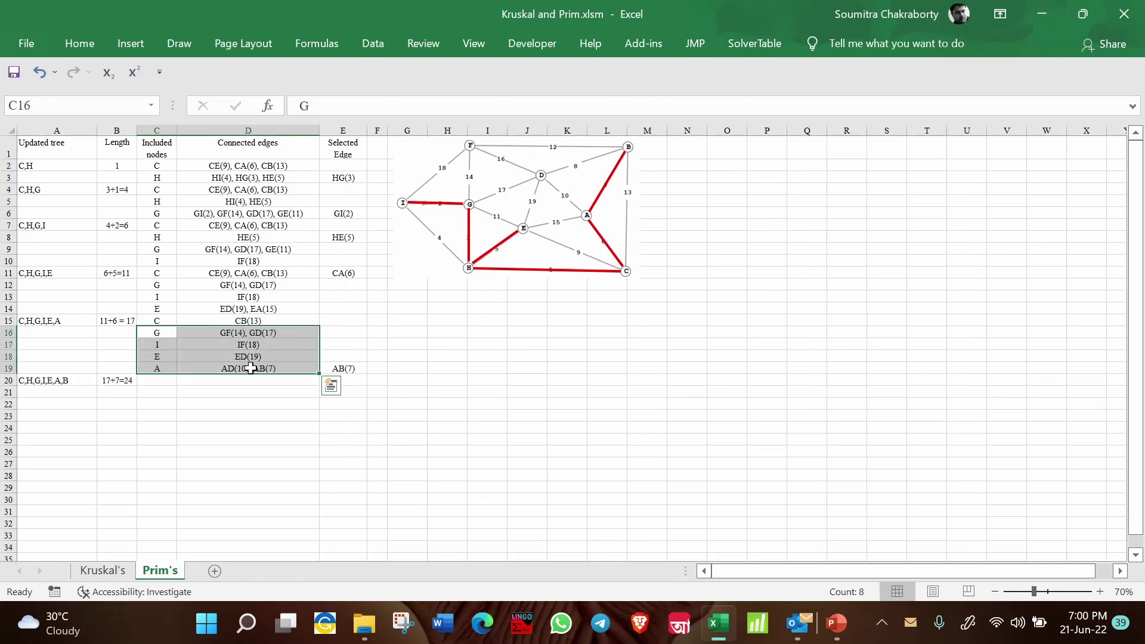
key("ctrl+c")
left_click(167, 383)
key("ctrl+v")
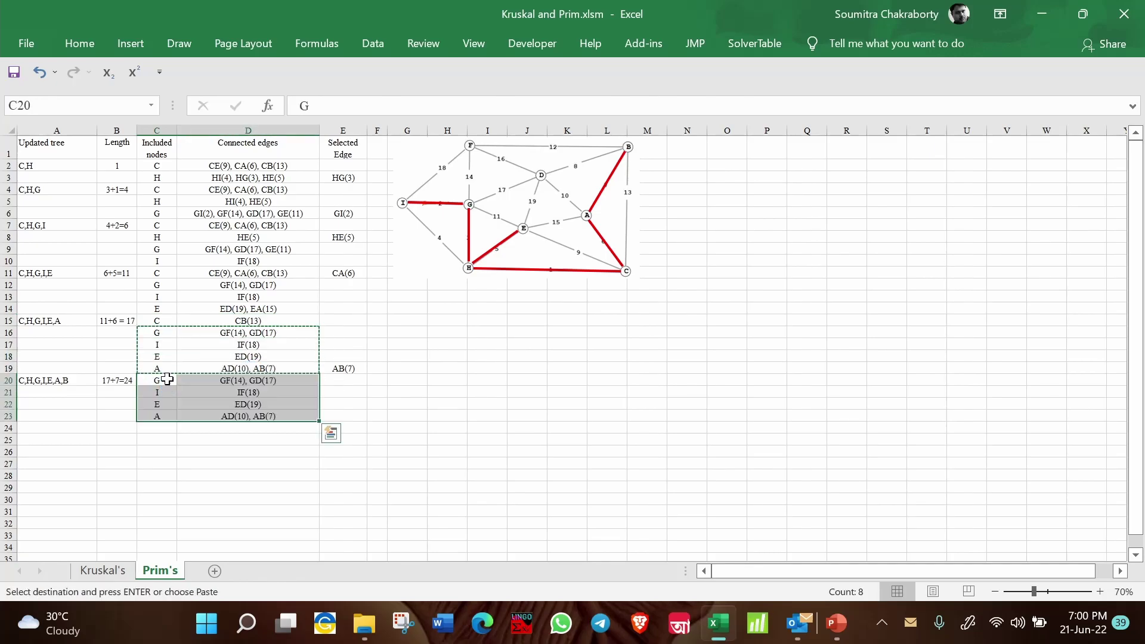
left_click(227, 382)
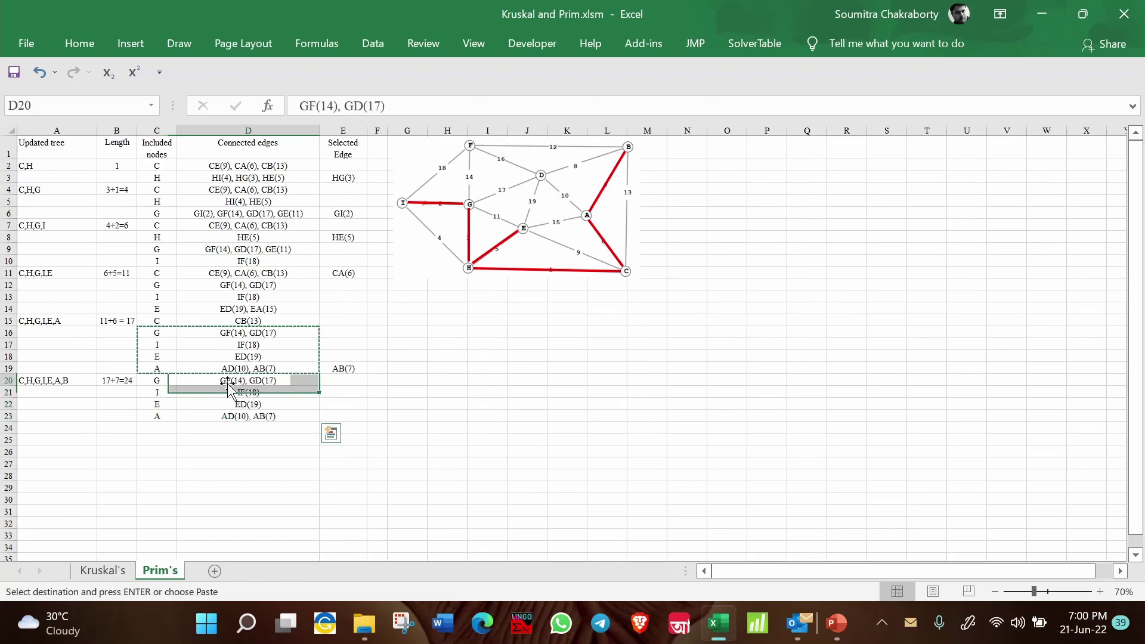
key("Escape")
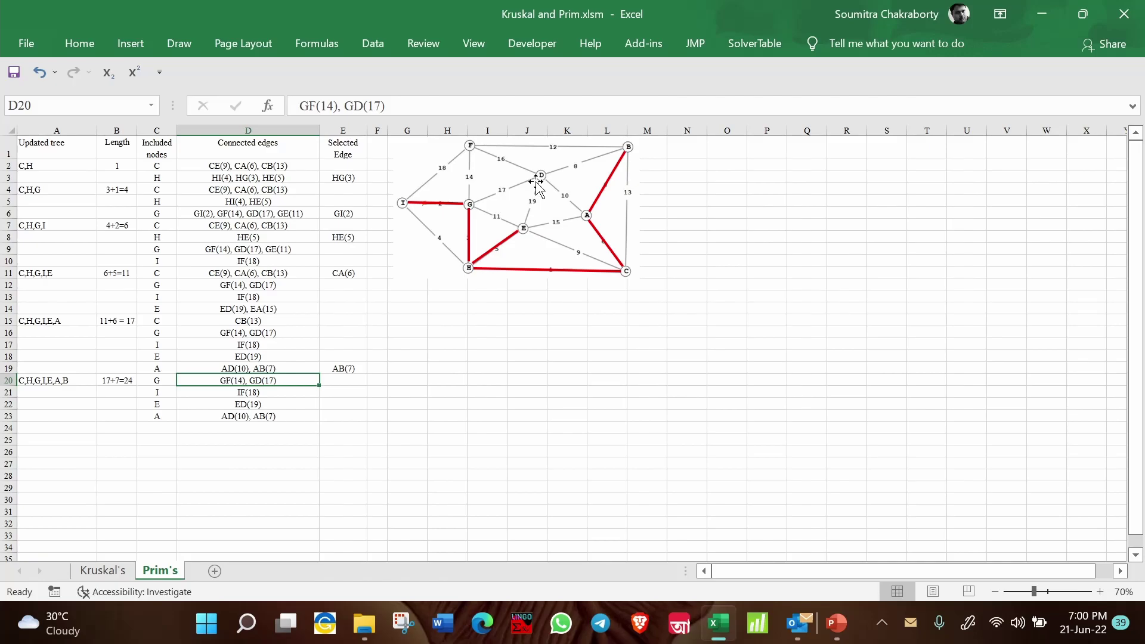
Step: Review the copied edges of nodes I and E and reduce node A's connected edges in D23 to AD(10)
left_click(257, 394)
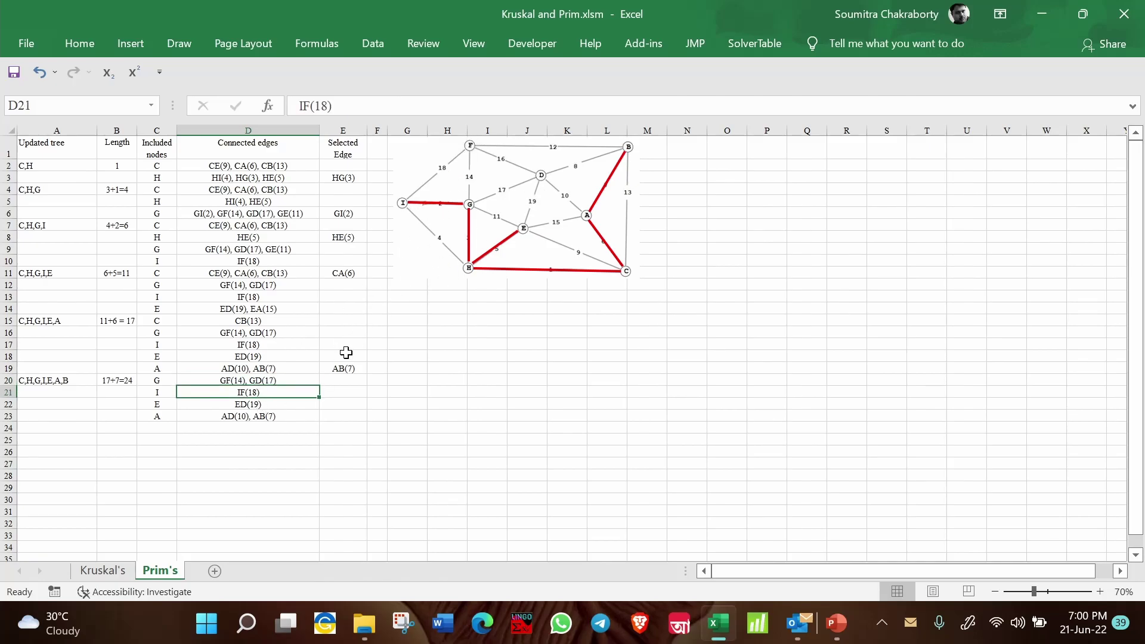
left_click(267, 407)
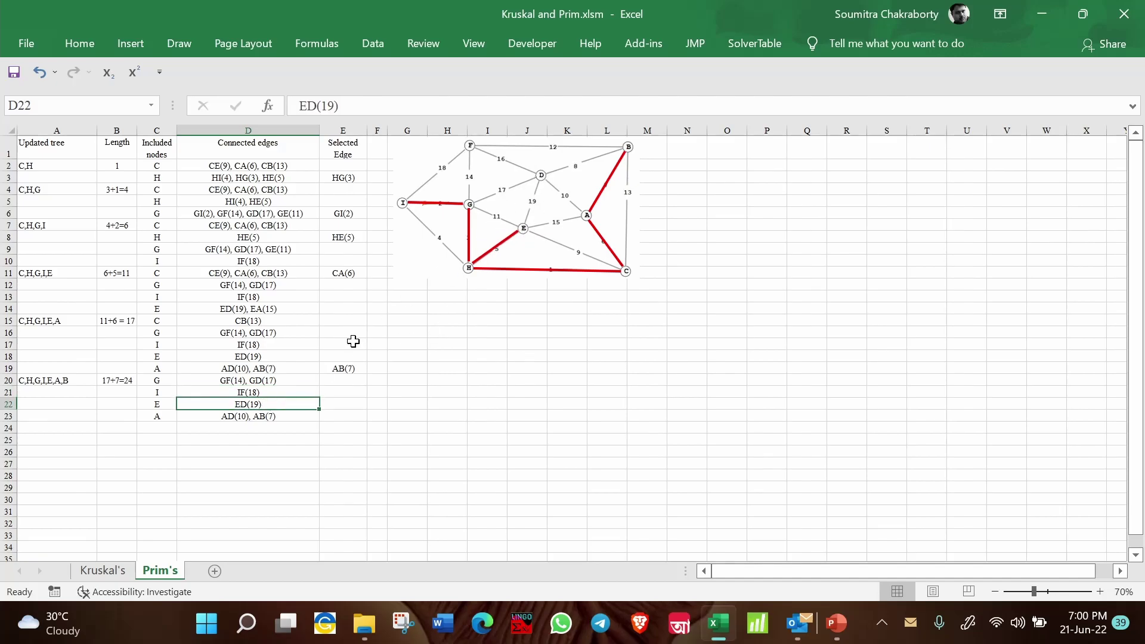
double_click(258, 415)
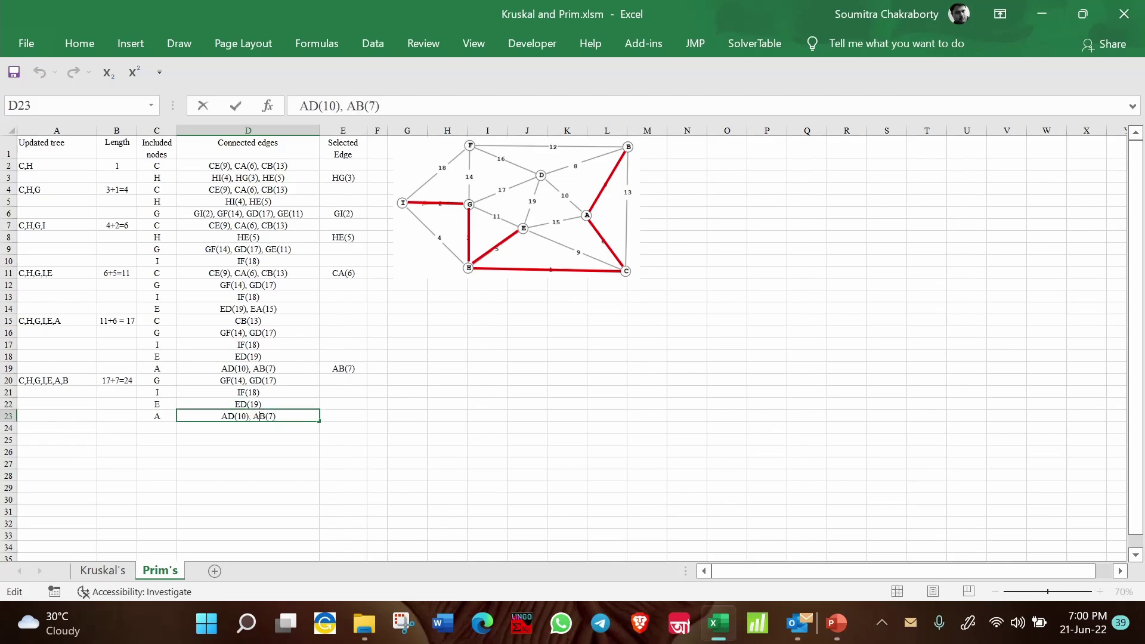
left_click_drag(251, 416, 276, 416)
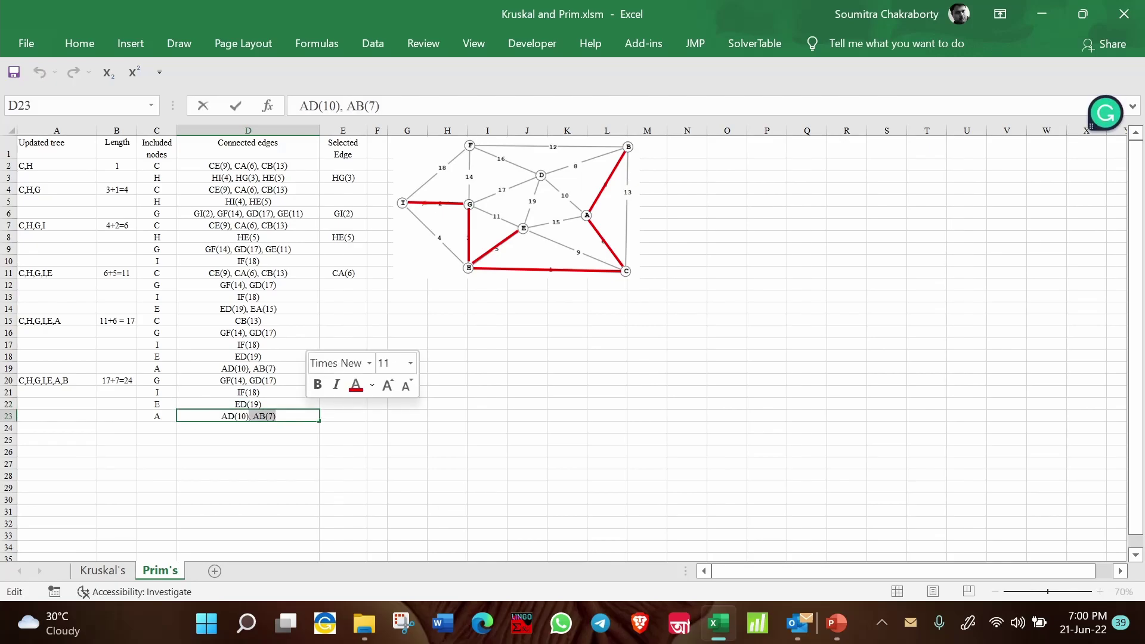
key("ctrl+x")
key("BackSpace")
key("BackSpace")
left_click(352, 367)
key("ctrl+v")
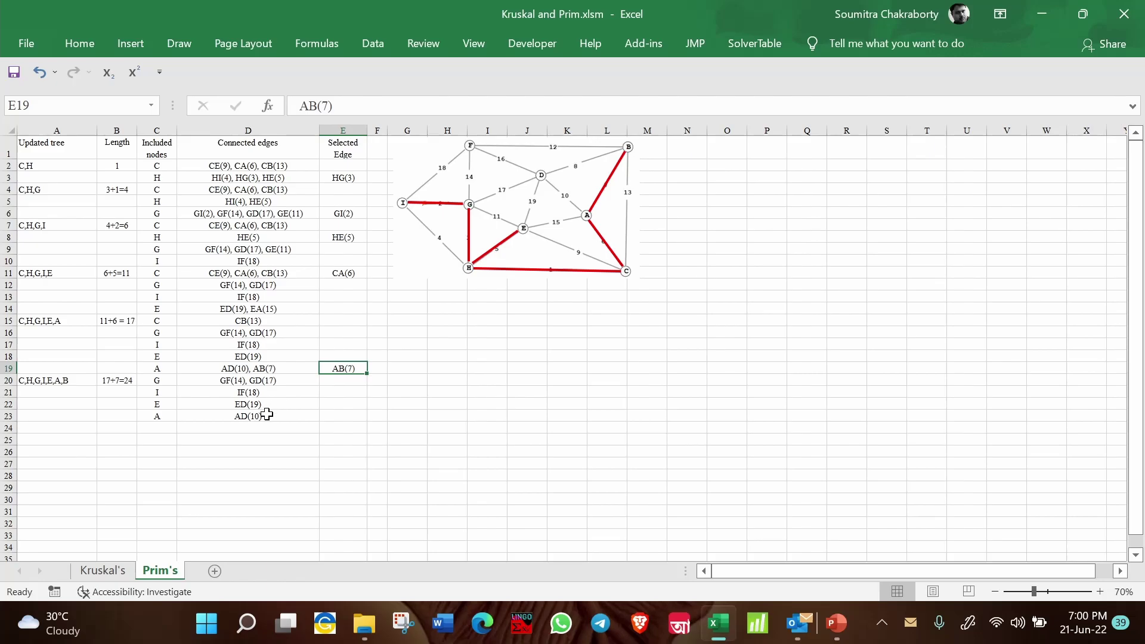
left_click(250, 417)
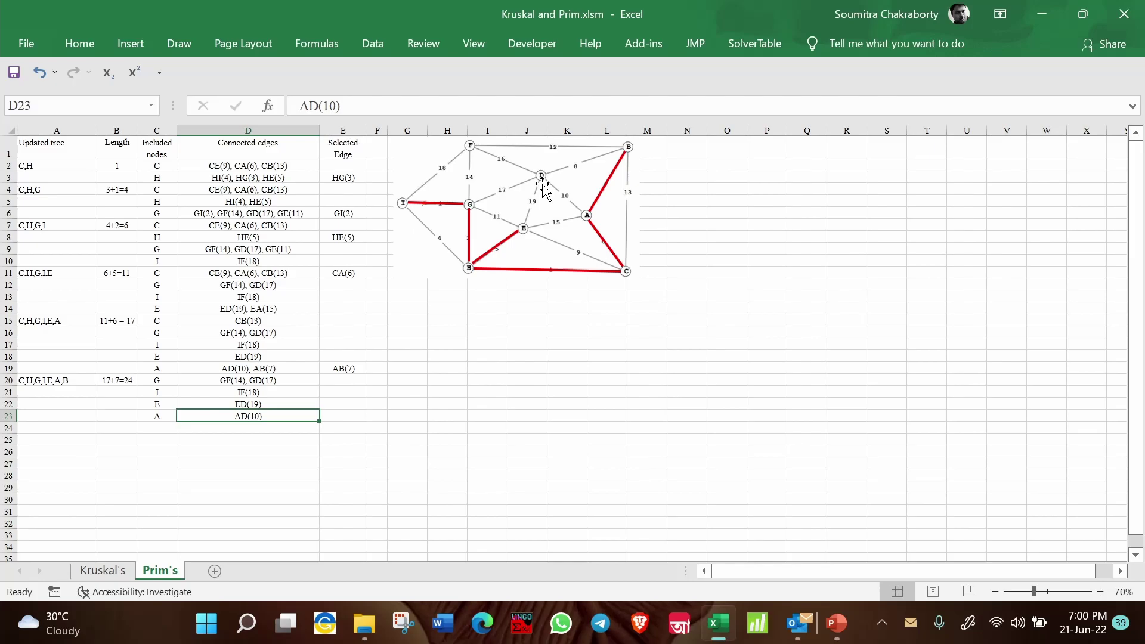
left_click(353, 392)
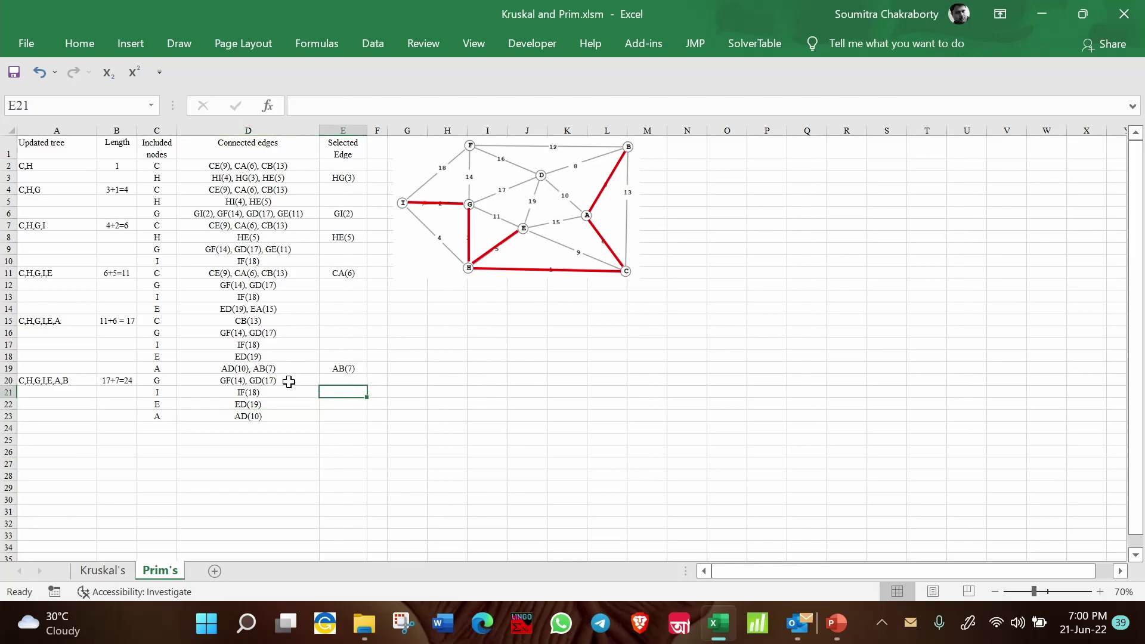
left_click_drag(289, 382, 291, 419)
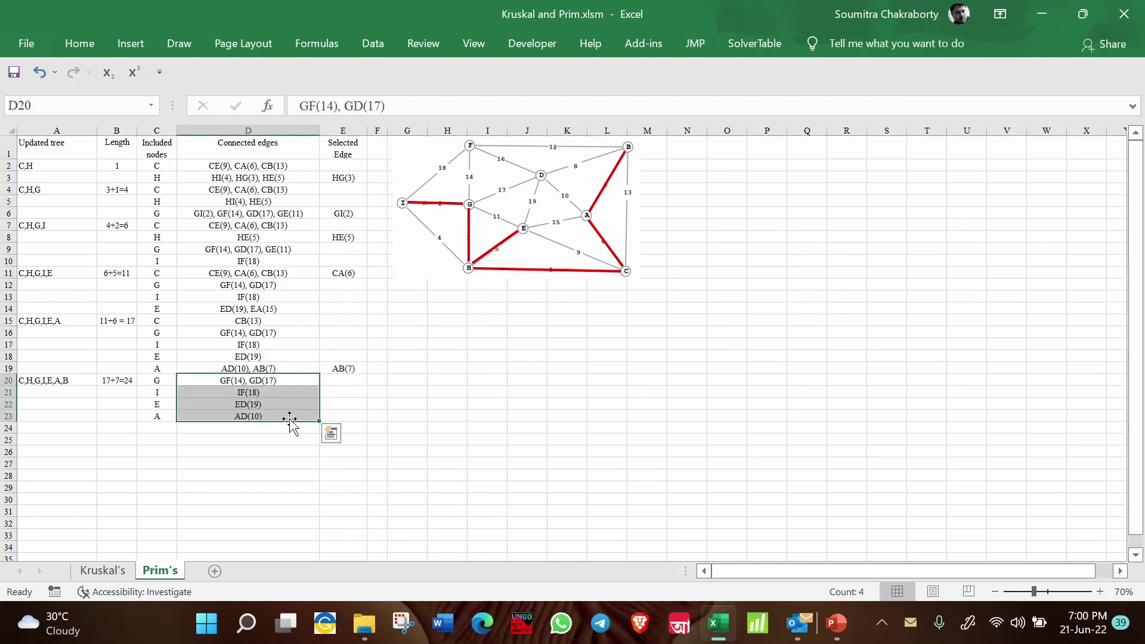
left_click(341, 415)
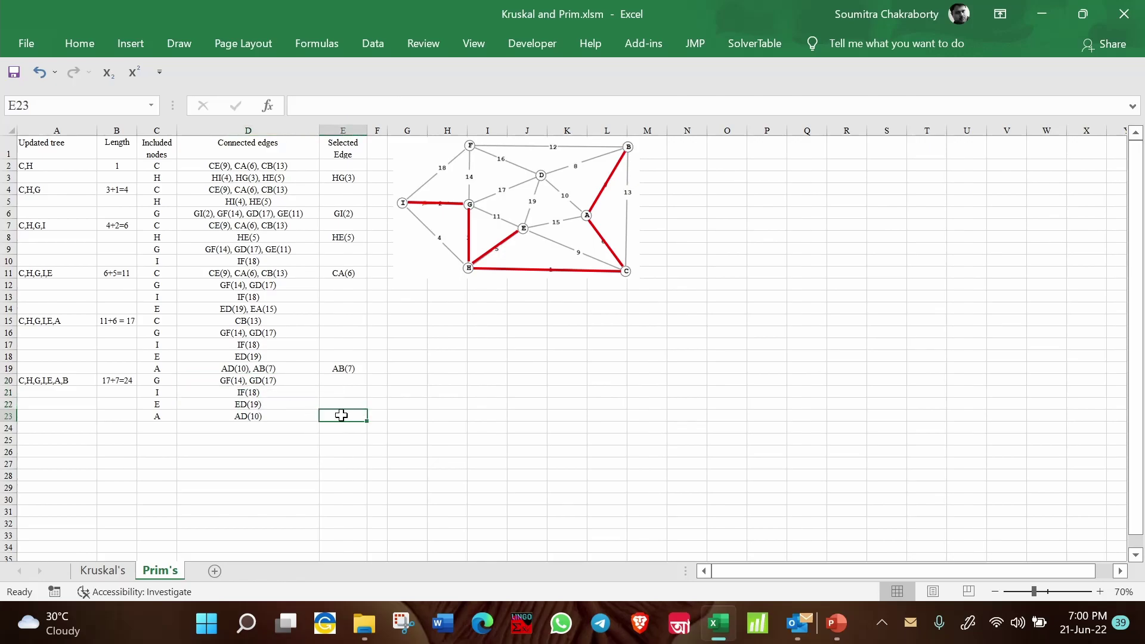
type("AD(10)")
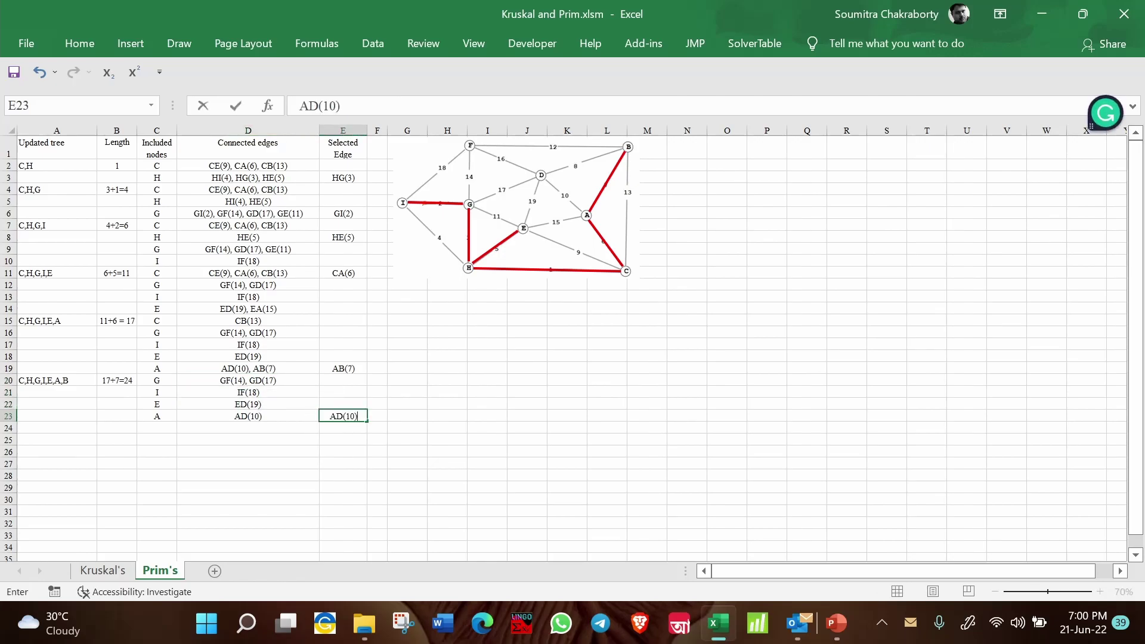
key("Return")
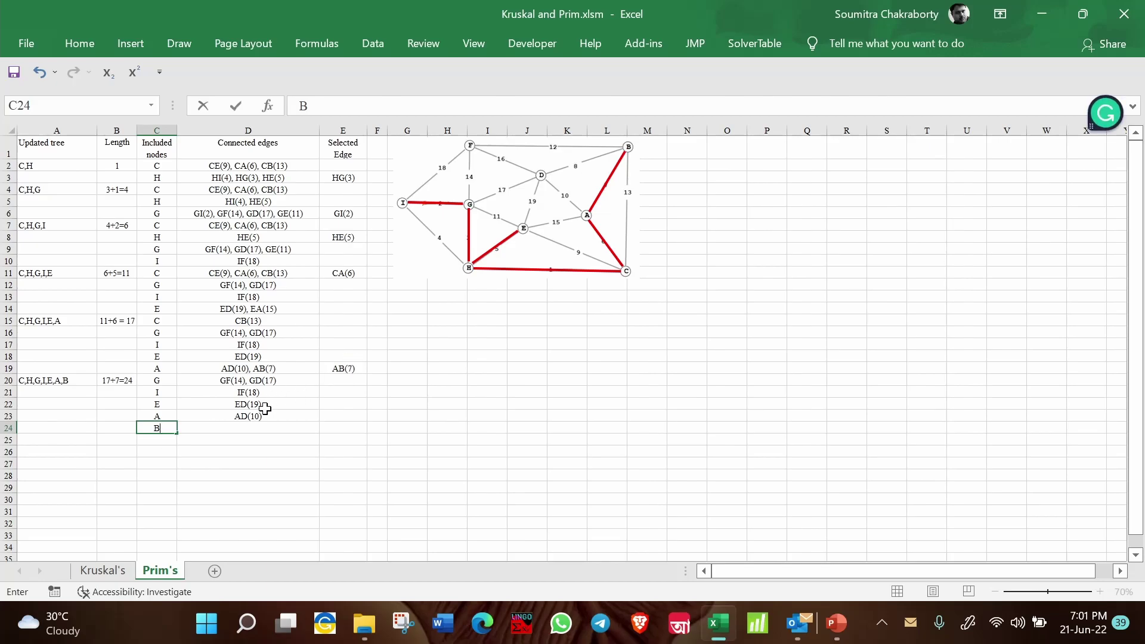
Step: Add node B in C24 and enter BF(12), BD(8) in D24 as its connected edges
left_click(252, 425)
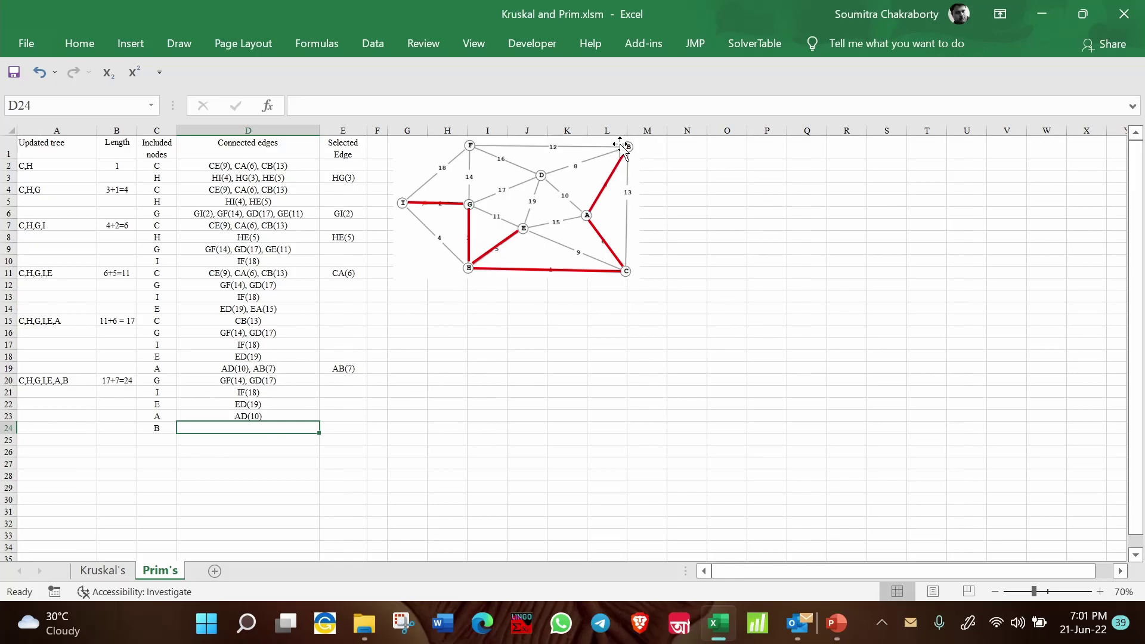
type("BF")
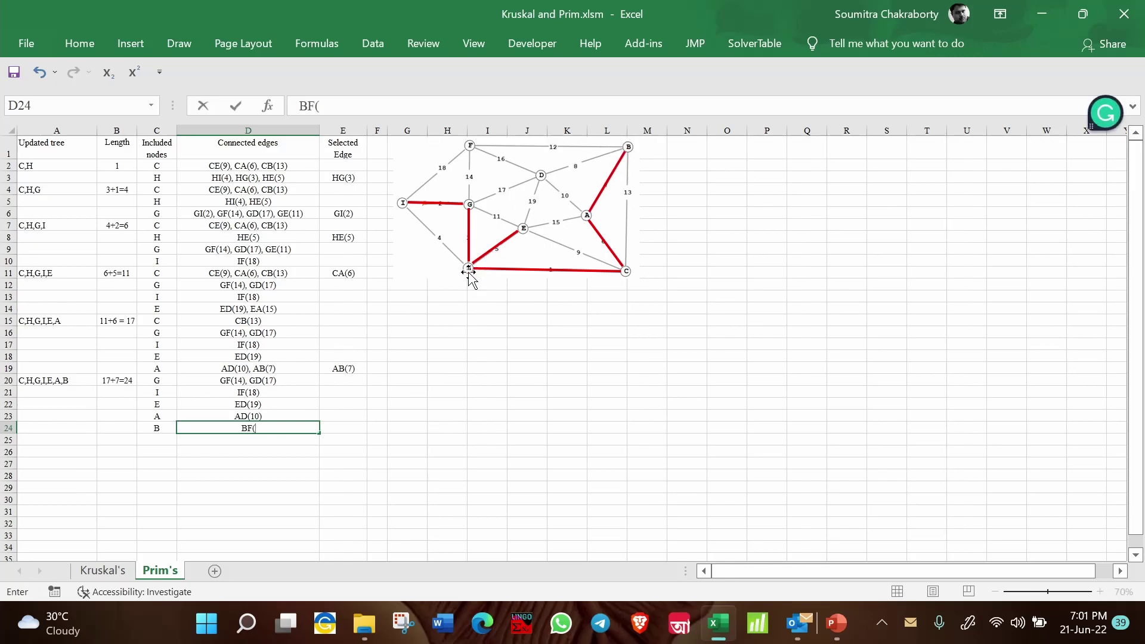
type("(12), BD9")
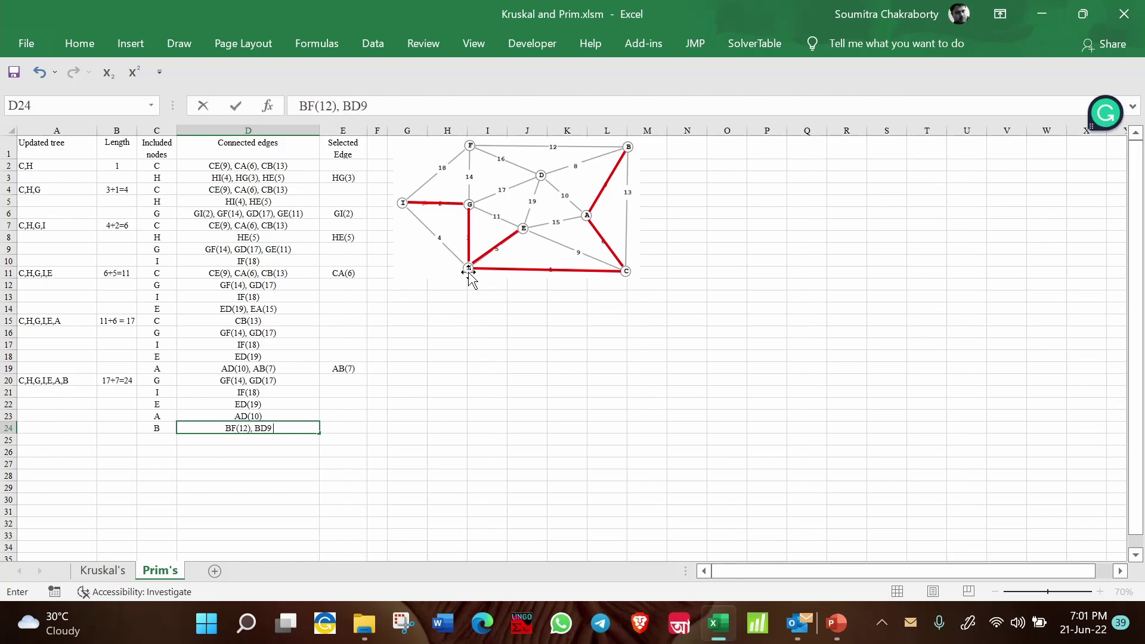
type(")")
key("BackSpace")
key("BackSpace")
type("(8)")
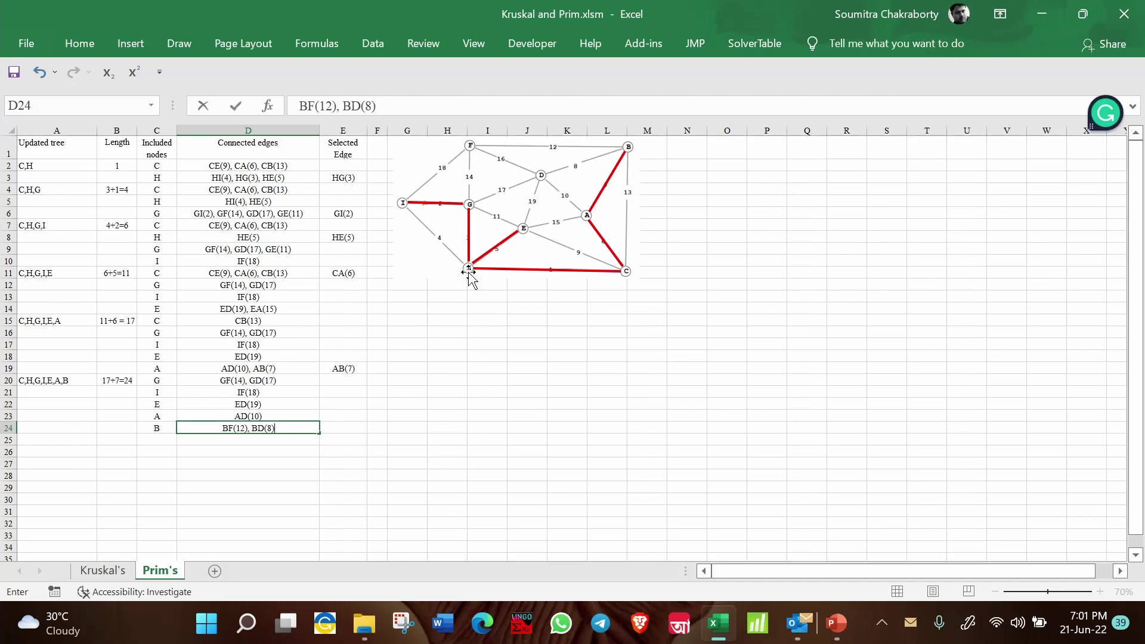
left_click(527, 401)
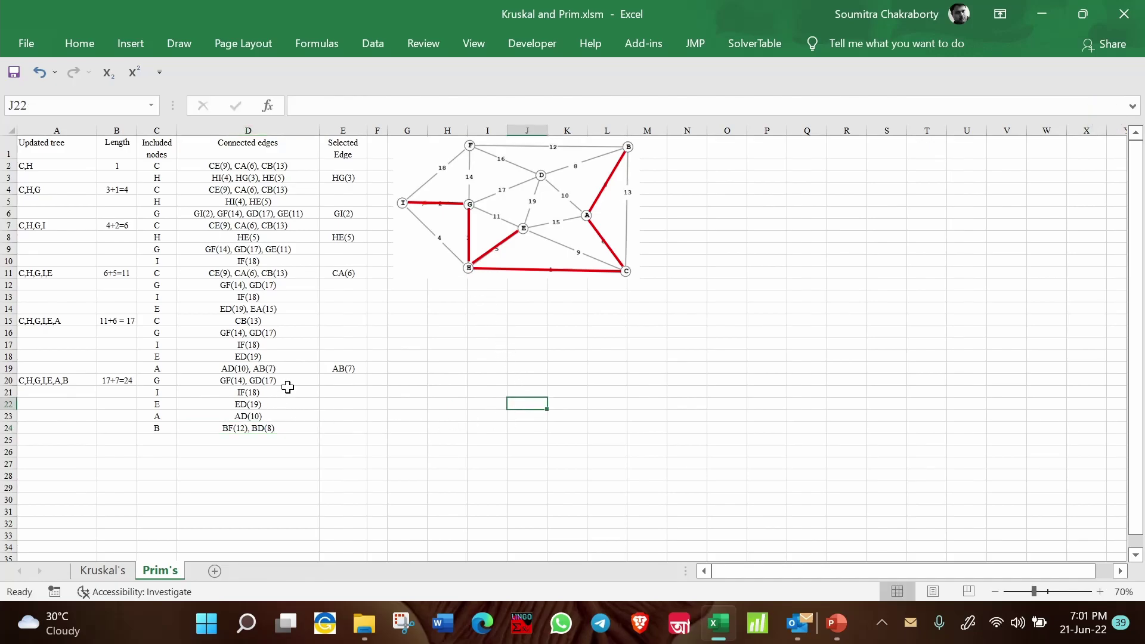
Step: Review the connected edges in D20:D24 and enter BD(8) in E24 as the selected edge
left_click_drag(288, 381, 287, 433)
double_click(344, 430)
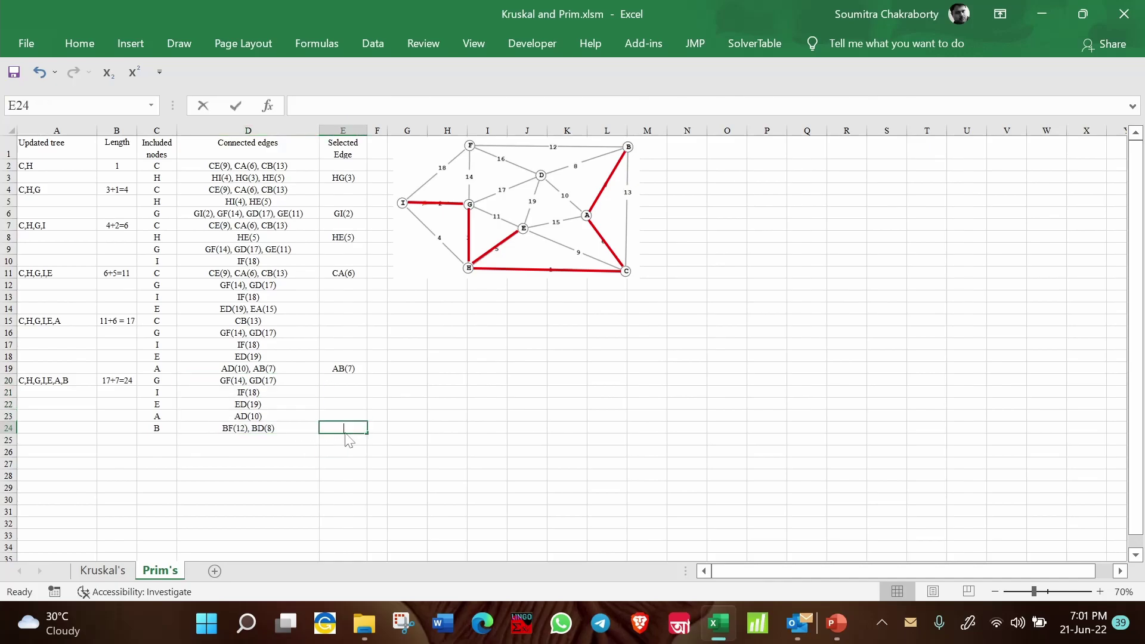
type("BD(8)")
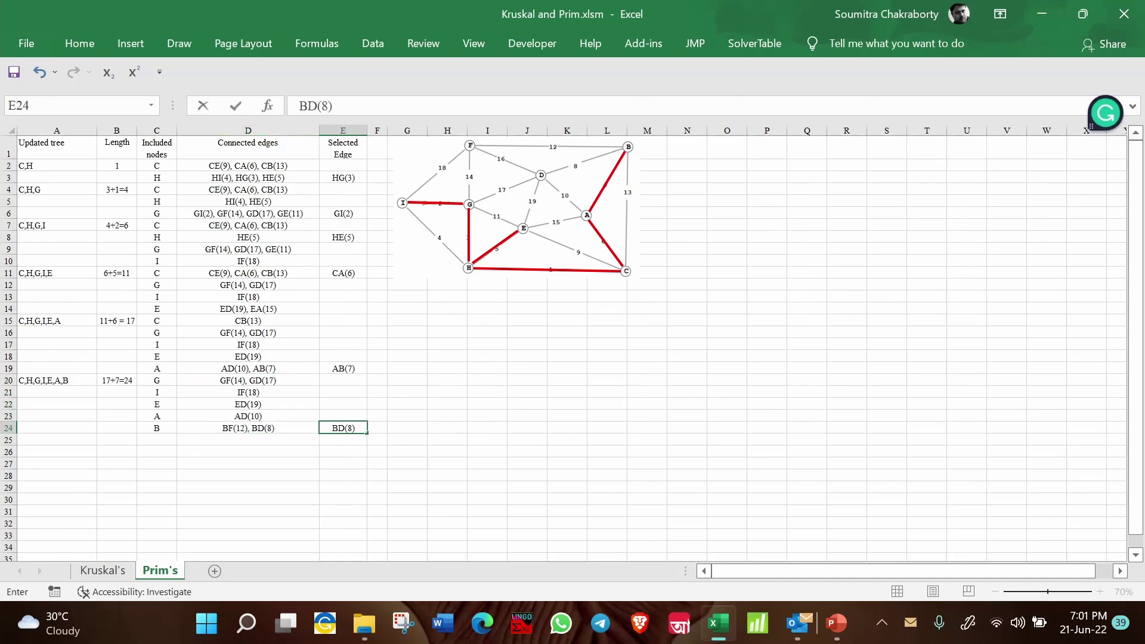
left_click(488, 404)
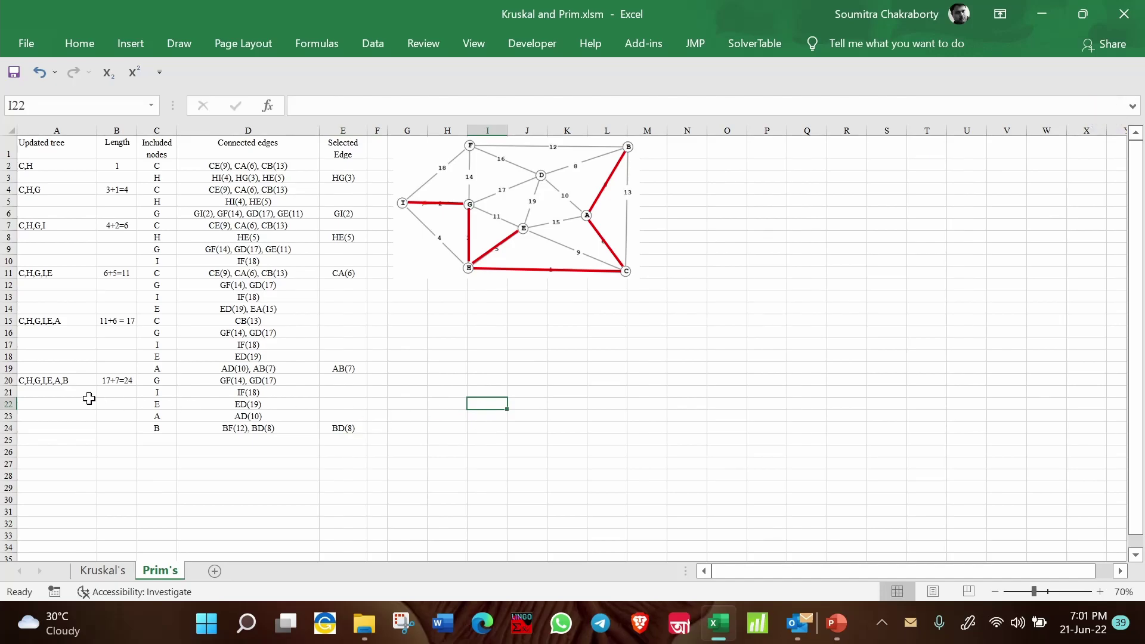
Step: Enter C,H,G,I,E,A,B,D in A25 as the updated tree and 24+8=32 in B25 as its length
left_click(65, 441)
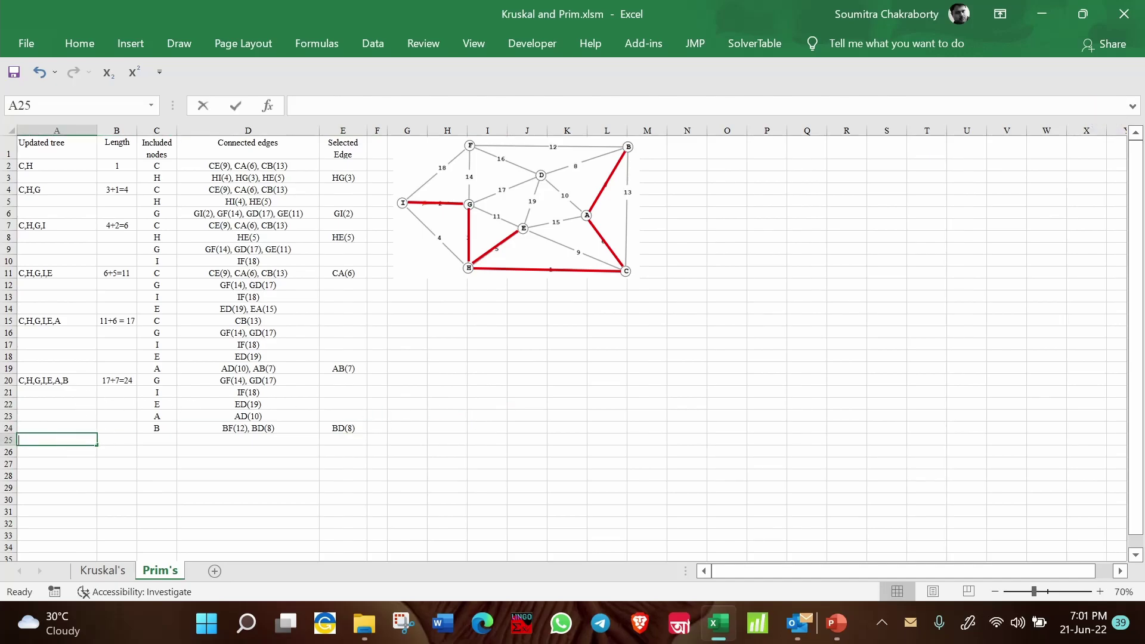
type("C,H,G,")
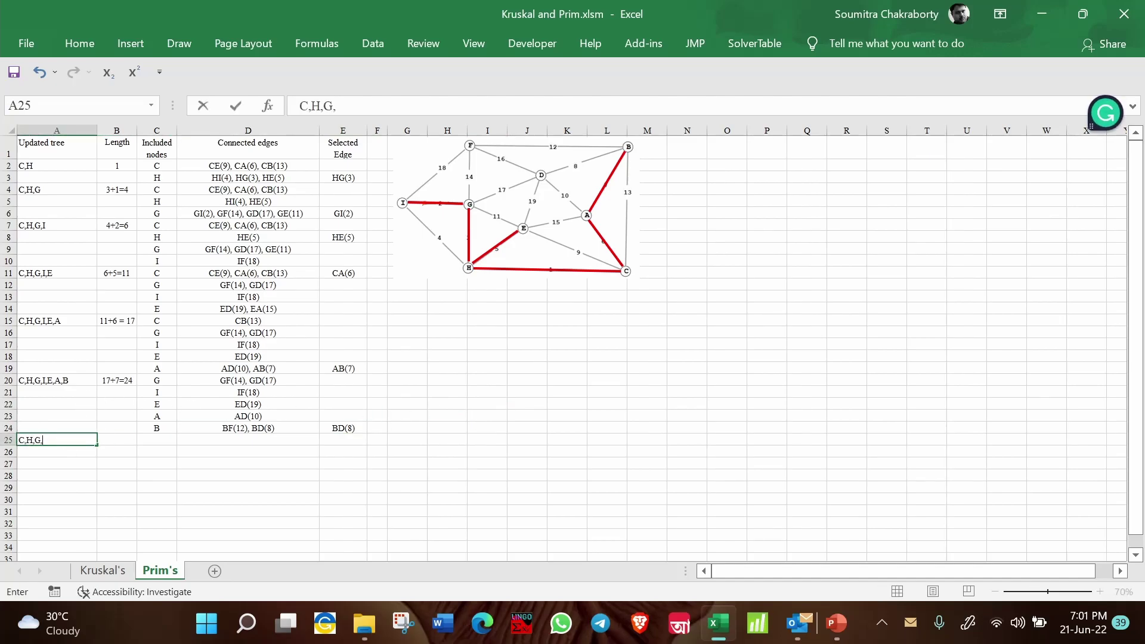
type("I,E,A,B,D")
key("Tab")
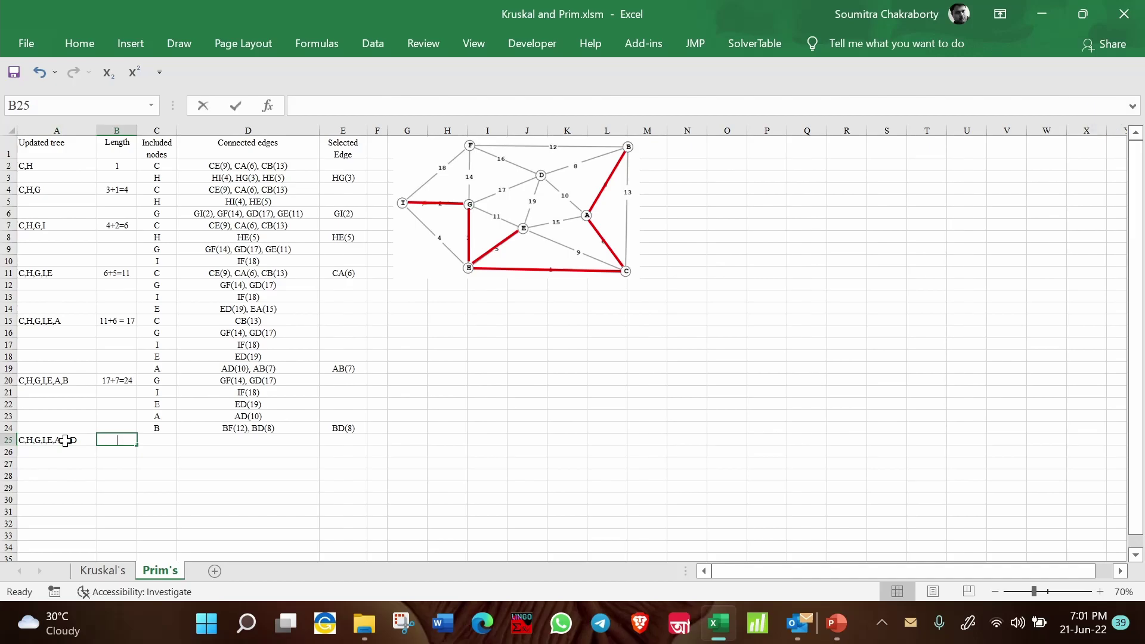
type("24+8=32")
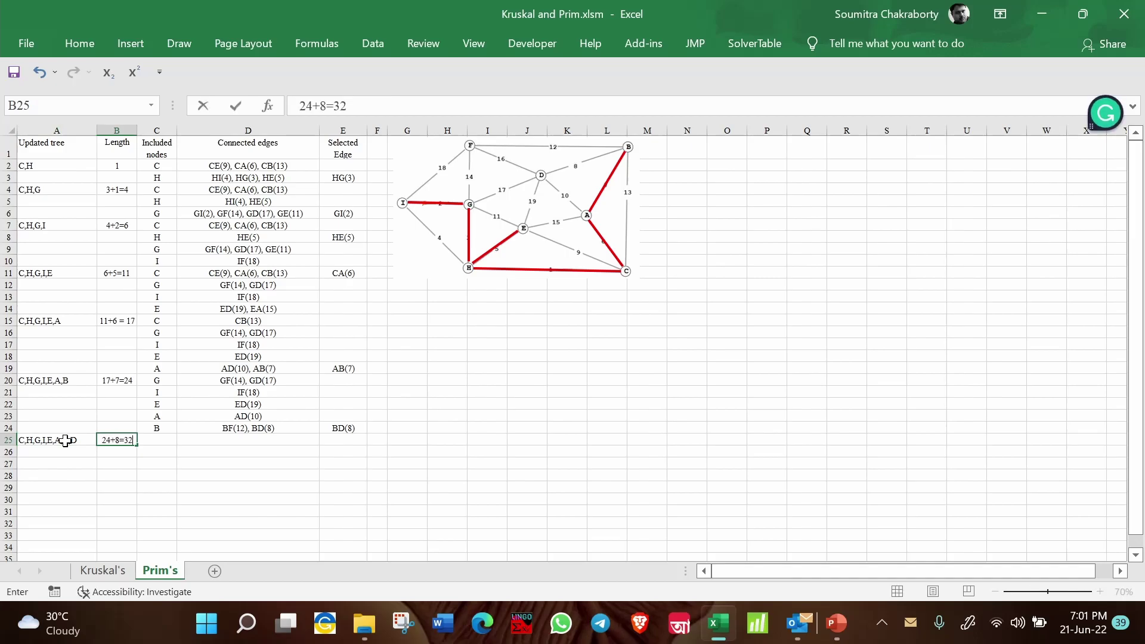
key("Tab")
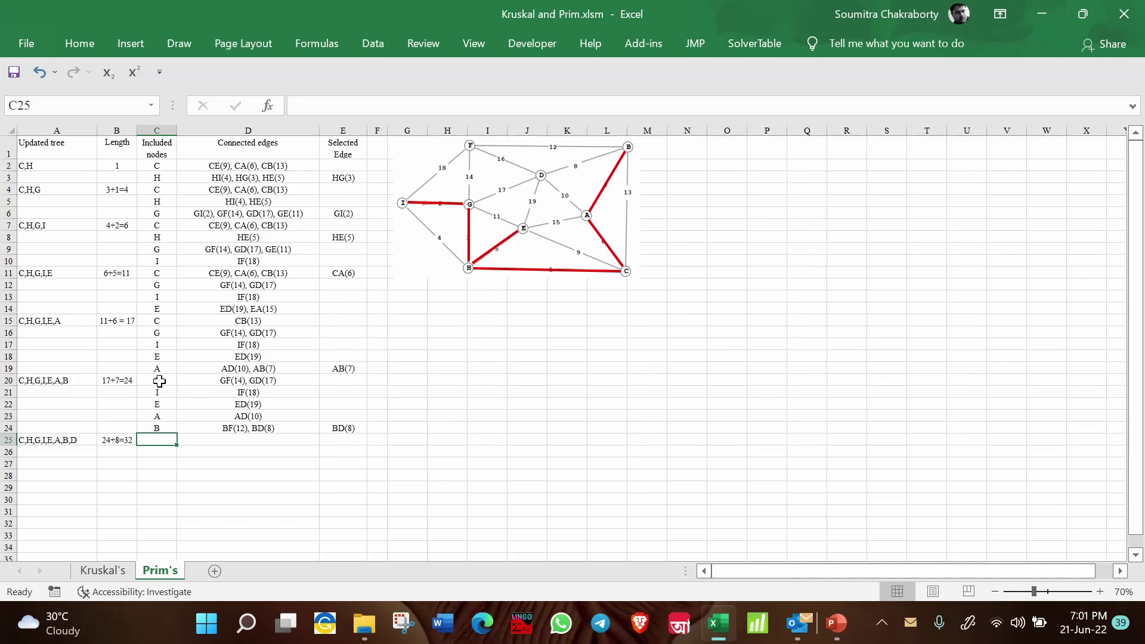
Step: Copy the included nodes G, I, E, A and B with their connected edges from C20:D24 into C25:D29
left_click_drag(159, 377, 263, 428)
key("ctrl+c")
left_click(159, 440)
key("ctrl+v")
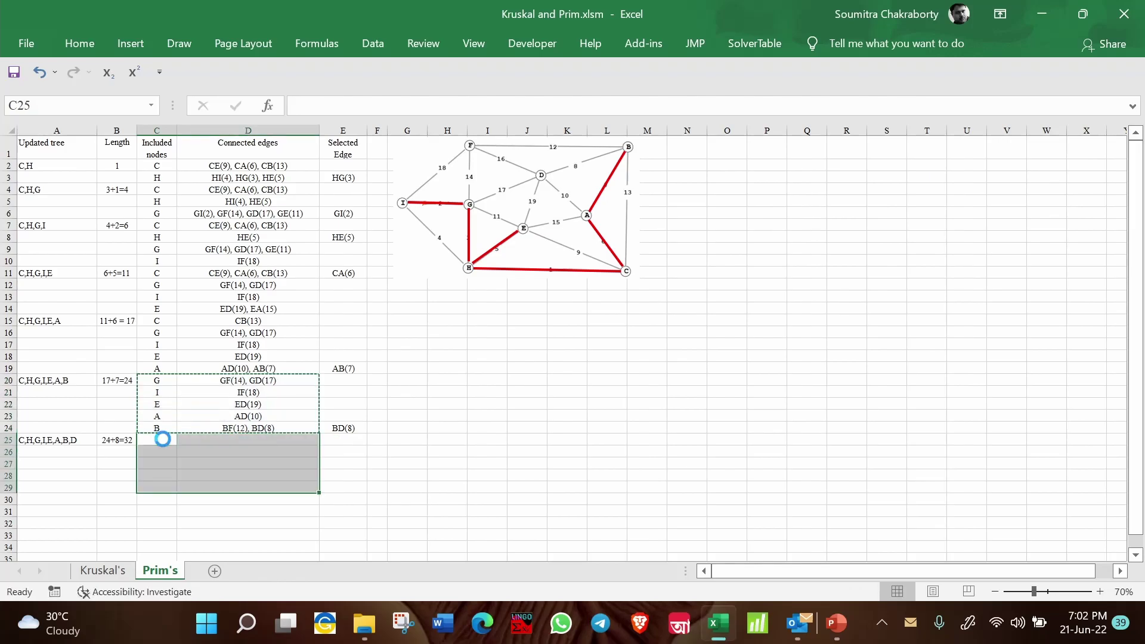
Step: Remove BD(8) from node B's connected edges in D29 so that only BF(12) is listed
double_click(251, 488)
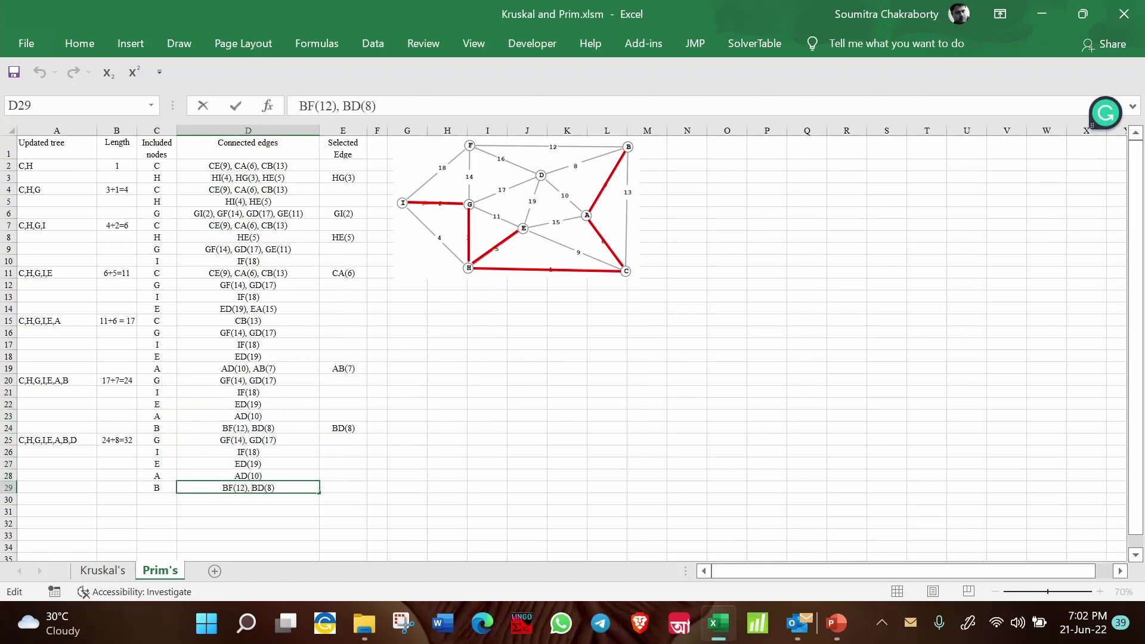
left_click_drag(252, 488, 326, 482)
key("BackSpace")
key("BackSpace")
key("BackSpace")
key("Return")
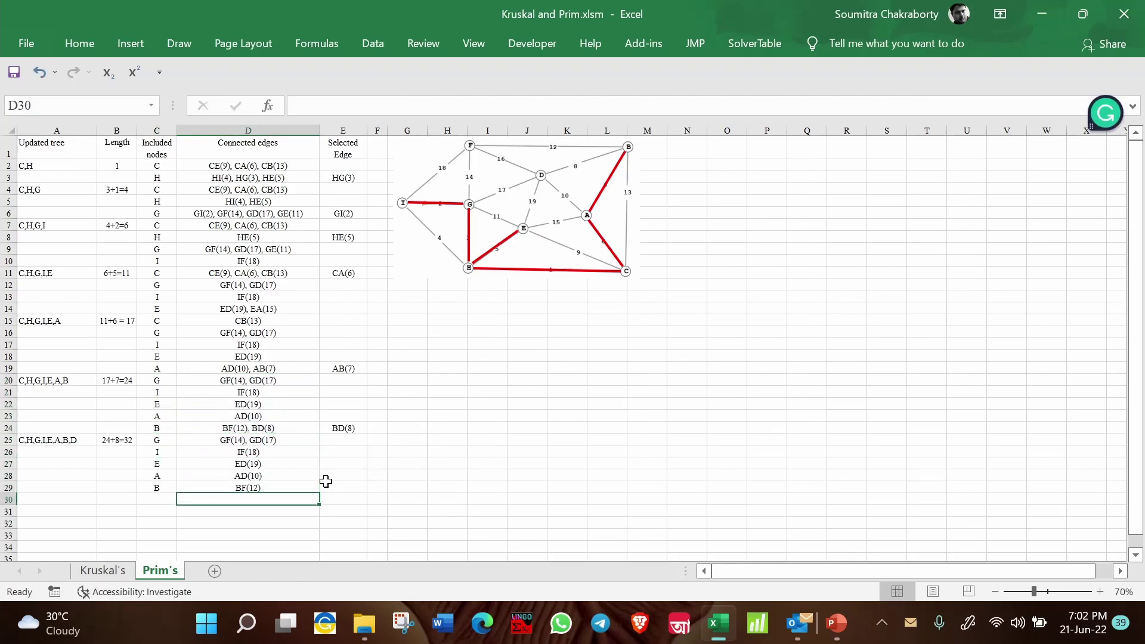
left_click(422, 440)
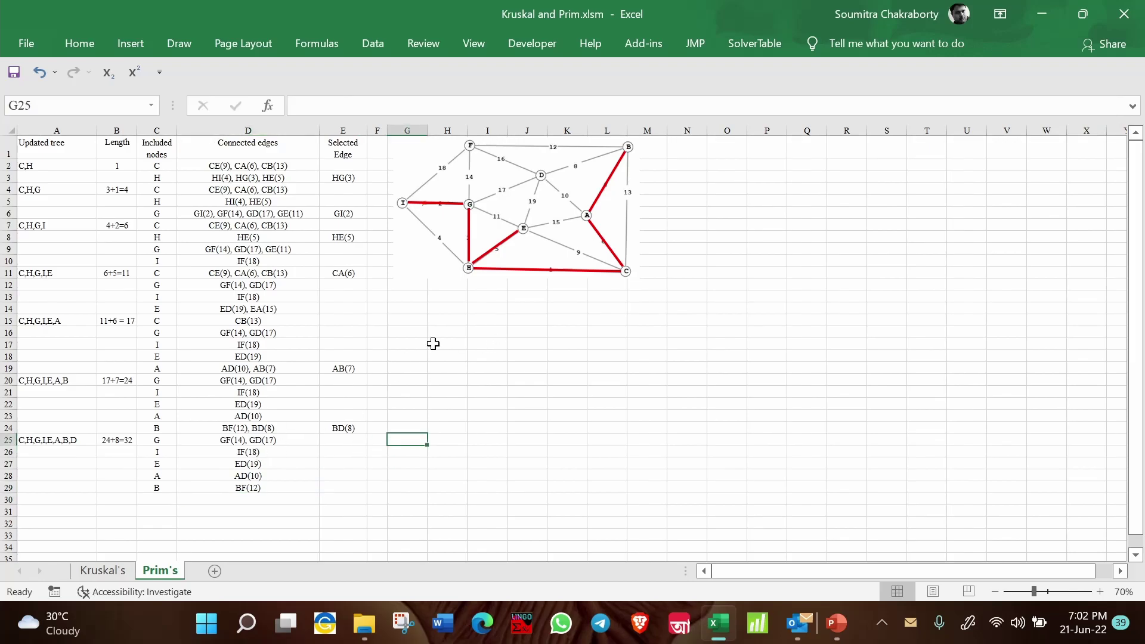
left_click(671, 149)
left_click(687, 232)
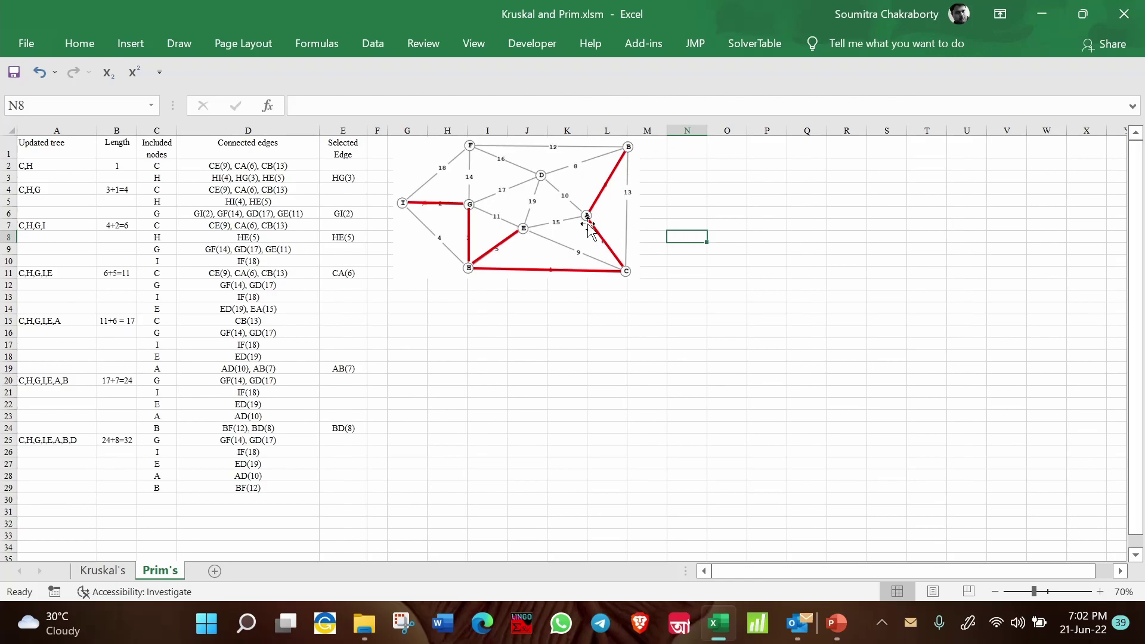
Step: Duplicate a red line and fit it over the edge between nodes B and D in the network diagram
left_click(510, 238)
left_click(678, 241)
key("ctrl+v")
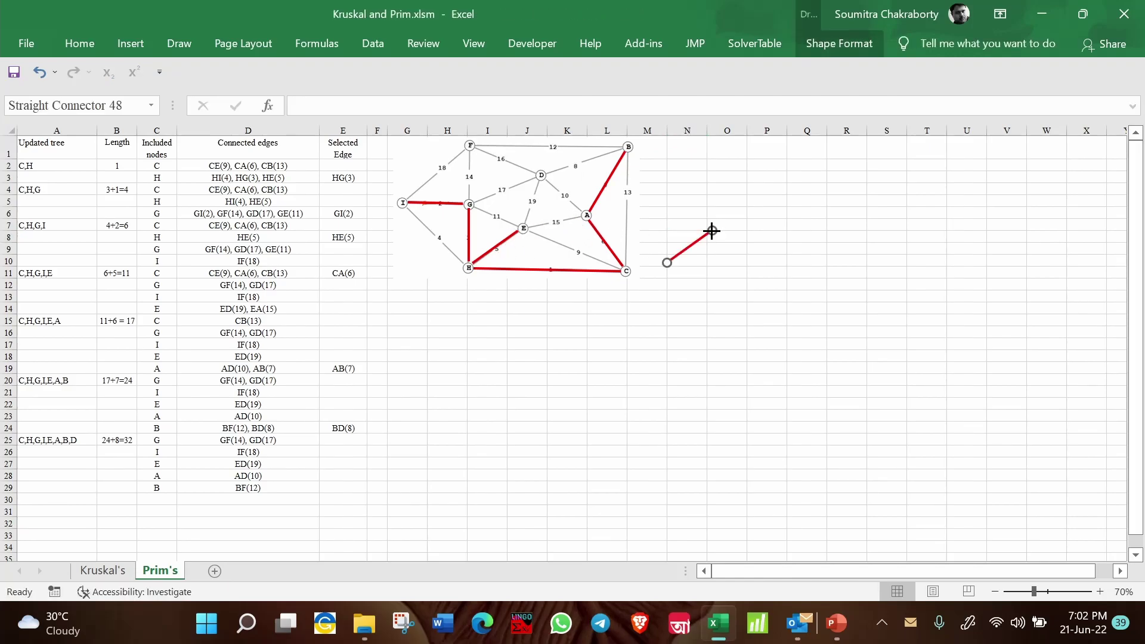
left_click_drag(712, 230, 622, 146)
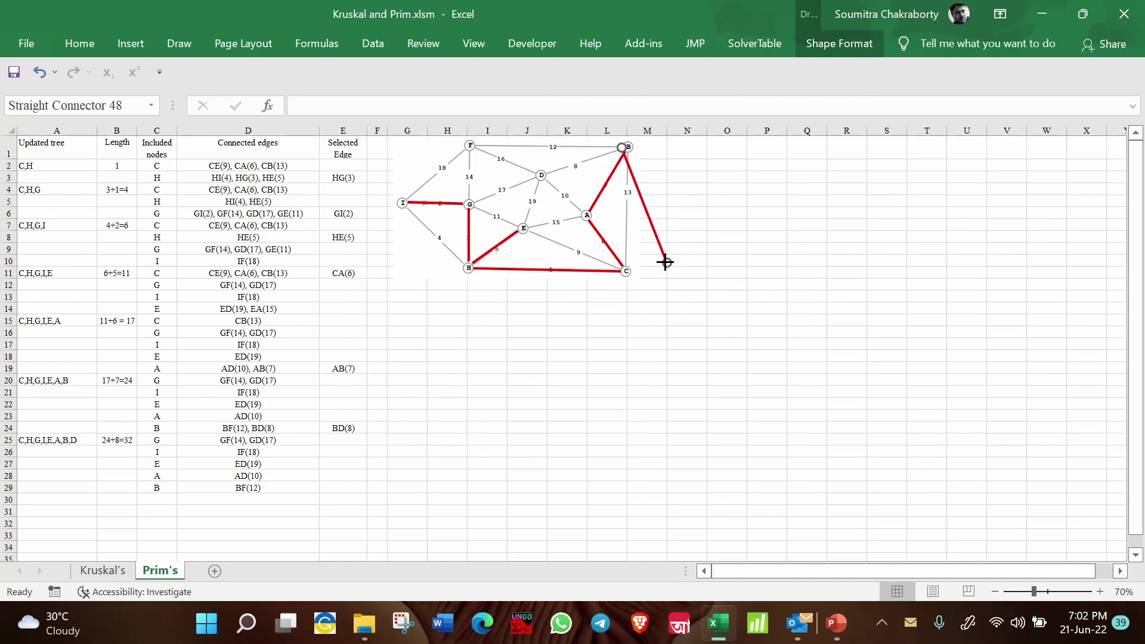
left_click_drag(665, 262, 545, 174)
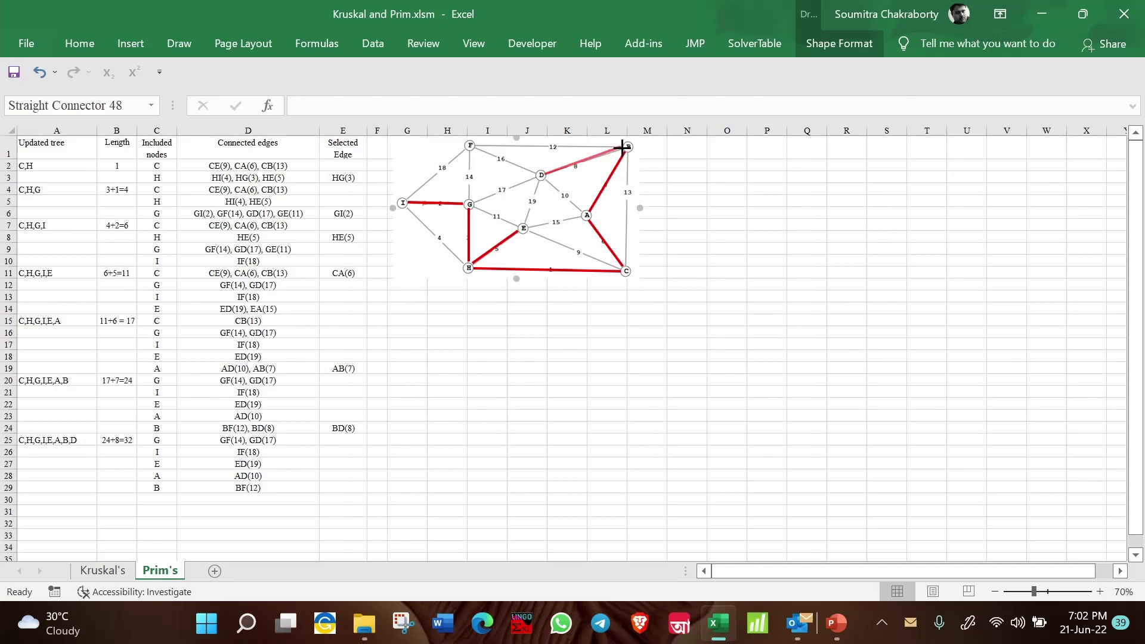
left_click(727, 225)
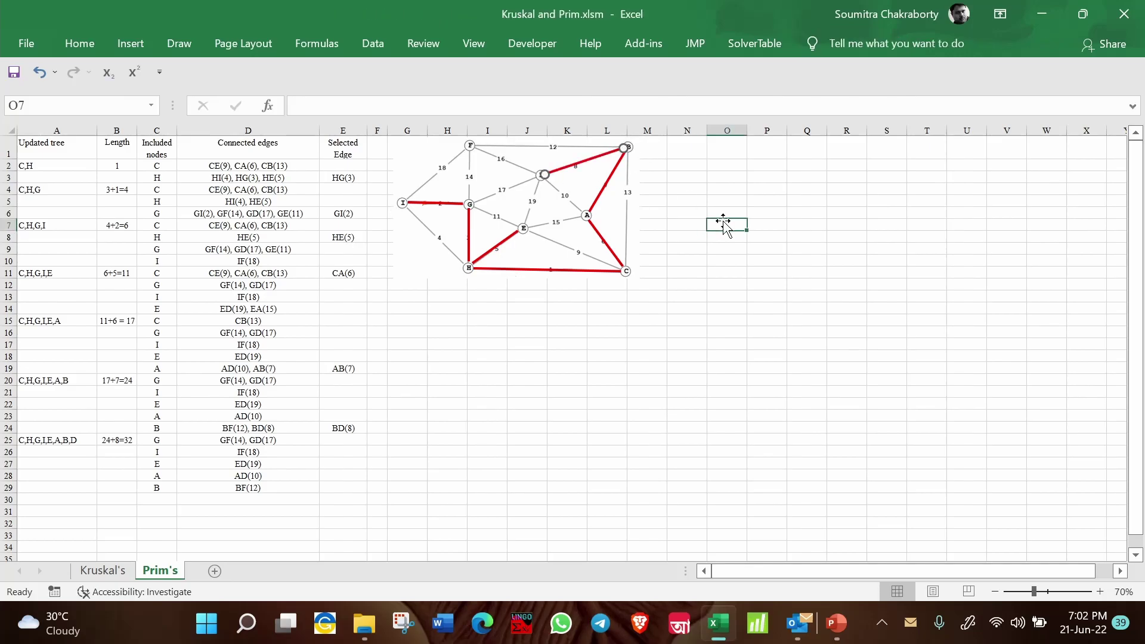
Step: Remove GD(17) from node G's connected edges in D25 so that only GF(14) is listed
left_click(263, 442)
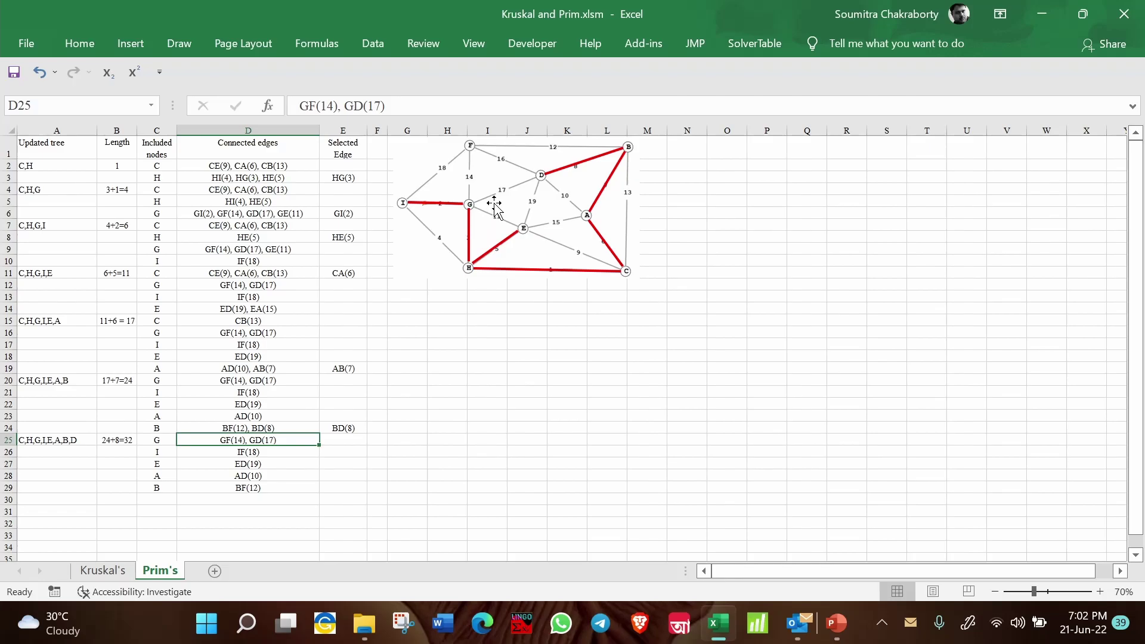
double_click(249, 441)
left_click_drag(246, 442, 276, 442)
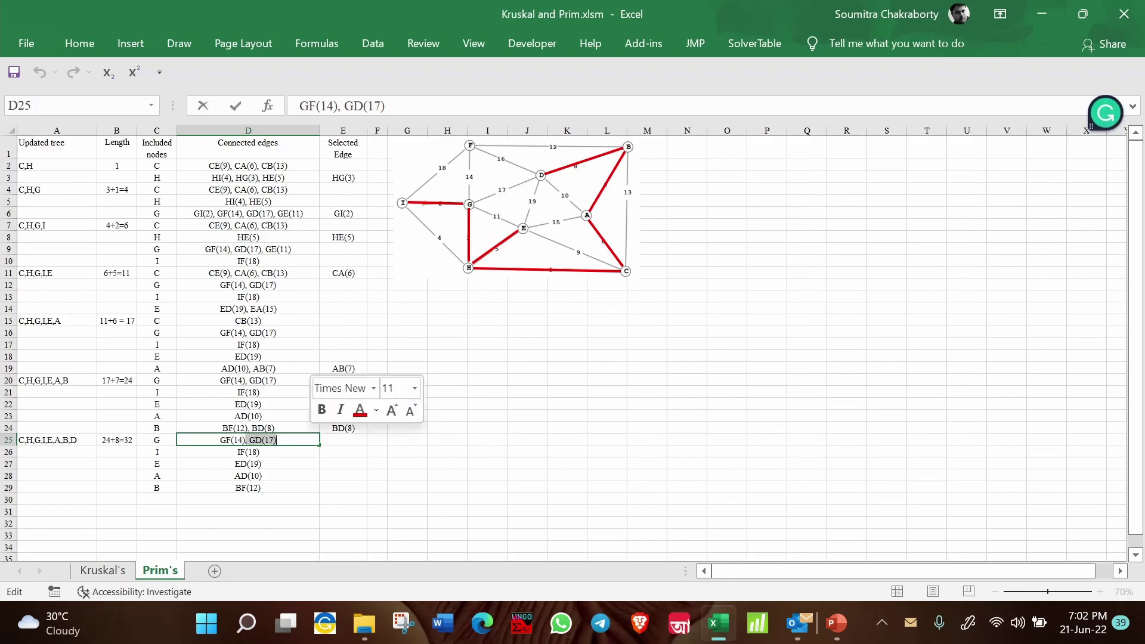
key("BackSpace")
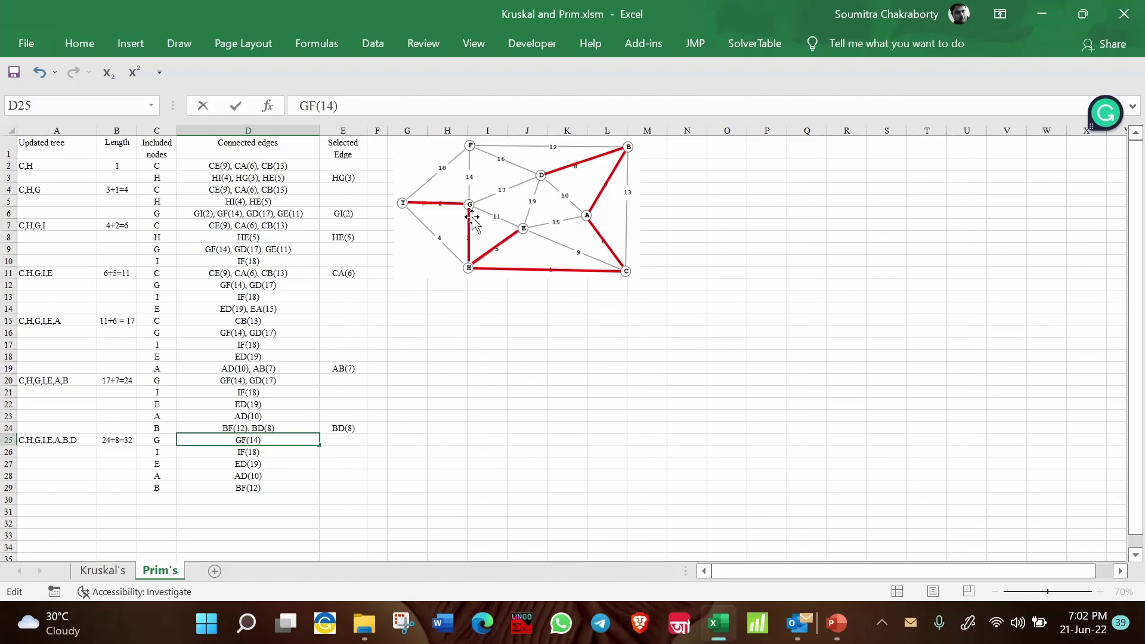
left_click(378, 439)
left_click(285, 445)
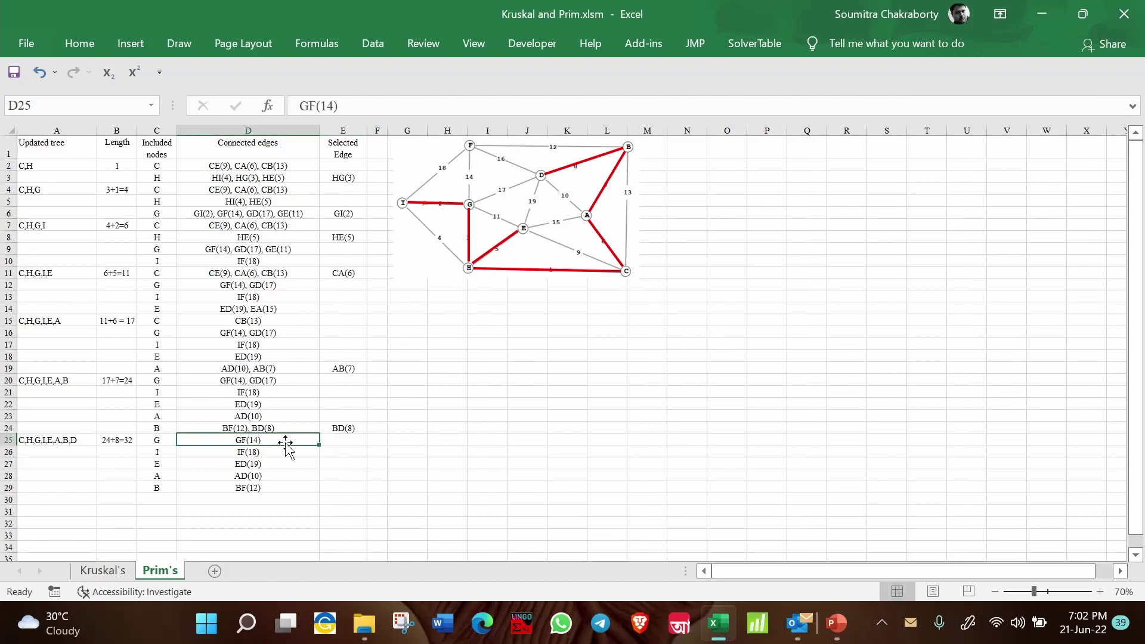
Step: Clear node E with its edge ED(19) from row 27 and move the rows of nodes A and B up by one
left_click(269, 452)
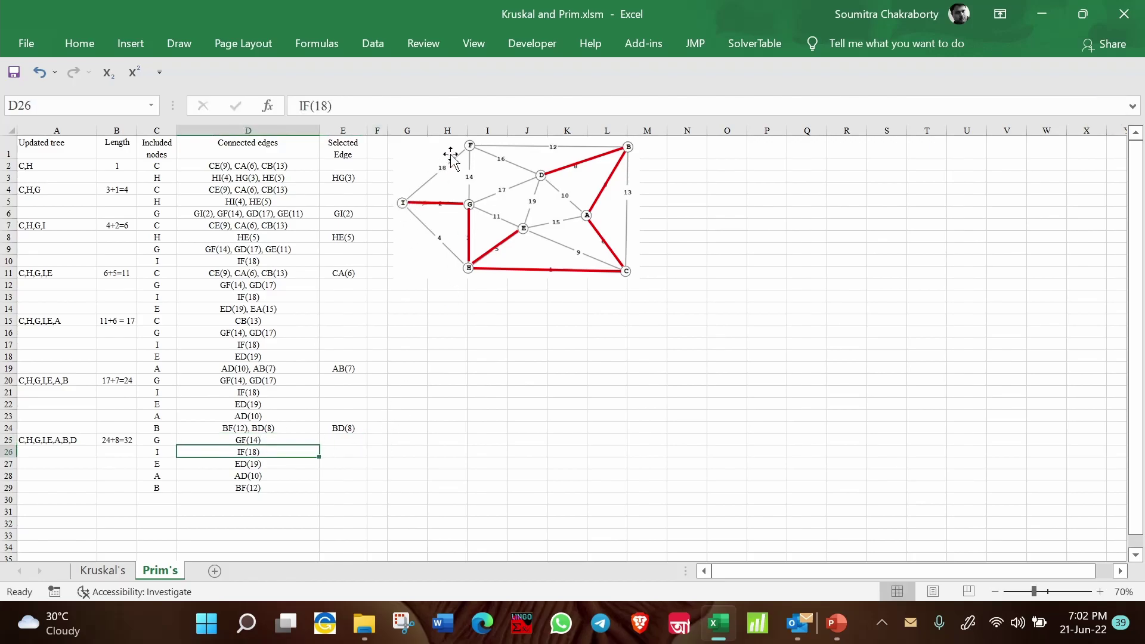
left_click(251, 465)
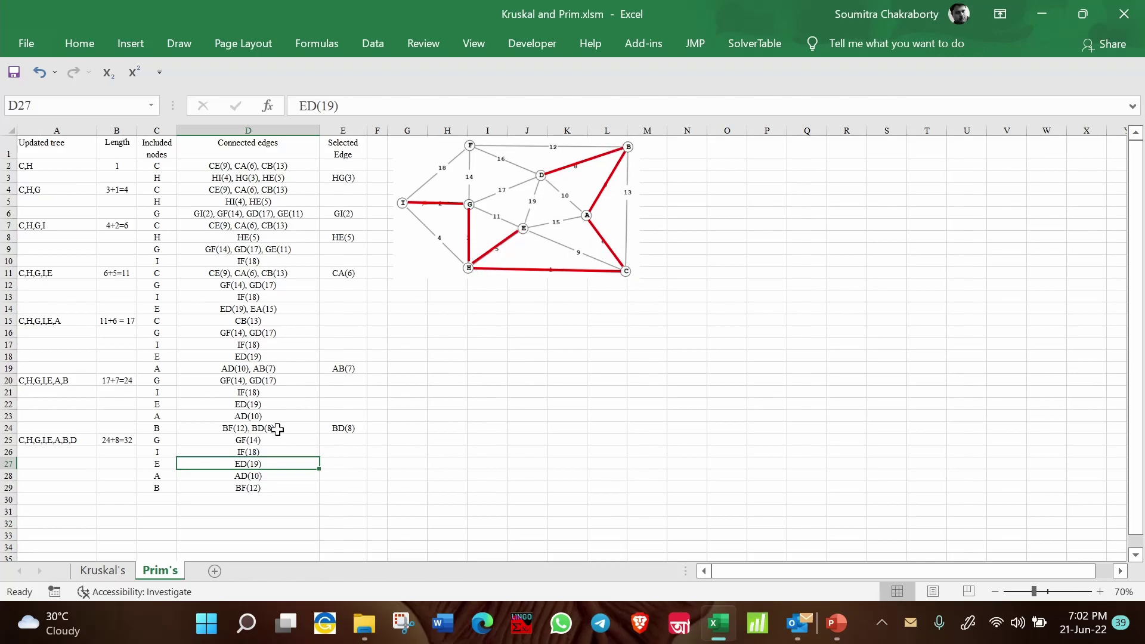
key("Delete")
left_click(154, 465)
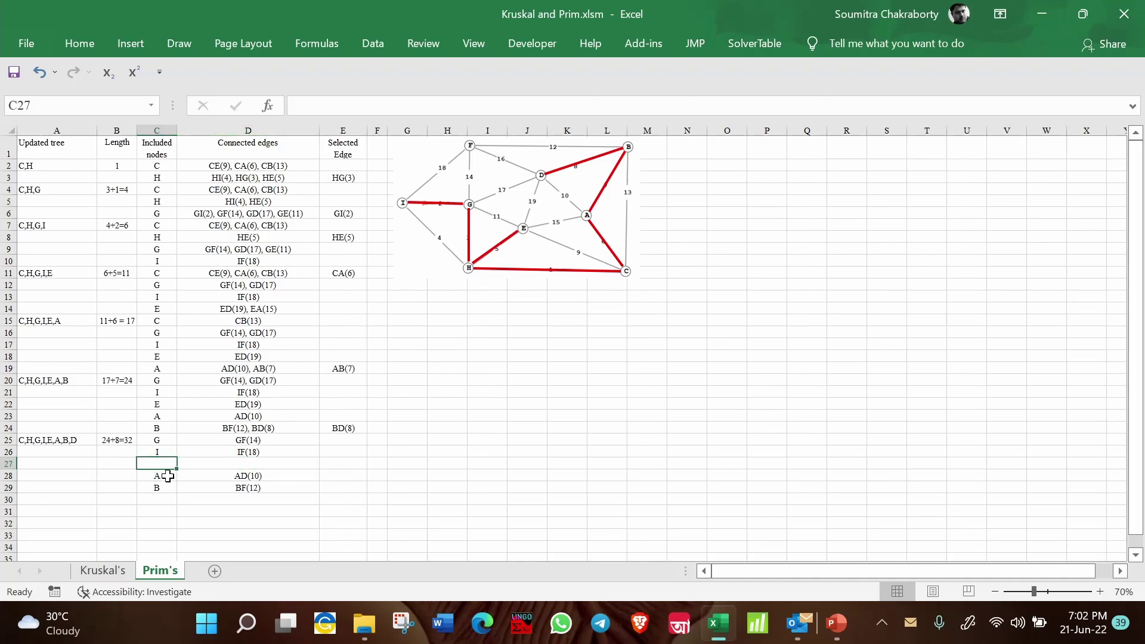
left_click_drag(168, 475, 224, 470)
left_click(238, 462)
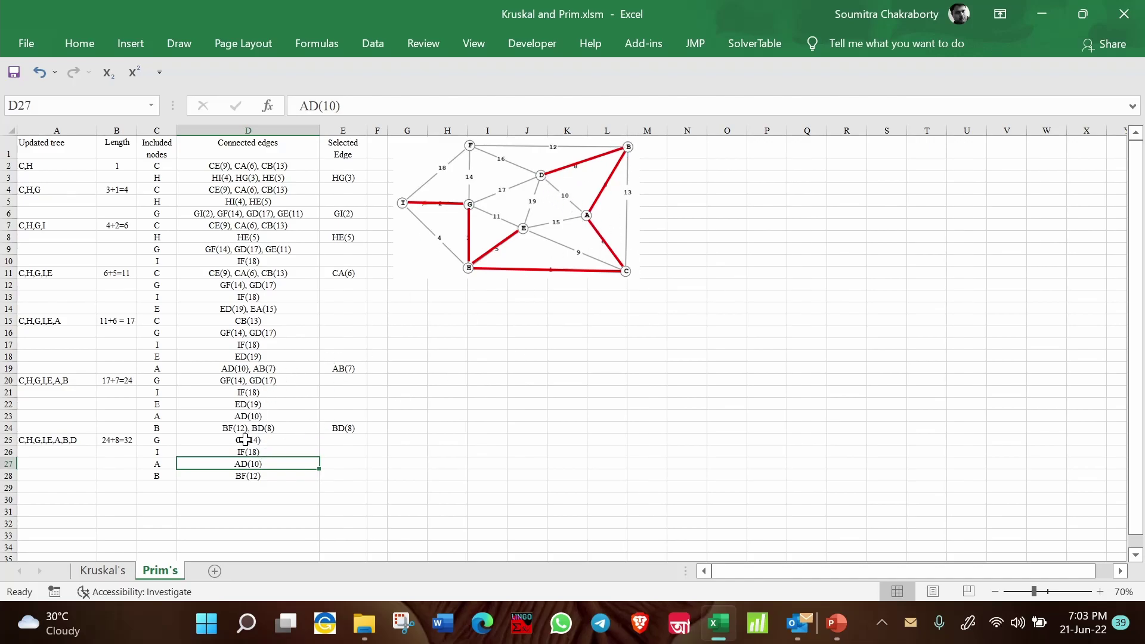
Step: Clear node A with its edge AD(10) from C27:D27 and move node B with BF(12) up into row 27
left_click_drag(167, 464, 237, 463)
key("Delete")
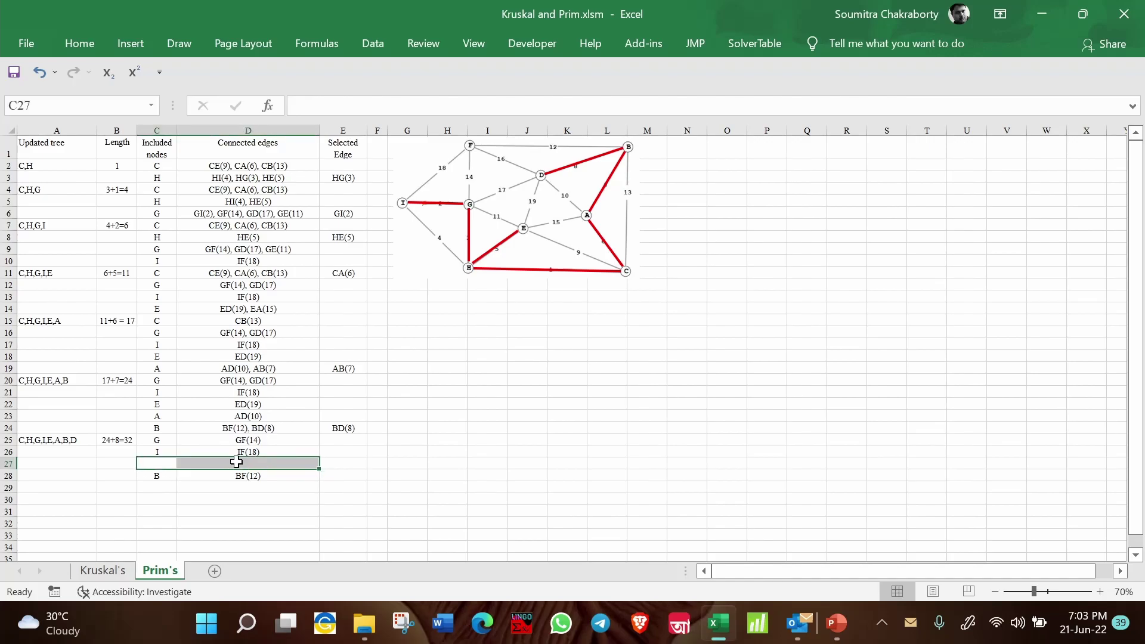
left_click(237, 476)
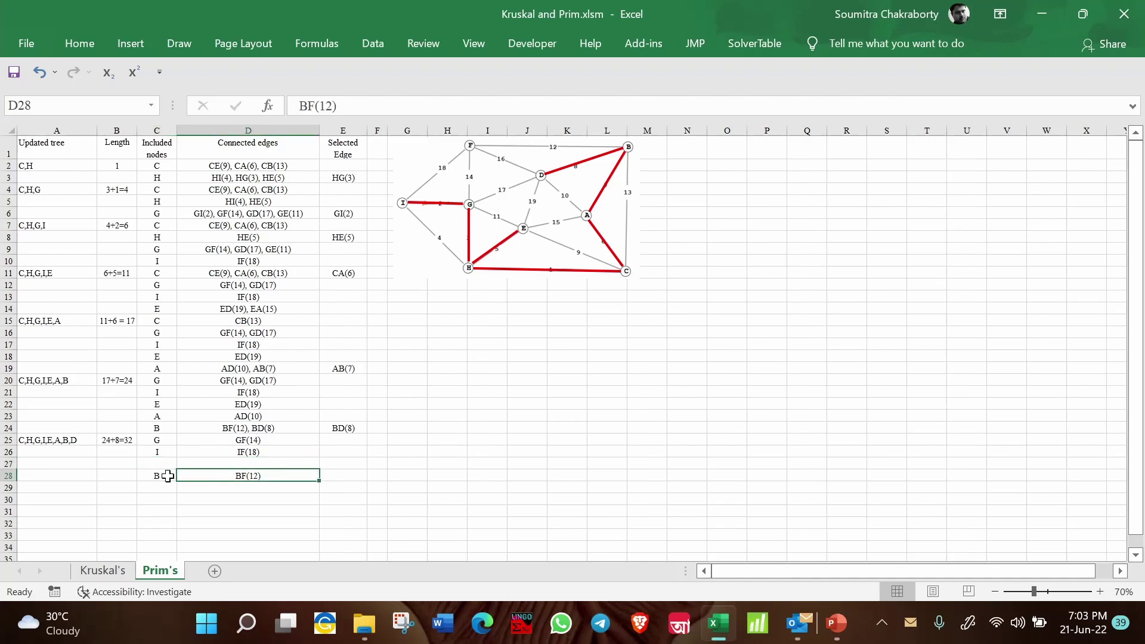
left_click_drag(168, 476, 193, 463)
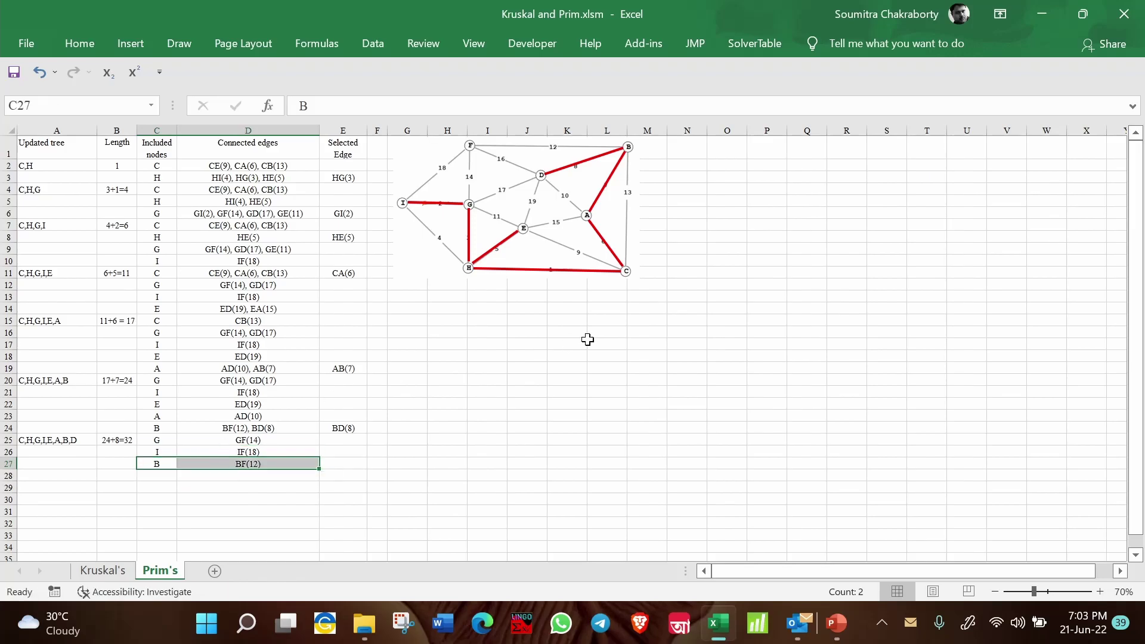
Step: Review the connected edges in D25:D27 and enter BF(12) in E27 as the selected edge
left_click(703, 236)
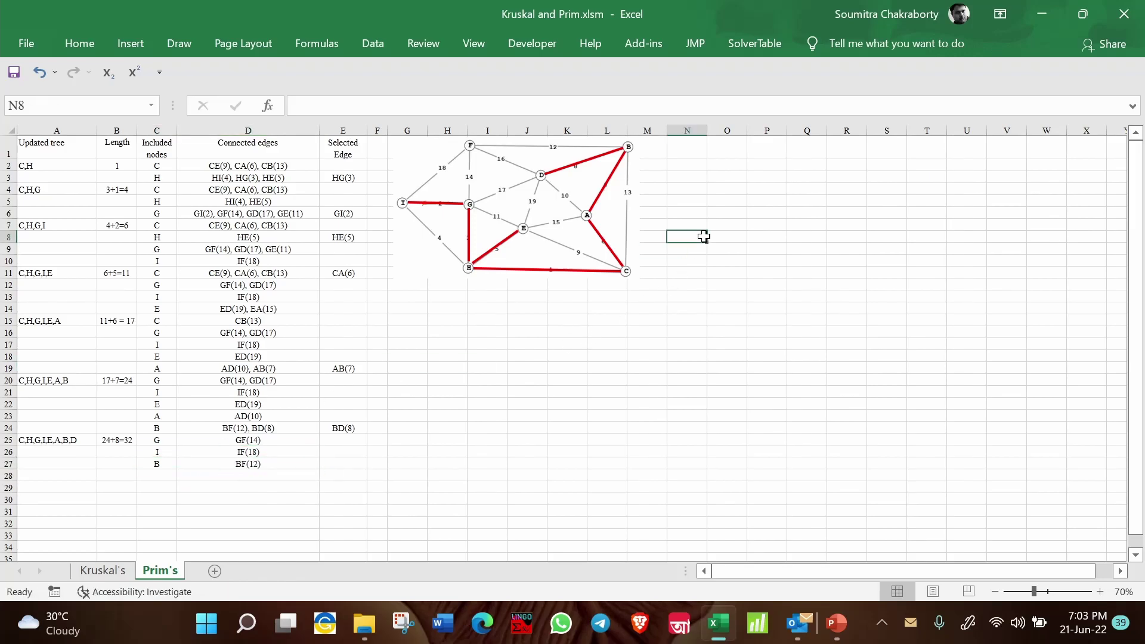
left_click(516, 273)
left_click(538, 316)
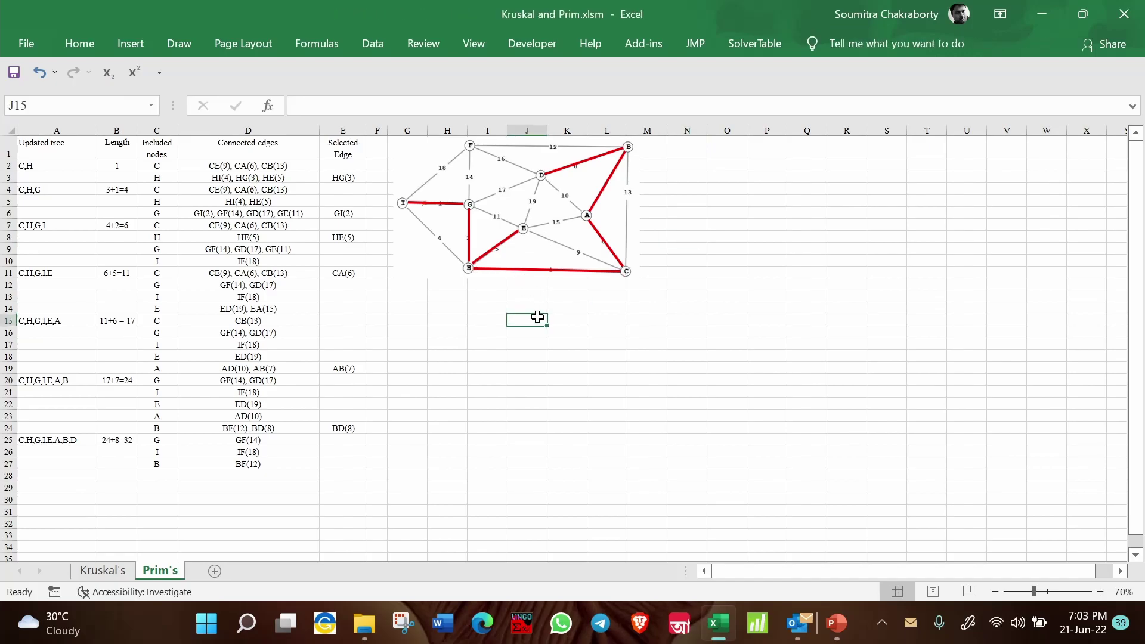
left_click_drag(276, 438, 280, 461)
left_click(337, 463)
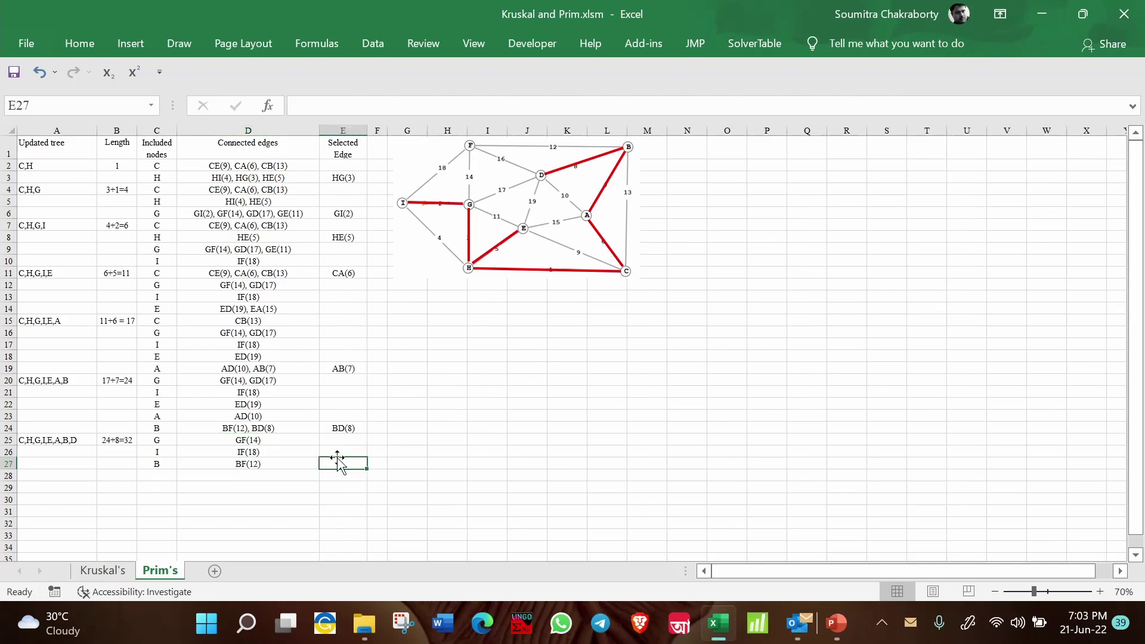
type("BF(")
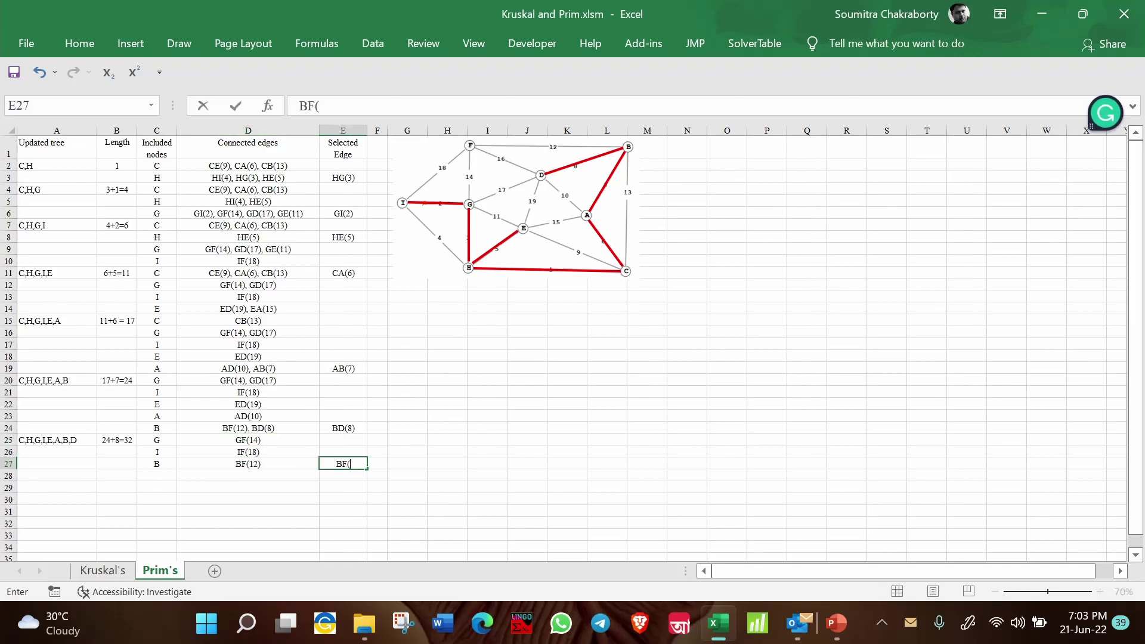
type("12)")
left_click(497, 378)
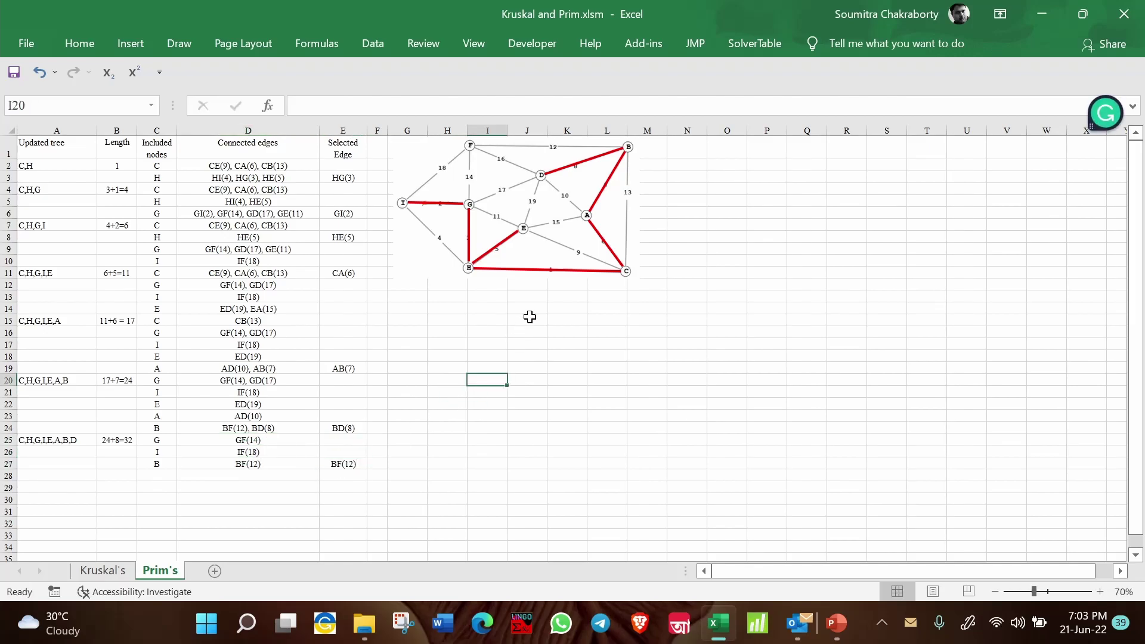
Step: Paste a copy of the red H–C line and fit it over the edge between nodes F and B
left_click(530, 317)
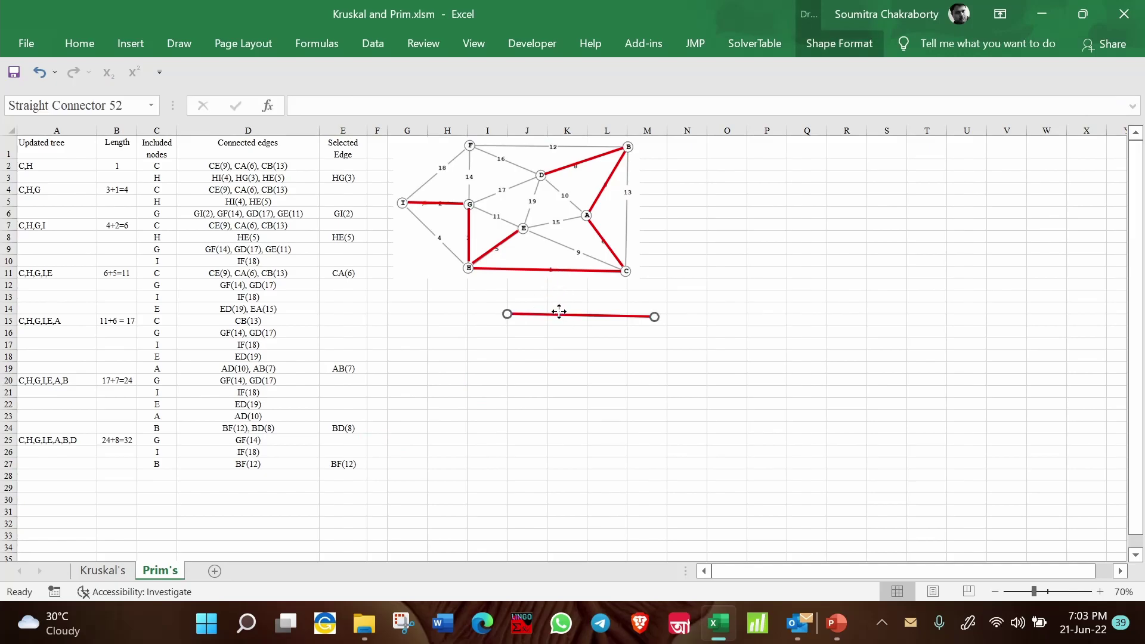
mouse_move(557, 312)
left_mouse_down()
mouse_move(513, 154)
mouse_move(526, 144)
left_mouse_up()
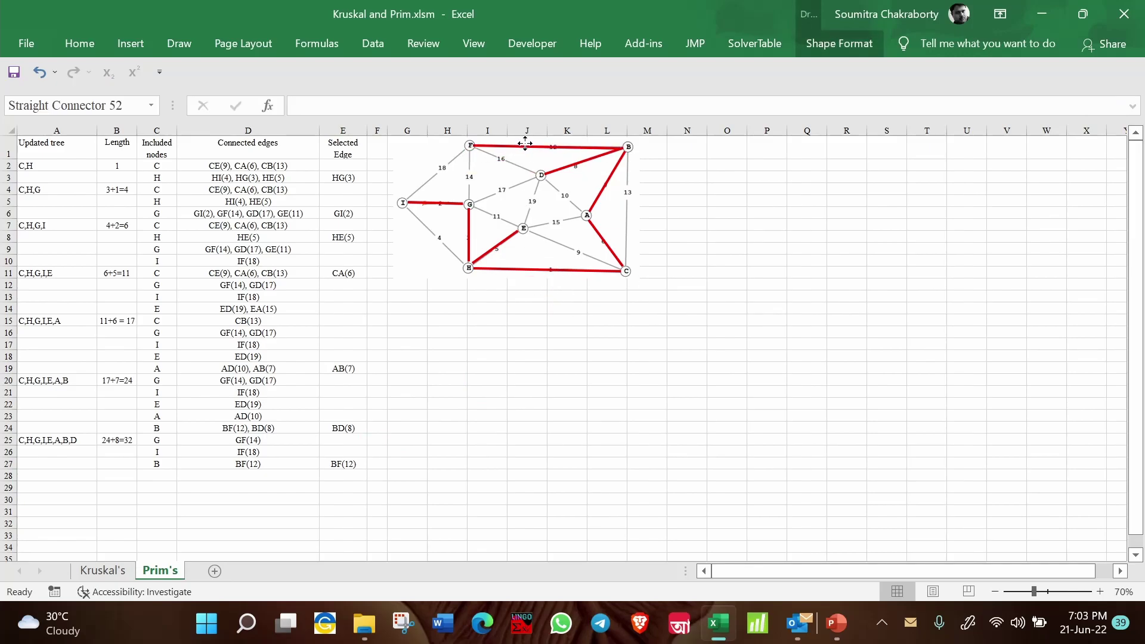
left_click_drag(623, 148, 622, 147)
left_click(687, 201)
left_click(603, 146)
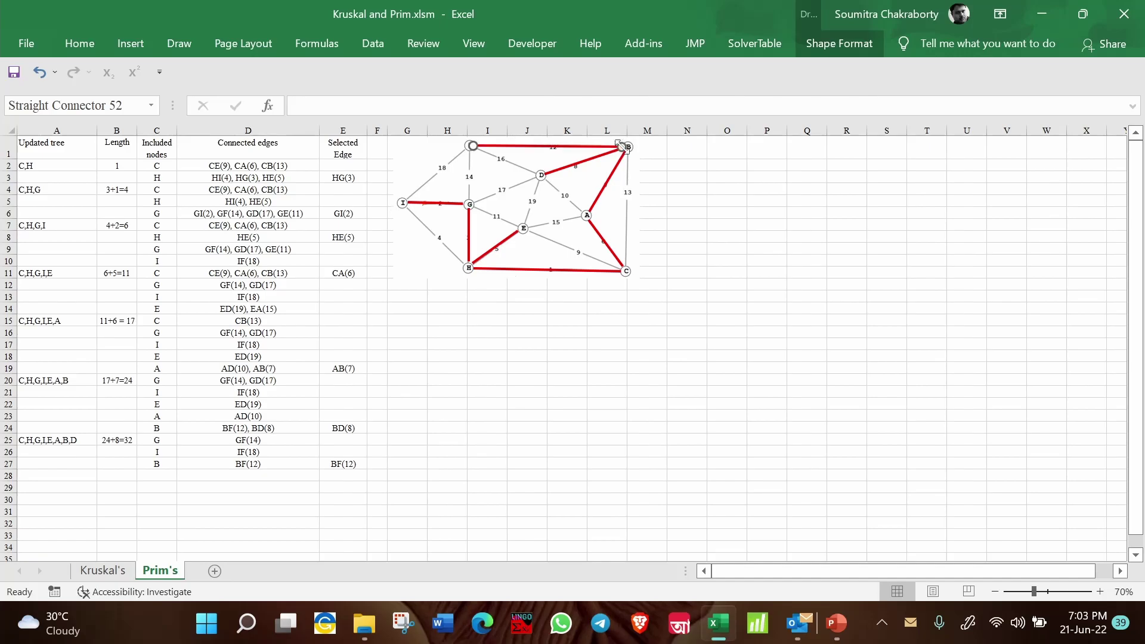
Step: Copy the tree from A25 into A28 and extend it to C,H,G,I,E,A,B,D,F
left_click(91, 445)
key("ctrl+c")
left_click(73, 475)
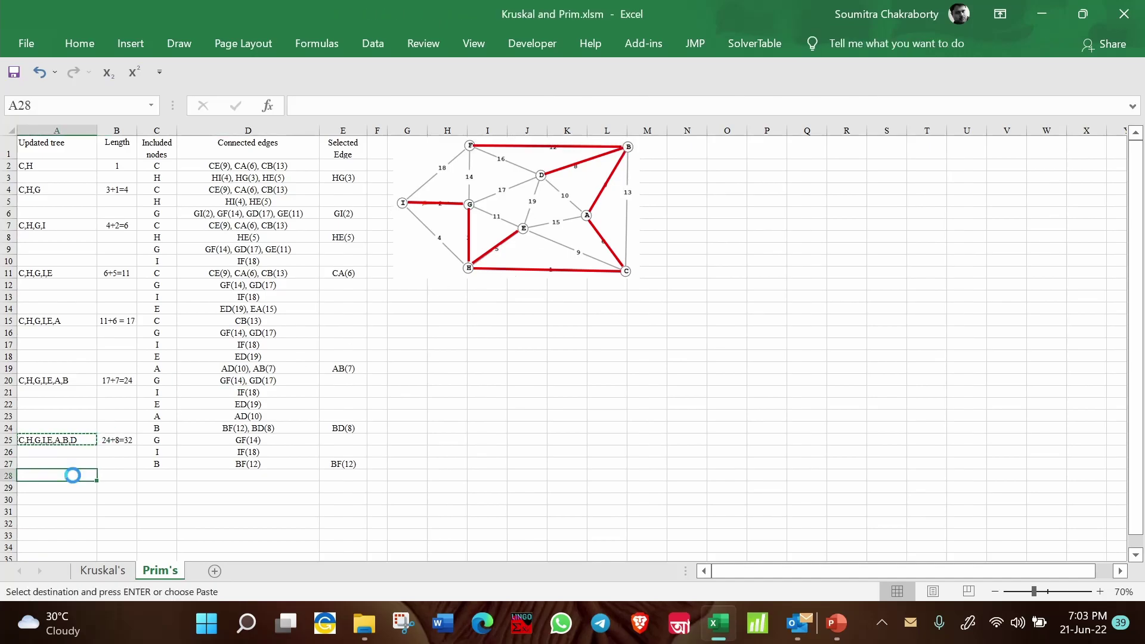
key("ctrl+v")
key("F2")
type(",")
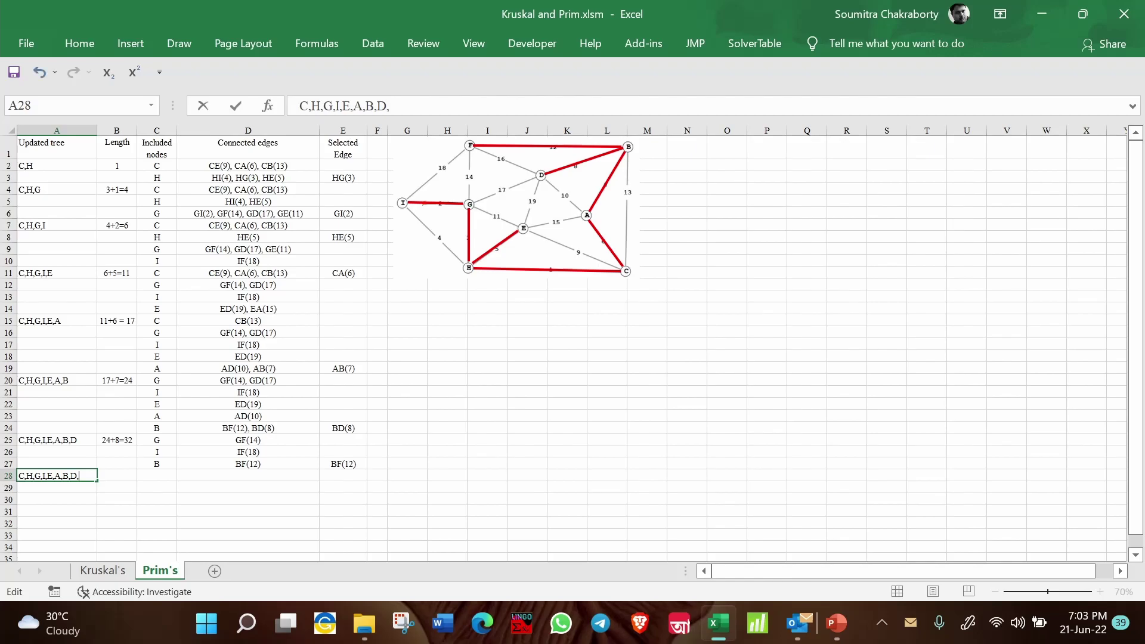
type("F")
Step: Enter 32+12=44 in B28 as the length of the final tree and highlight the cell in yellow
left_click(118, 477)
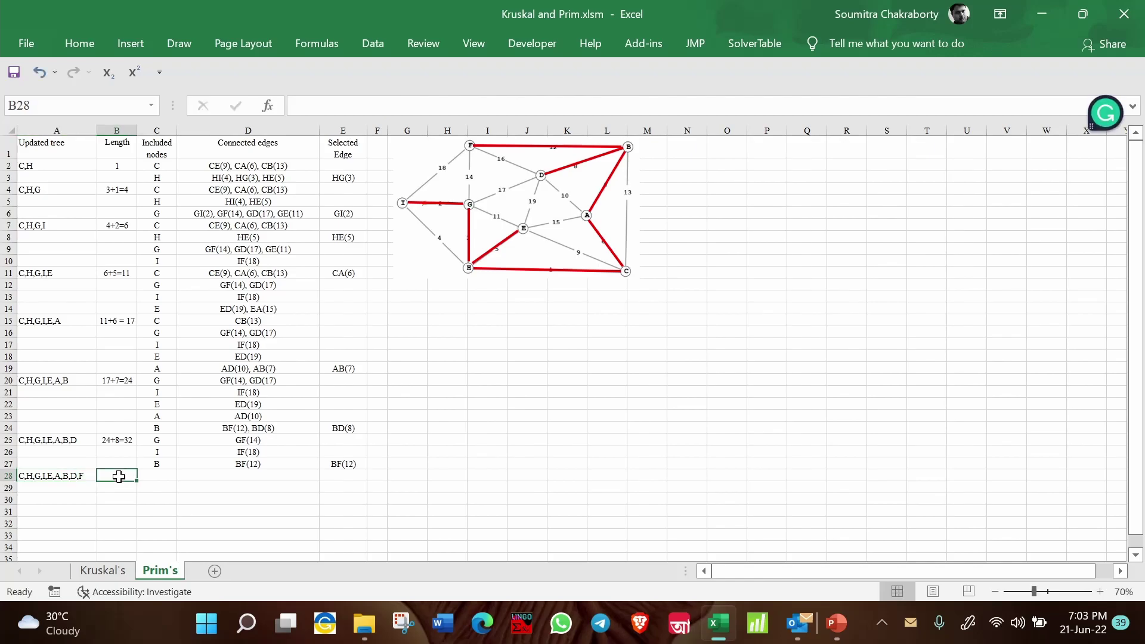
type("32+")
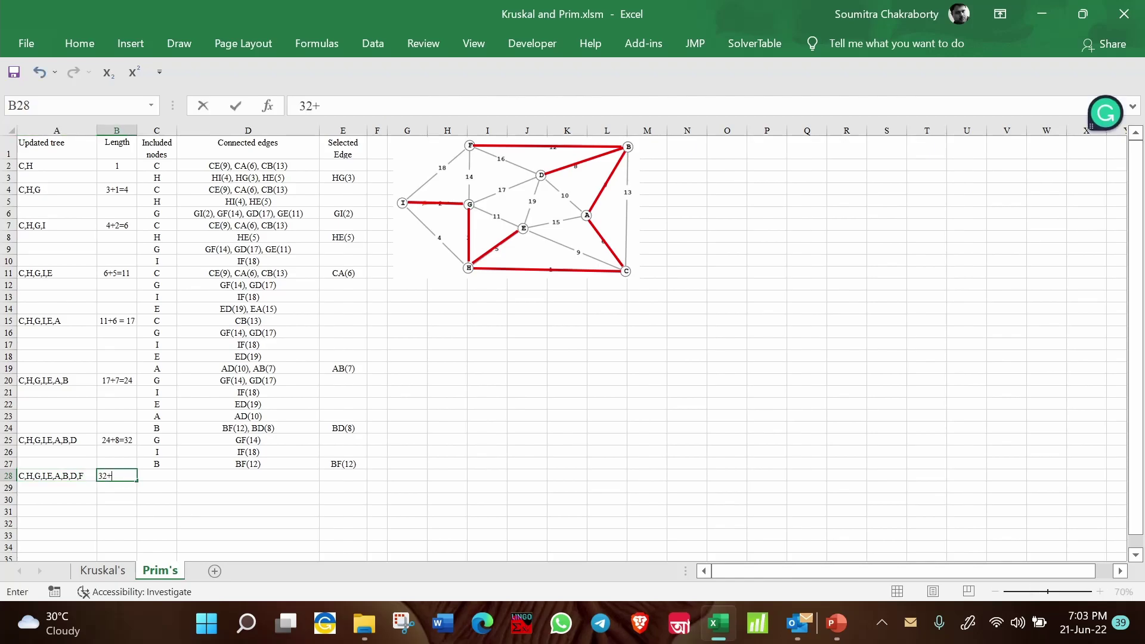
type("12=44")
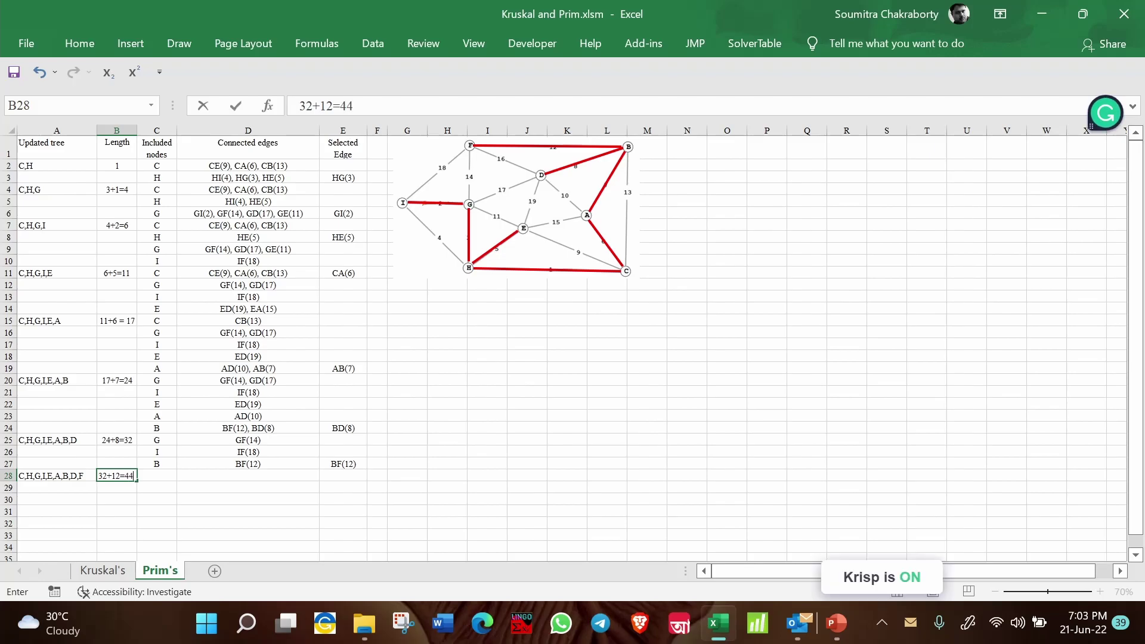
key("Return")
scroll(784, 448, "up", 1, "ctrl")
left_click(784, 448)
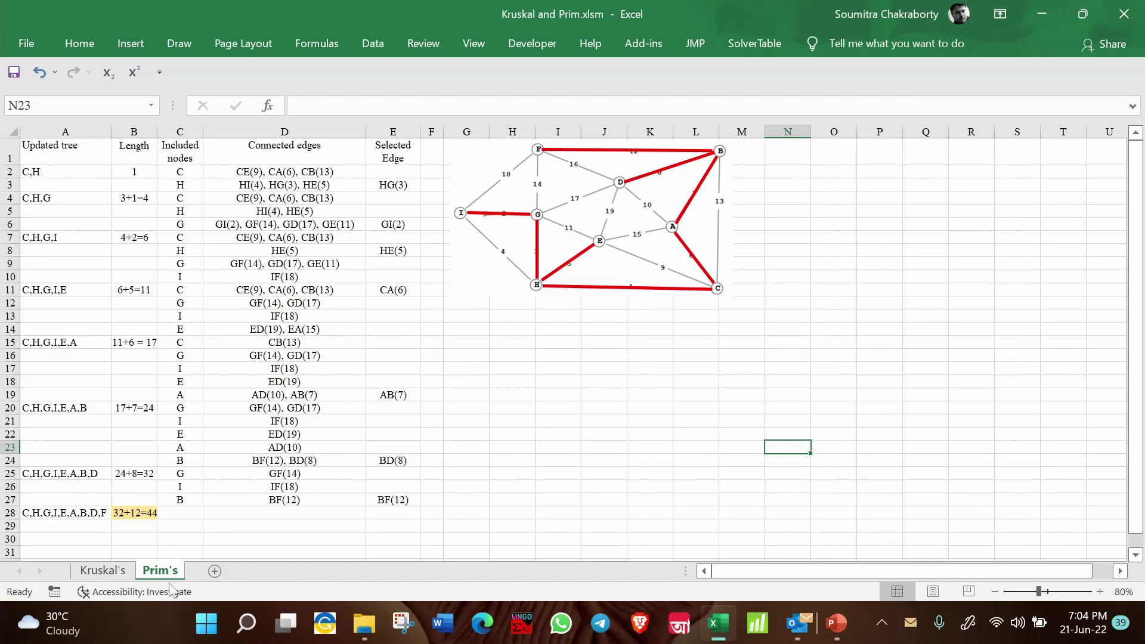
Step: Compare the total length and marked tree on the Kruskal's sheet with the final length in B28 of the Prim's sheet
left_click(104, 571)
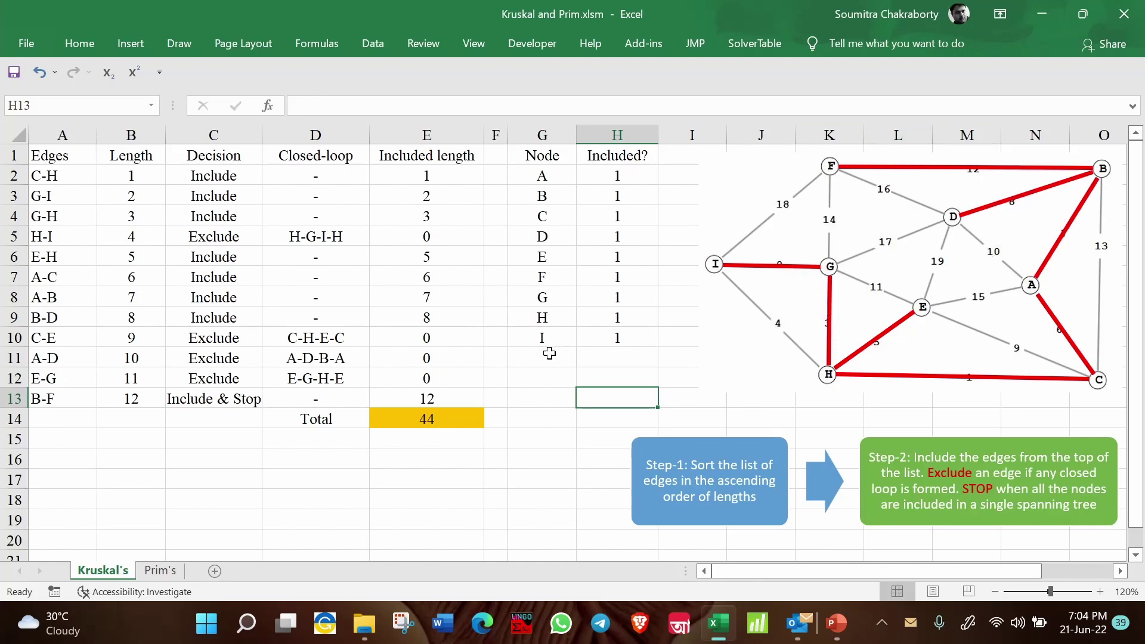
left_click(160, 571)
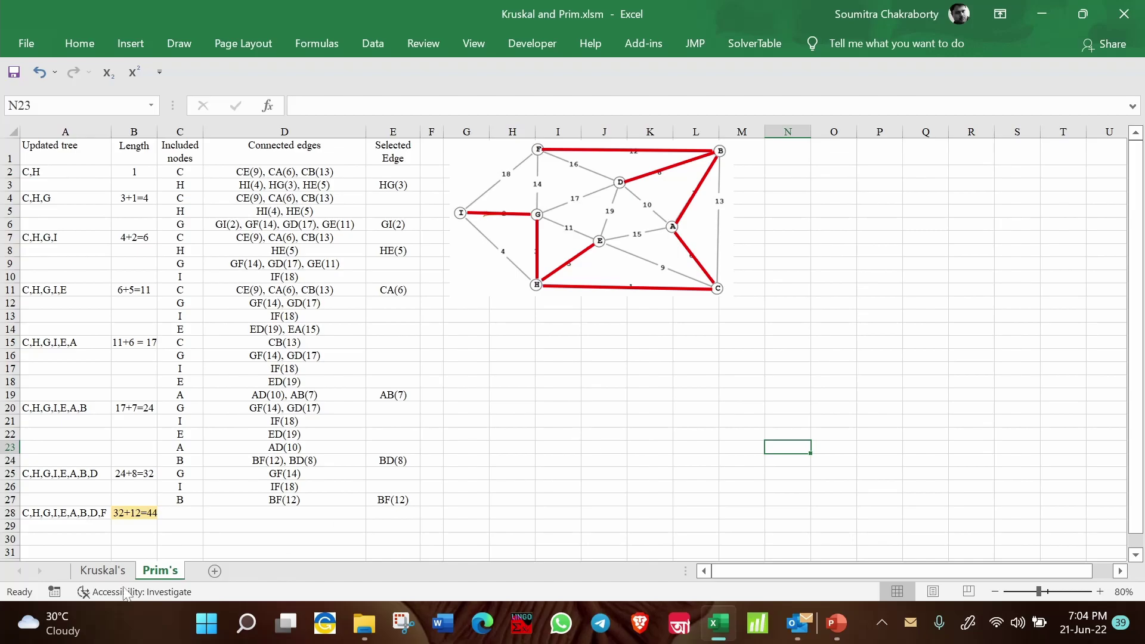
left_click(144, 514)
left_click(120, 566)
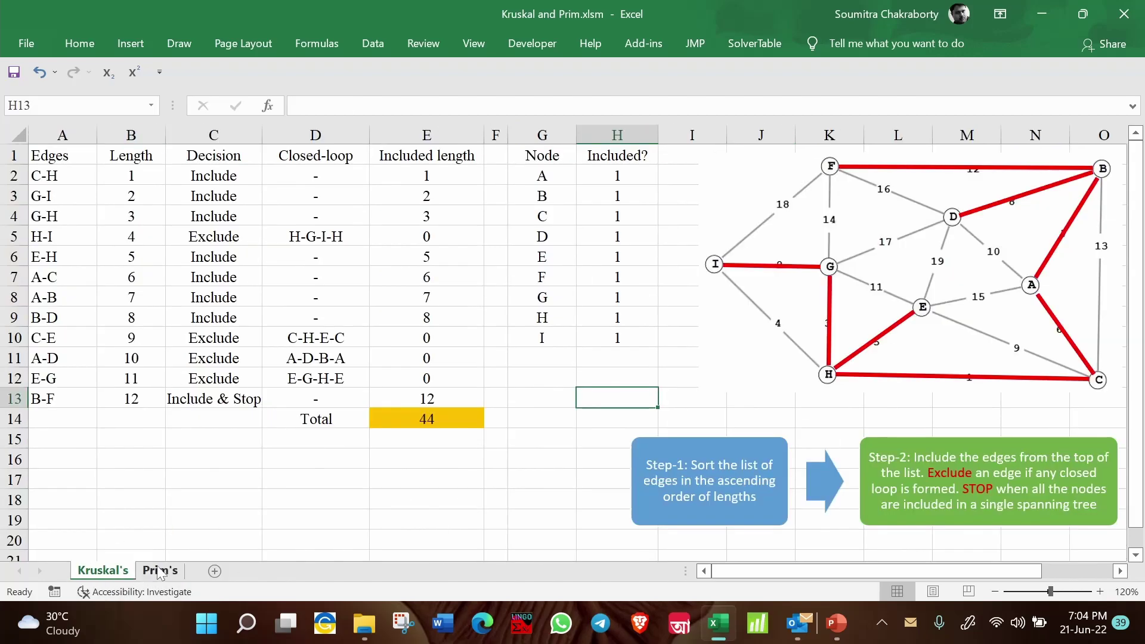
left_click(160, 570)
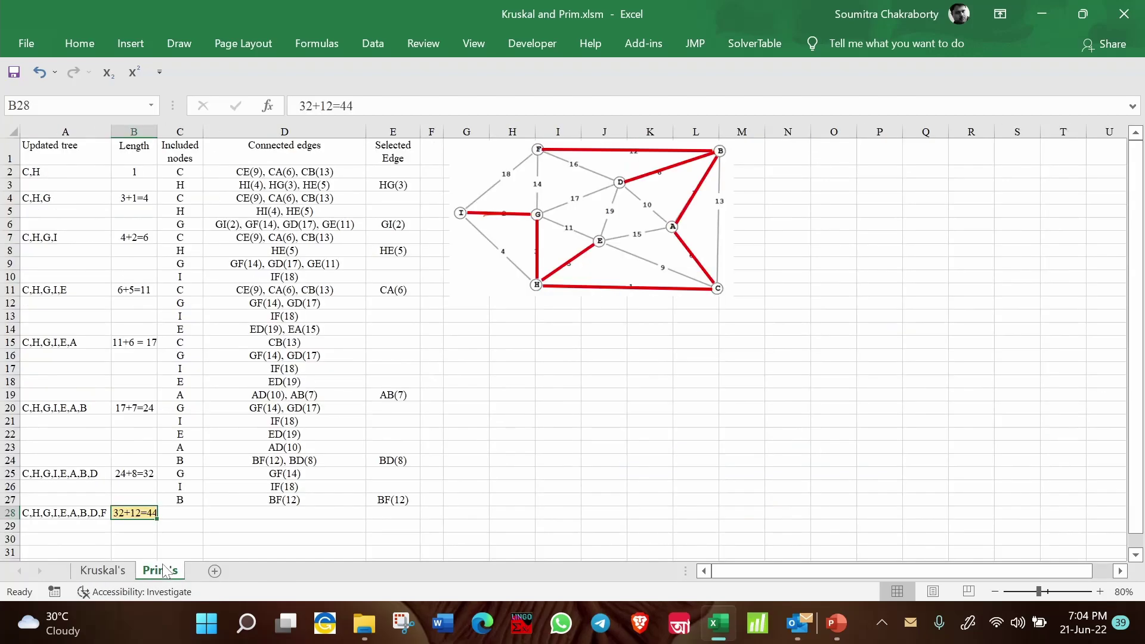
Step: Examine the completed Prim's iteration table and the connected edges listed in D2:D27
left_click(671, 497)
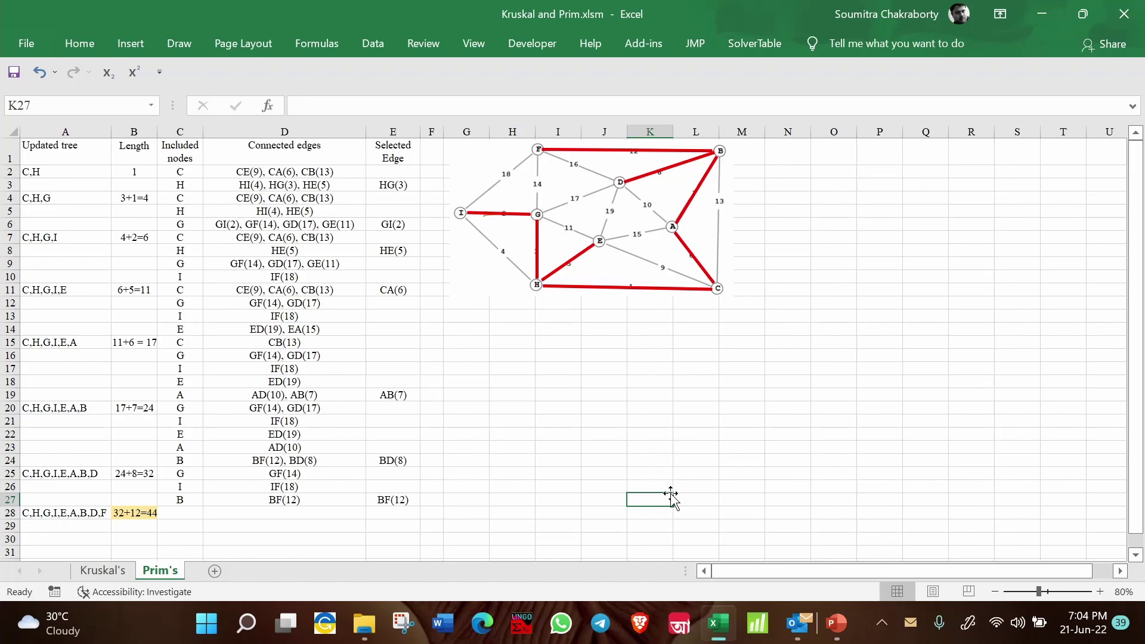
left_click(590, 423)
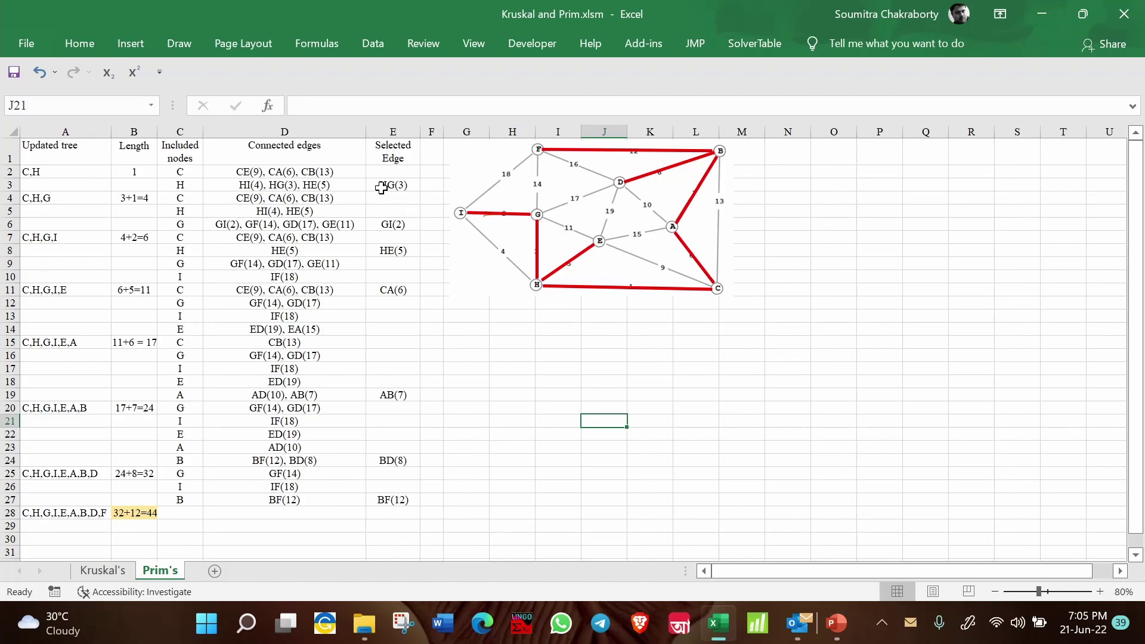
left_click(80, 160)
left_click_drag(80, 159, 377, 513)
left_click(817, 433)
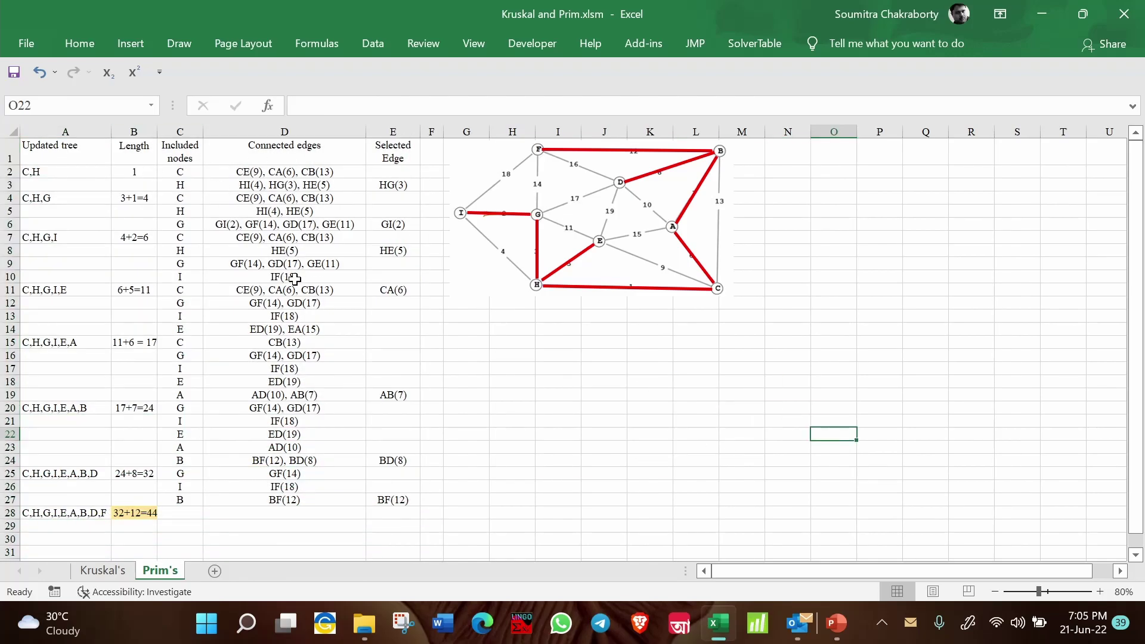
left_click_drag(297, 173, 289, 499)
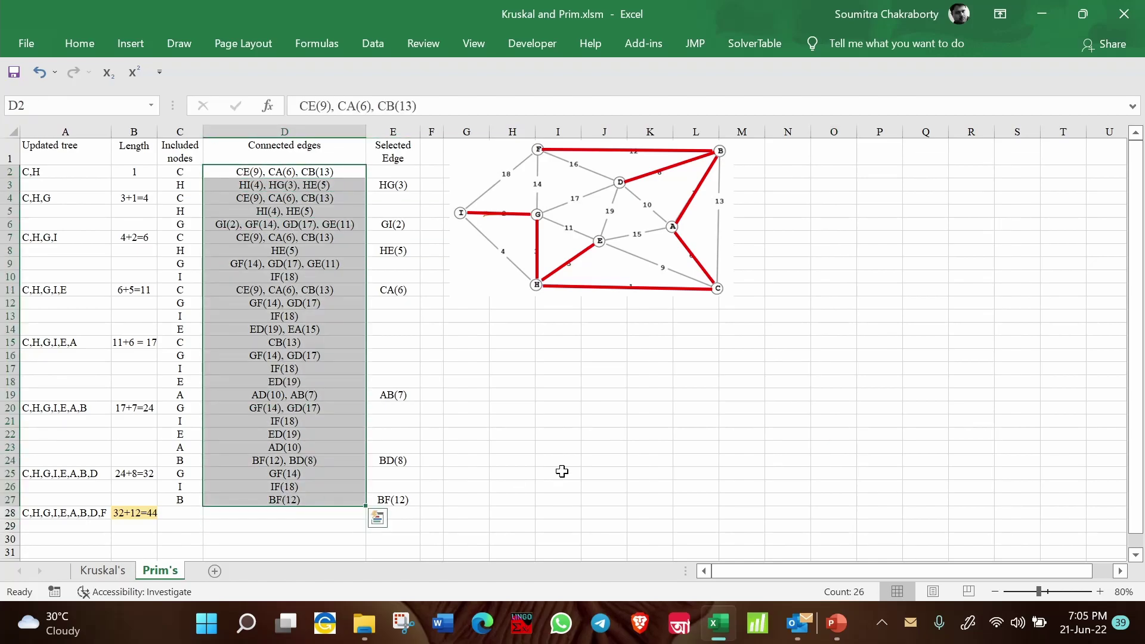
left_click(814, 419)
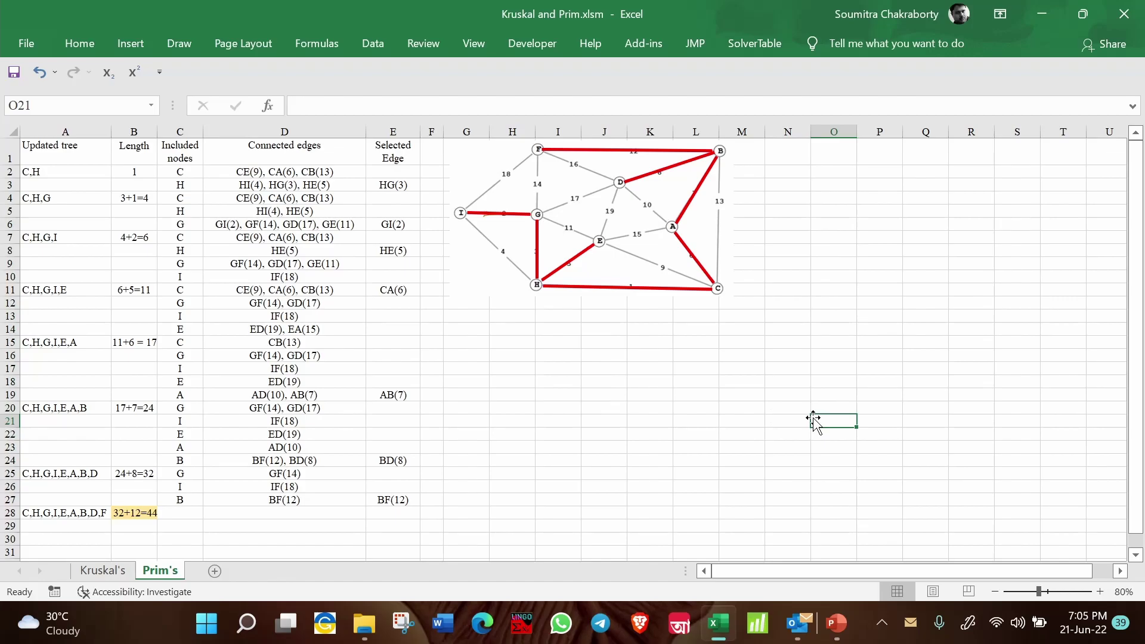